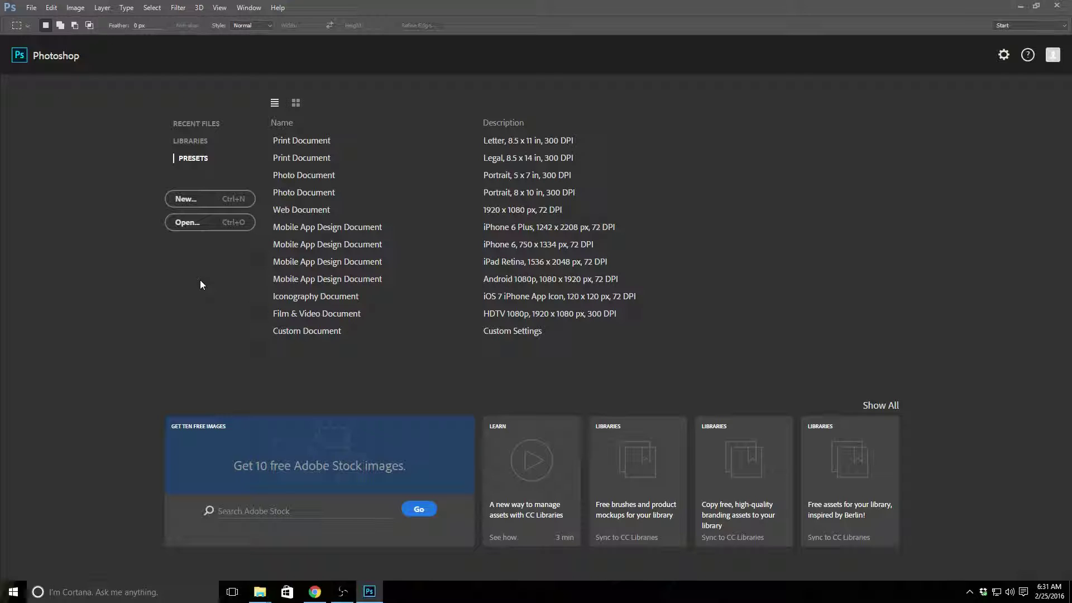
- Create a 7 × 5 inch, 72 pixels/inch RGB document with a white background and add a blank layer above it
{"action": "left_click", "coordinate": [189, 204]}
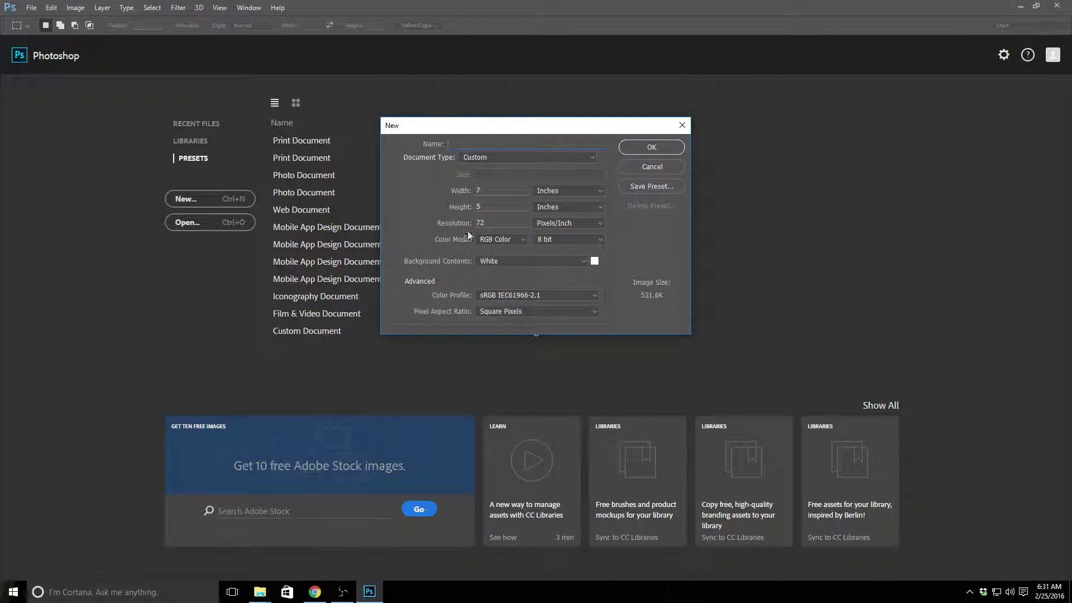
{"action": "left_click", "coordinate": [665, 146]}
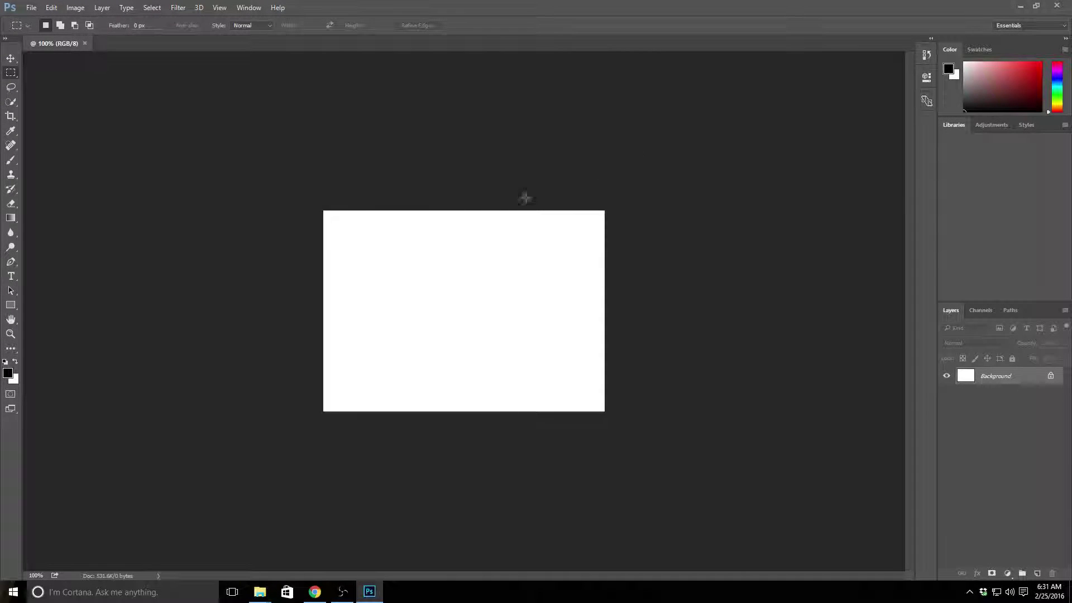
{"action": "scroll", "coordinate": [402, 296], "scroll_direction": "up", "scroll_amount": 5}
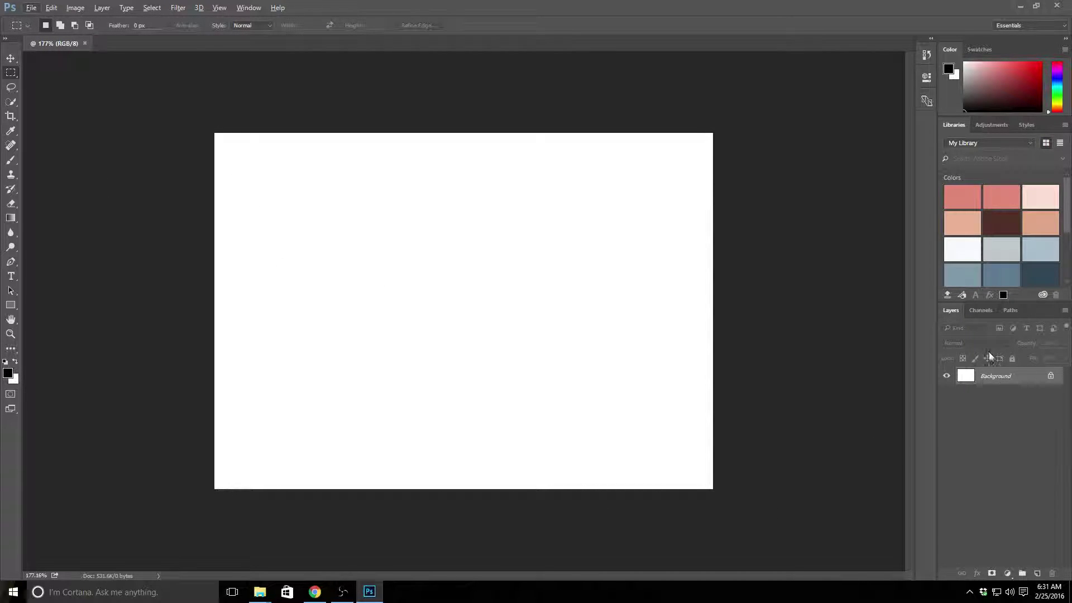
{"action": "left_click", "coordinate": [1036, 573]}
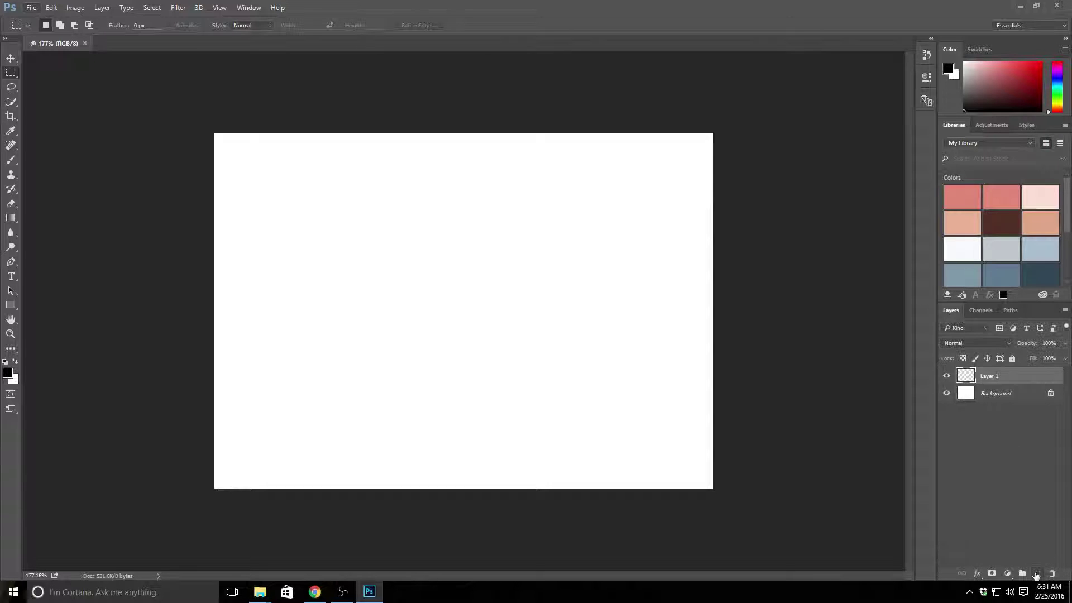
- Set up the Brush tool with the coral Swatch 27 colour and a hard round tip at 100% hardness and 50 px
{"action": "left_click", "coordinate": [11, 159]}
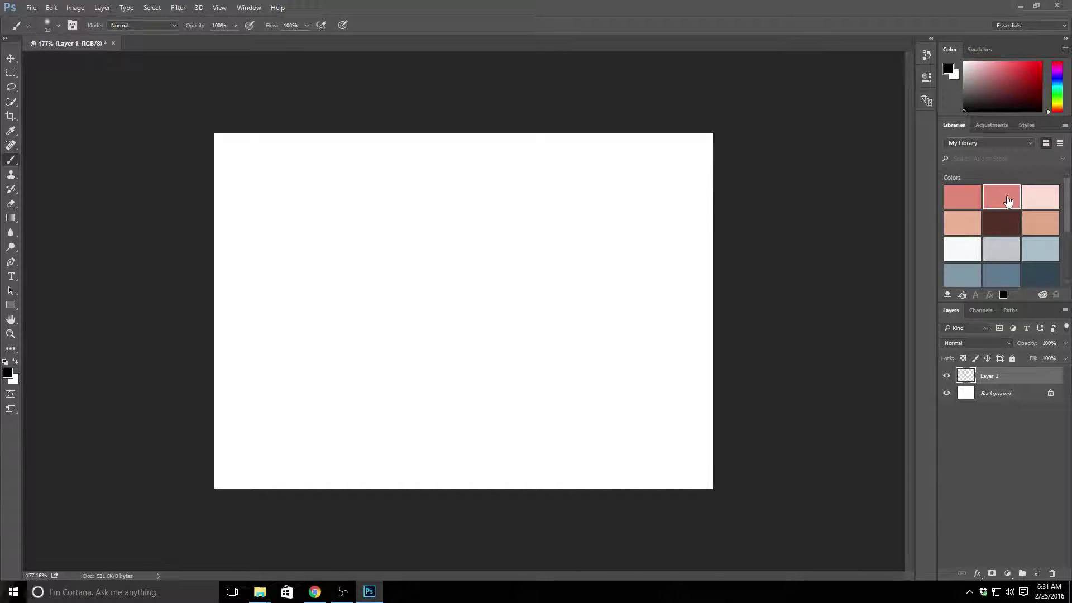
{"action": "left_click", "coordinate": [1001, 197]}
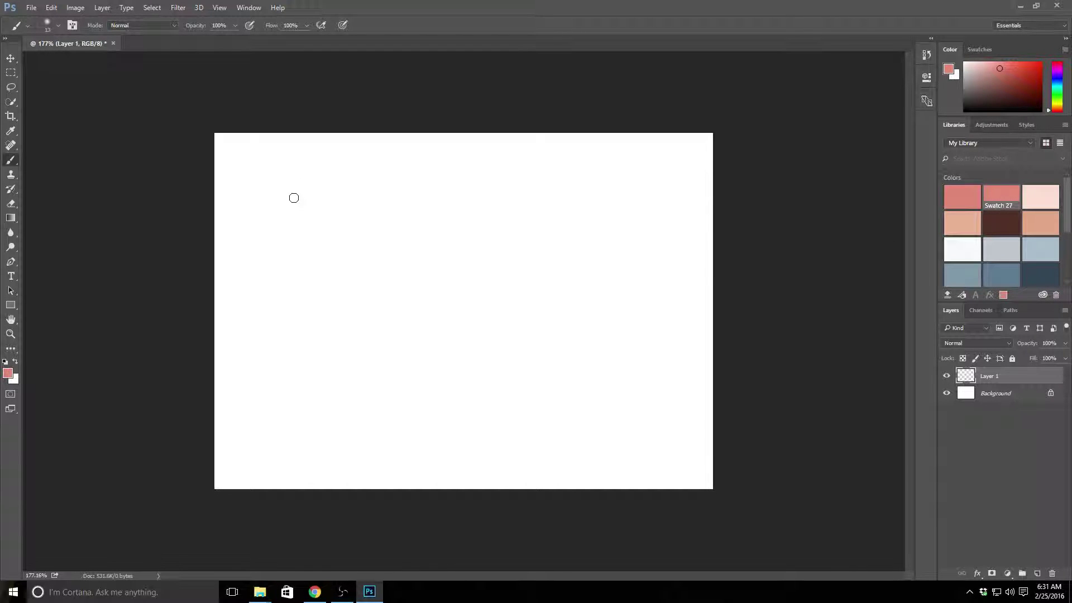
{"action": "left_click", "coordinate": [59, 27]}
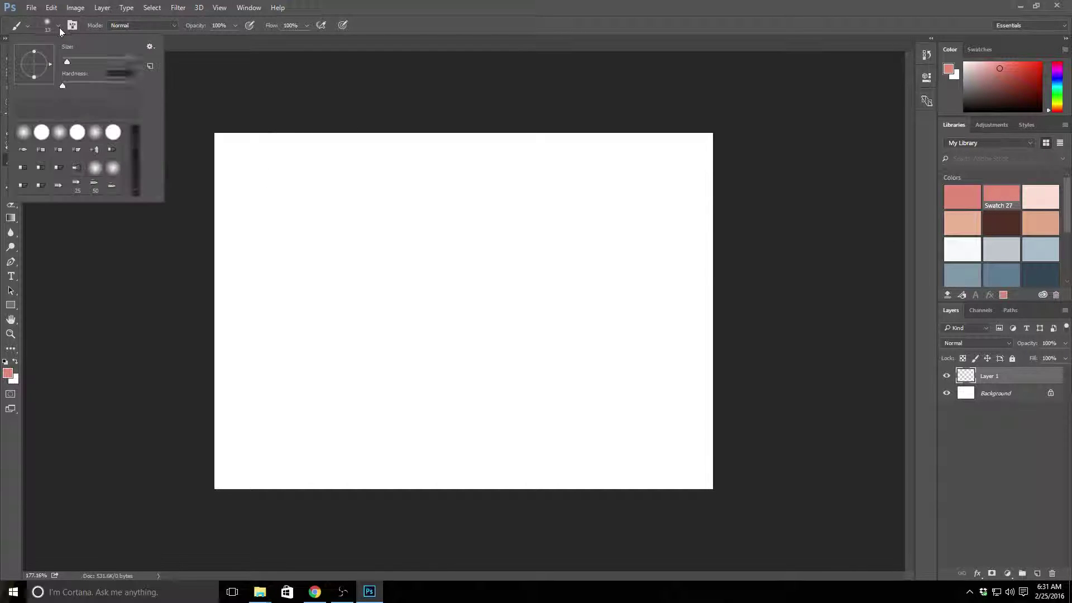
{"action": "left_click", "coordinate": [42, 134]}
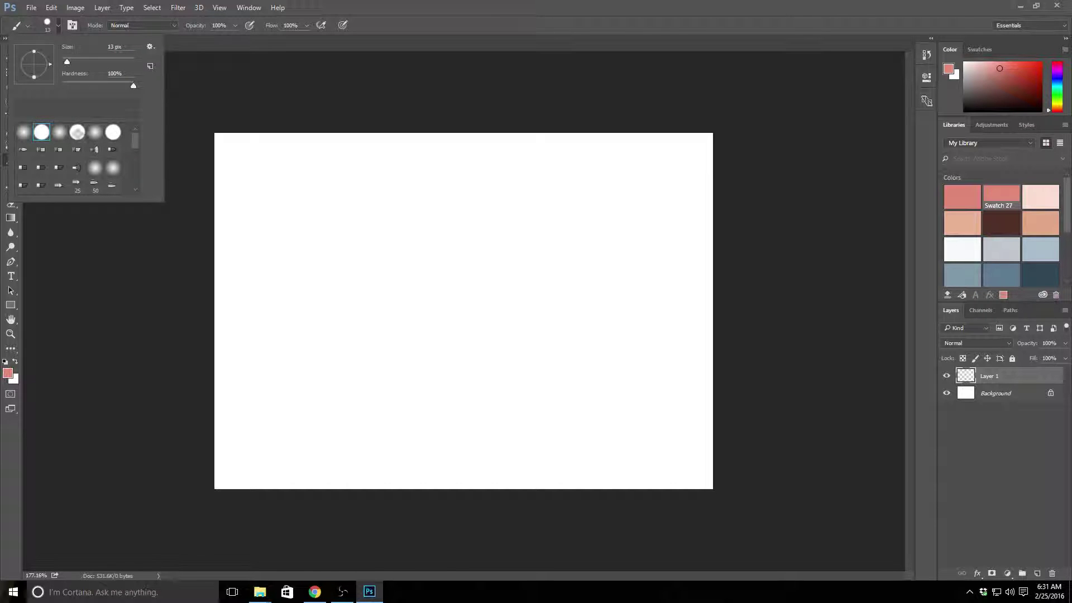
{"action": "left_click", "coordinate": [395, 10]}
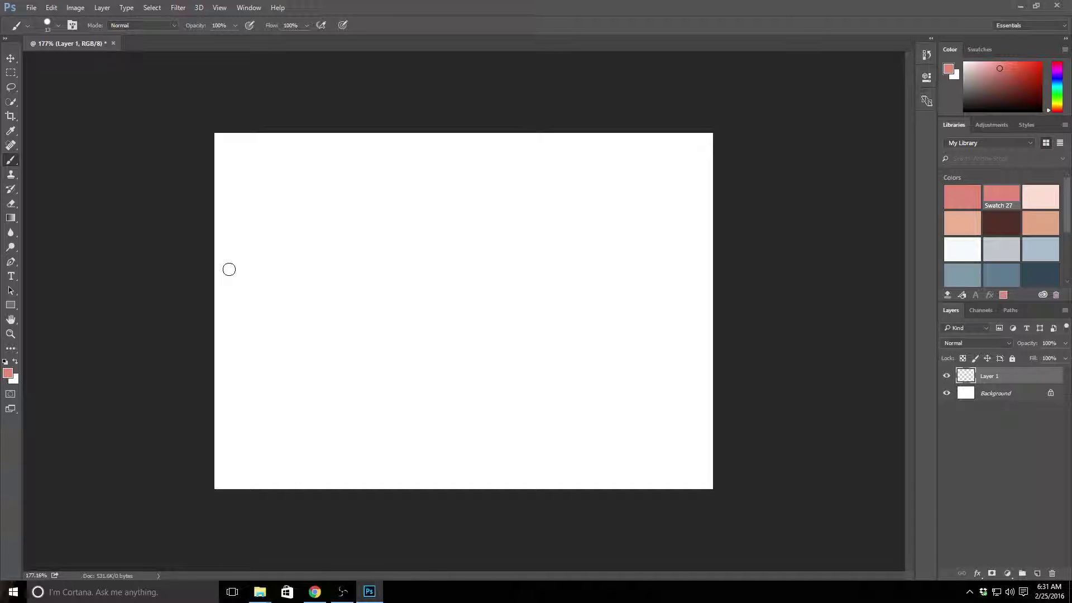
{"action": "key", "text": "bracketright"}
{"action": "key", "text": "bracketright"}
{"action": "key", "text": "bracketright"}
{"action": "key", "text": "bracketright"}
{"action": "key", "text": "bracketright"}
{"action": "key", "text": "bracketright"}
{"action": "key", "text": "bracketright"}
{"action": "left_click", "coordinate": [250, 184]}
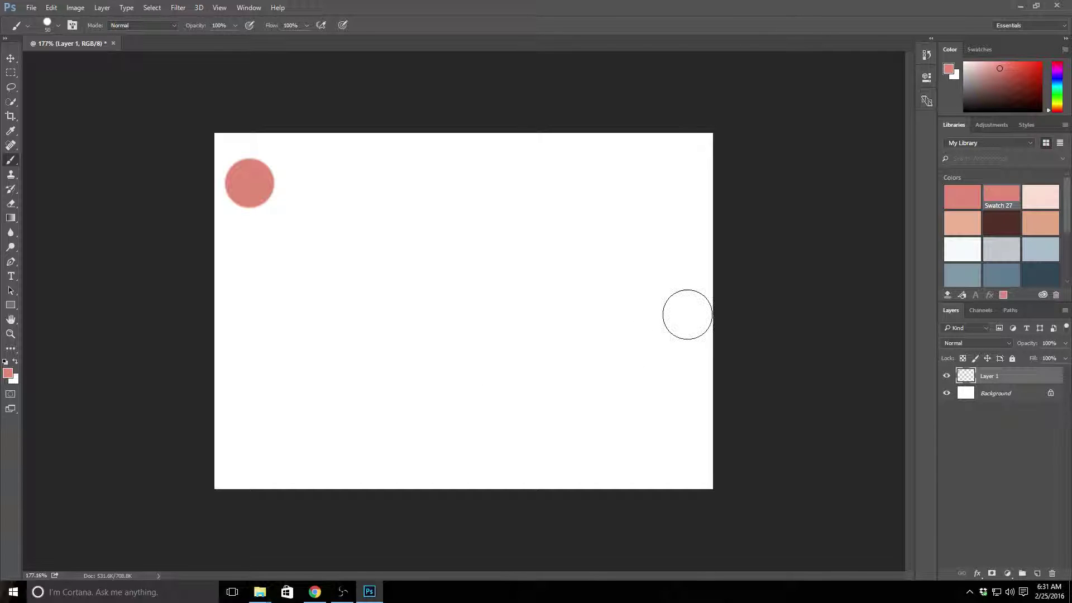
{"action": "key", "text": "super"}
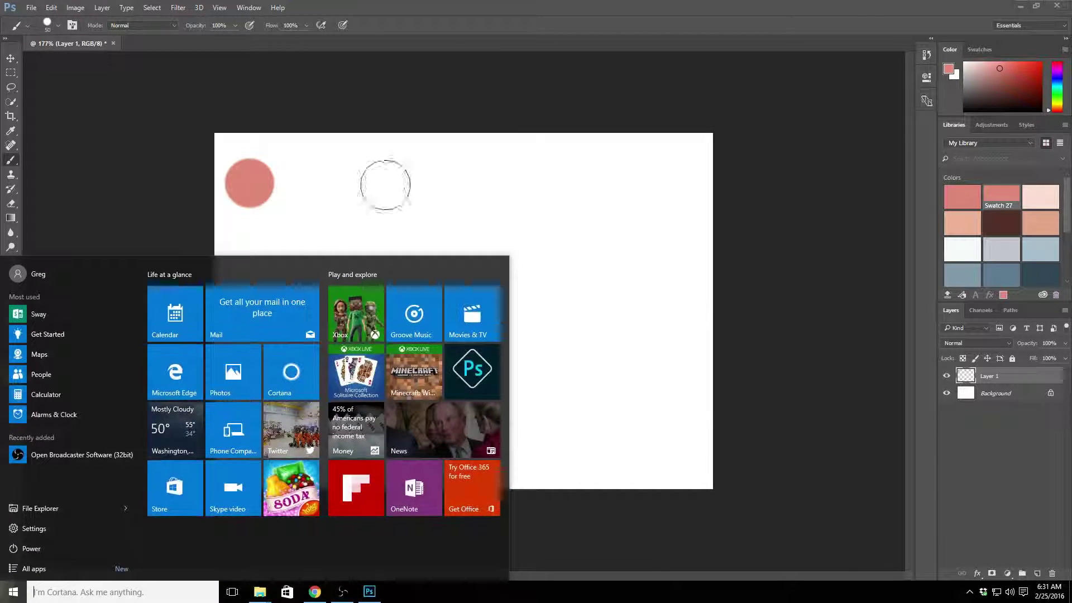
{"action": "left_click", "coordinate": [485, 15]}
{"action": "key", "text": "ctrl+z"}
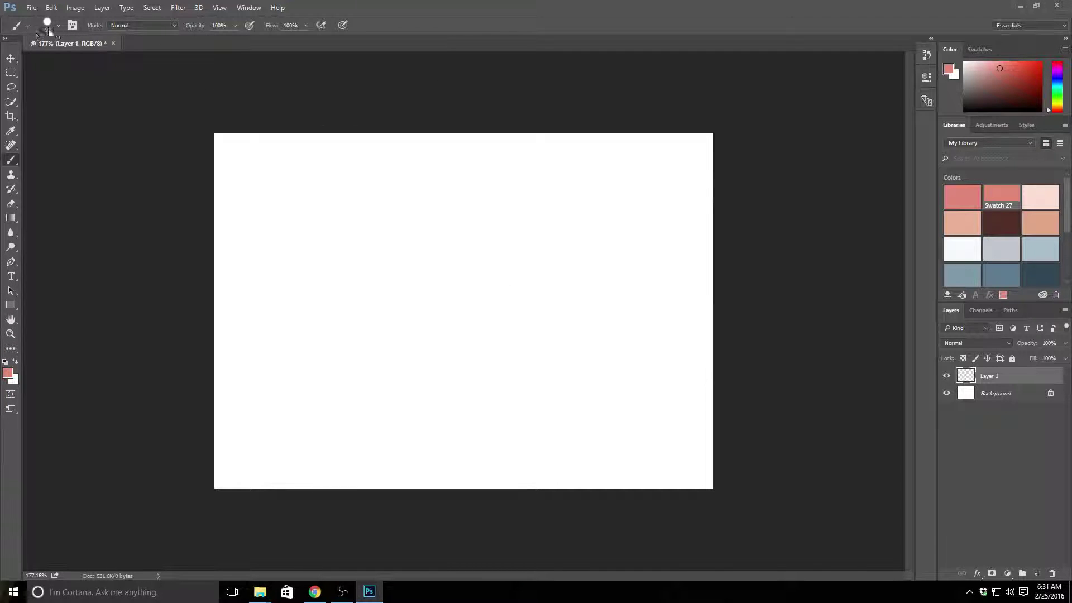
{"action": "left_click", "coordinate": [58, 26]}
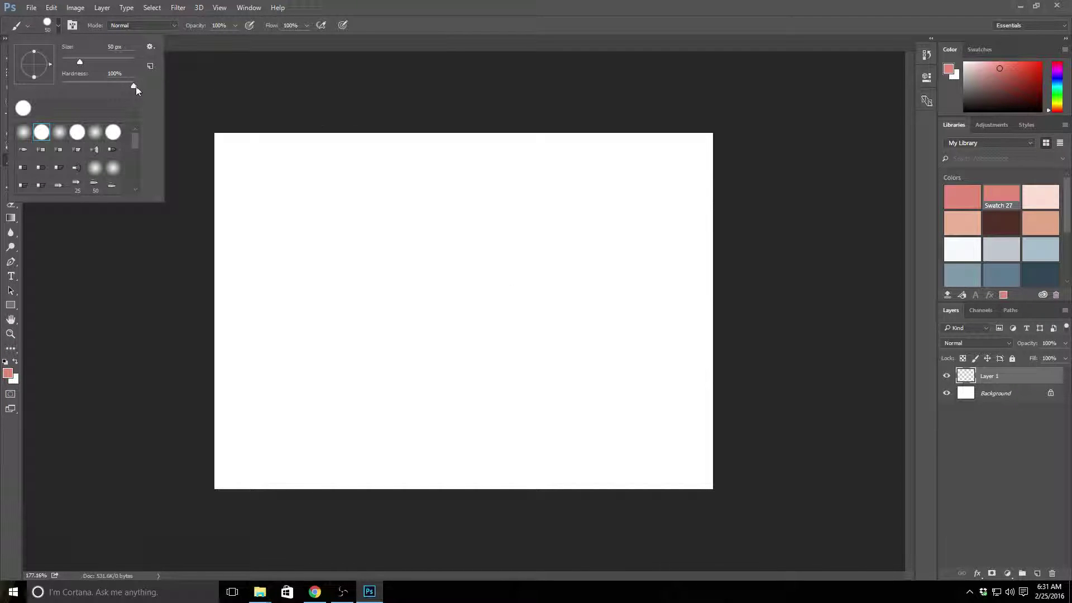
{"action": "key", "text": "Return"}
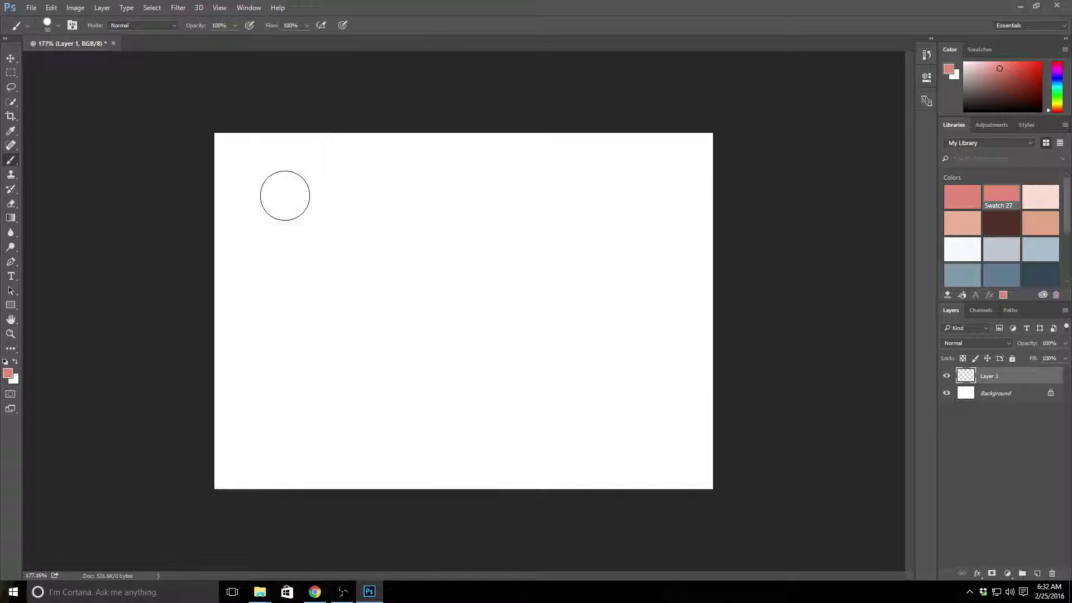
{"action": "left_click", "coordinate": [276, 188]}
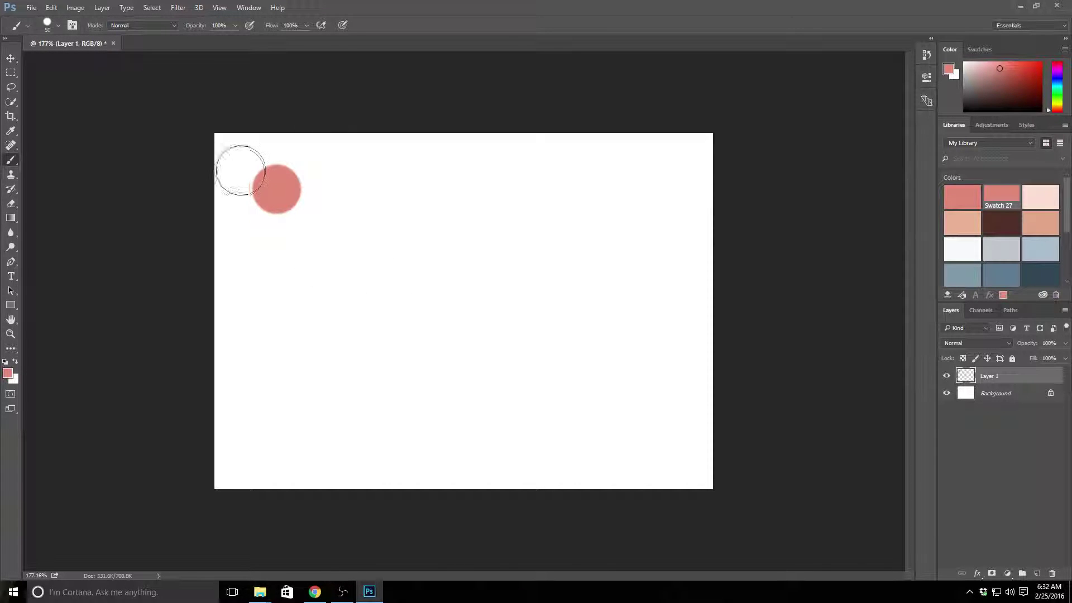
{"action": "key", "text": "ctrl+z"}
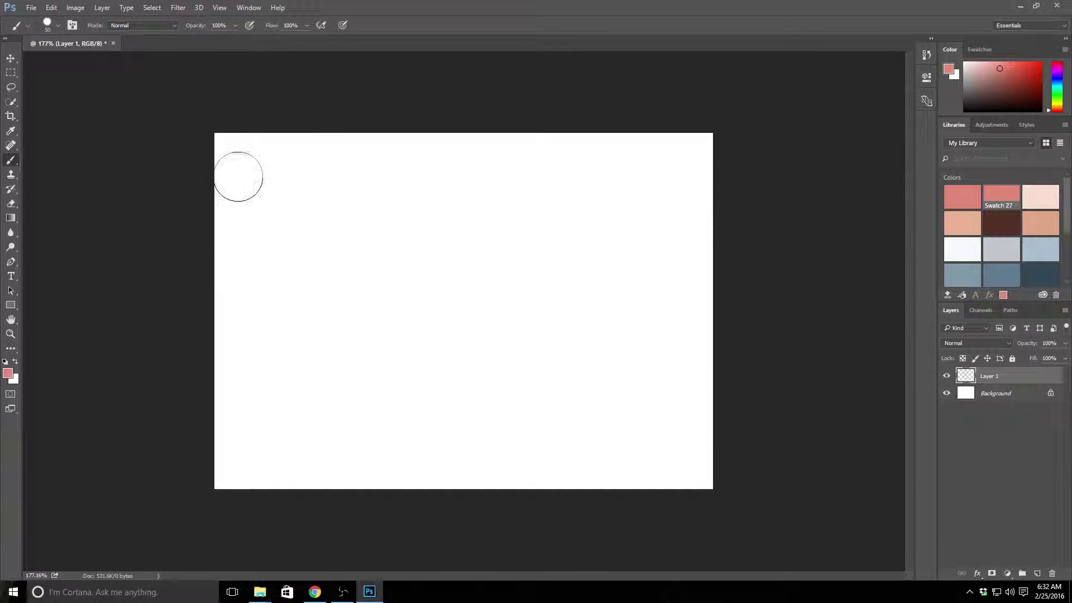
- Paint a single coral dot near the canvas's upper-left corner on Layer 1 and toggle that layer's visibility to check it
{"action": "left_click", "coordinate": [242, 176]}
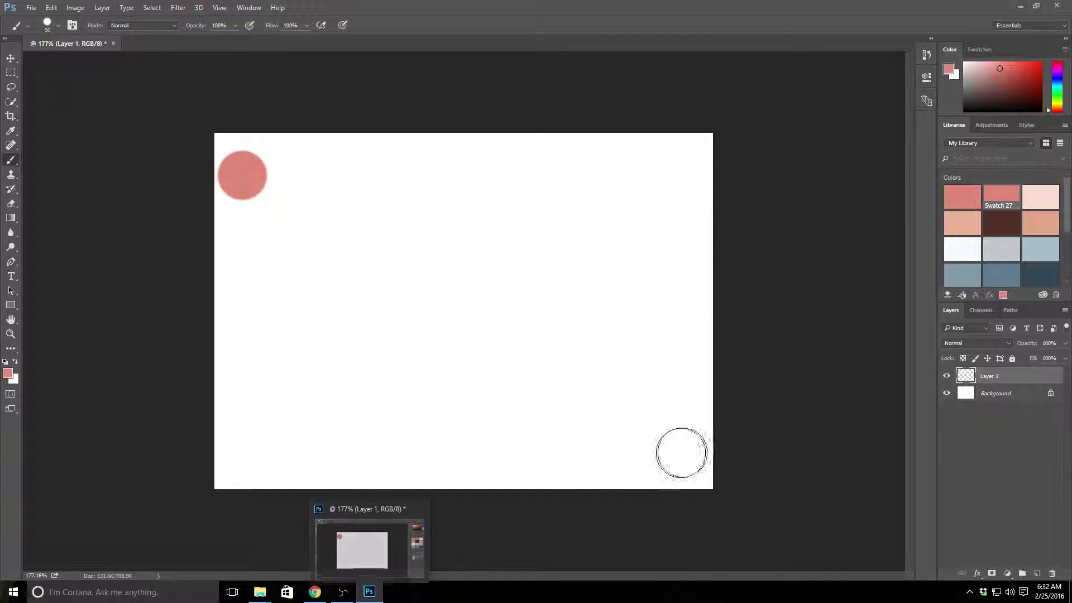
{"action": "left_click", "coordinate": [946, 376]}
{"action": "left_click", "coordinate": [946, 376]}
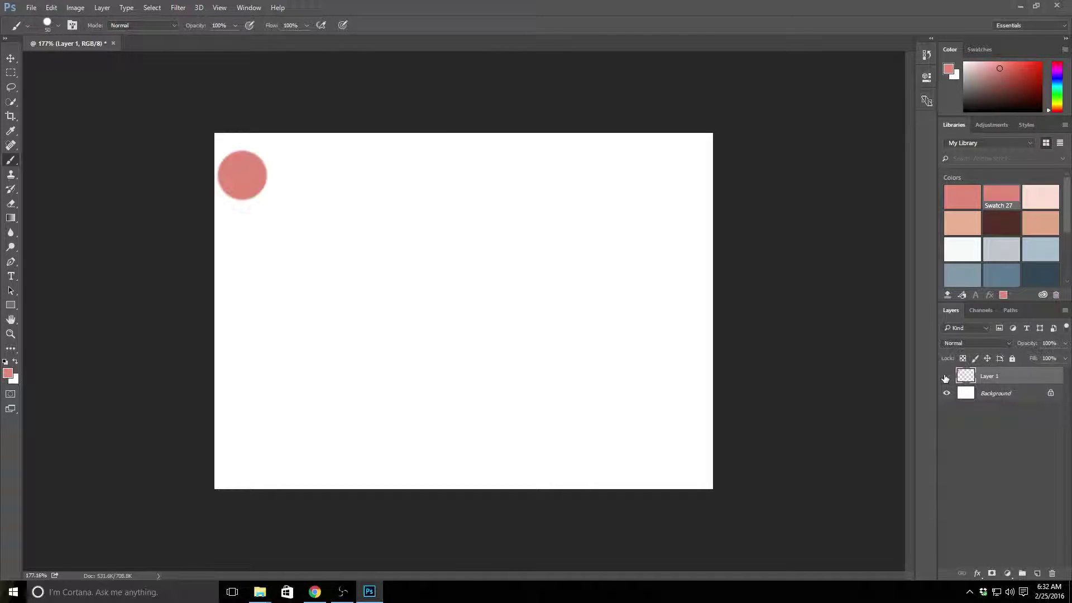
{"action": "left_click", "coordinate": [945, 377]}
{"action": "left_click", "coordinate": [946, 376]}
- Fill the Background layer with the dark blue Swatch 17 colour using the Paint Bucket tool
{"action": "left_click", "coordinate": [996, 399]}
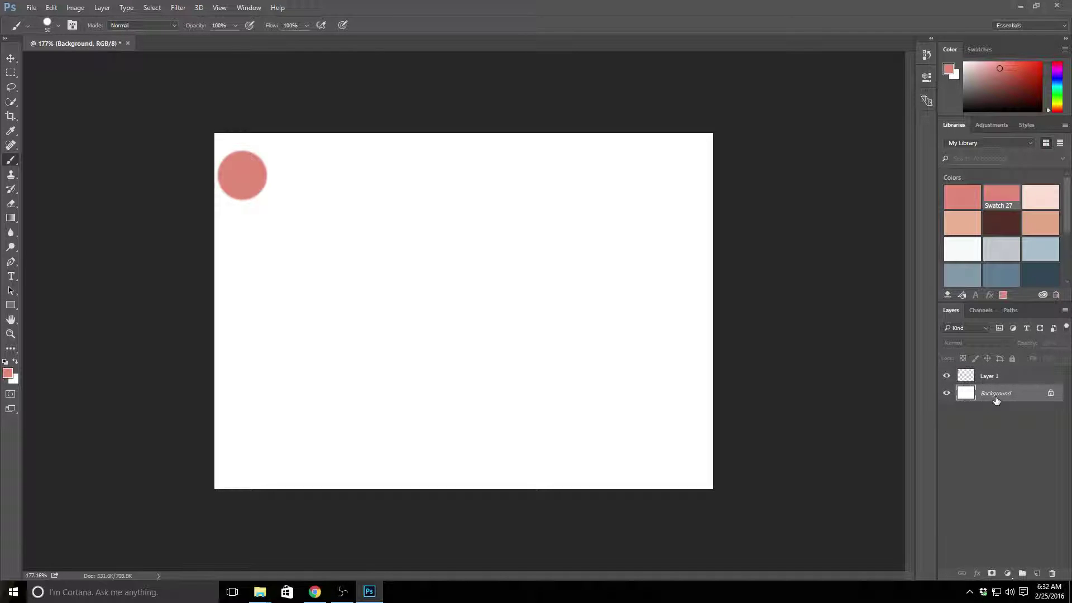
{"action": "left_click", "coordinate": [1039, 281]}
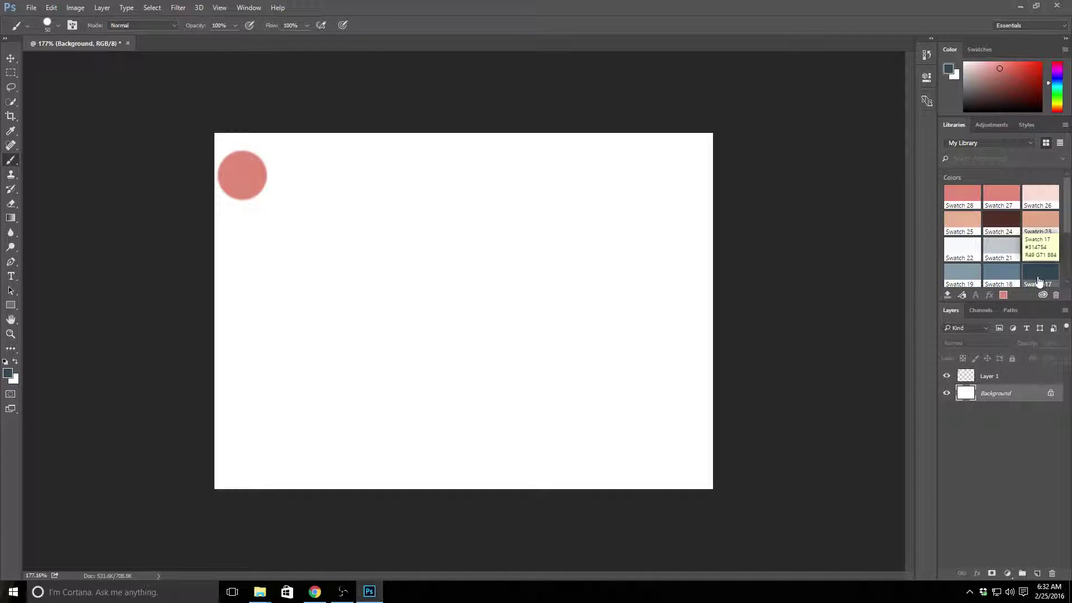
{"action": "left_click", "coordinate": [11, 218]}
{"action": "right_click", "coordinate": [11, 224]}
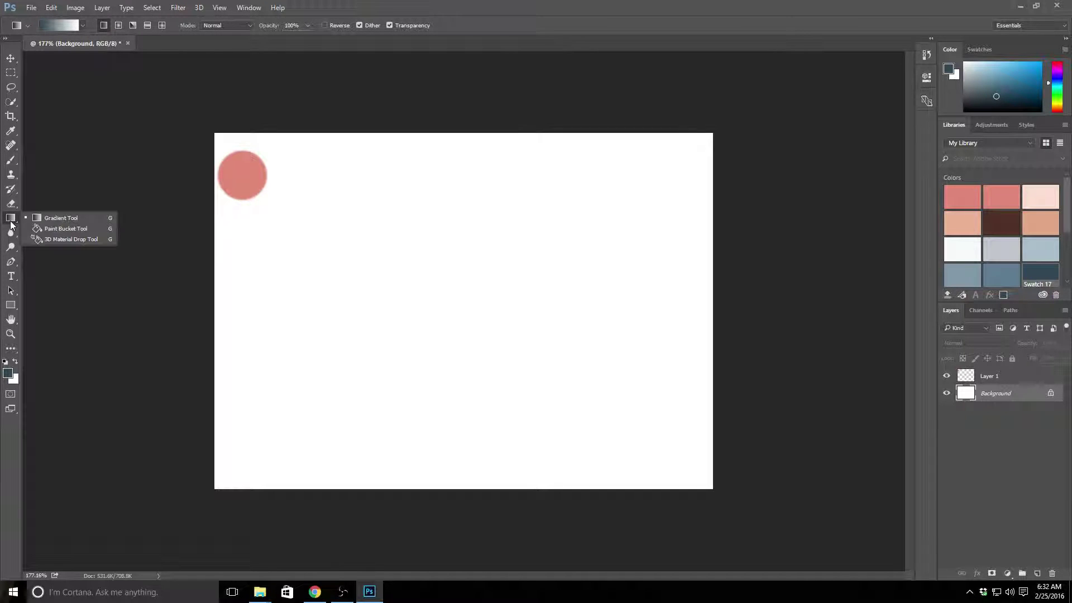
{"action": "left_click", "coordinate": [44, 229]}
{"action": "left_click", "coordinate": [290, 299]}
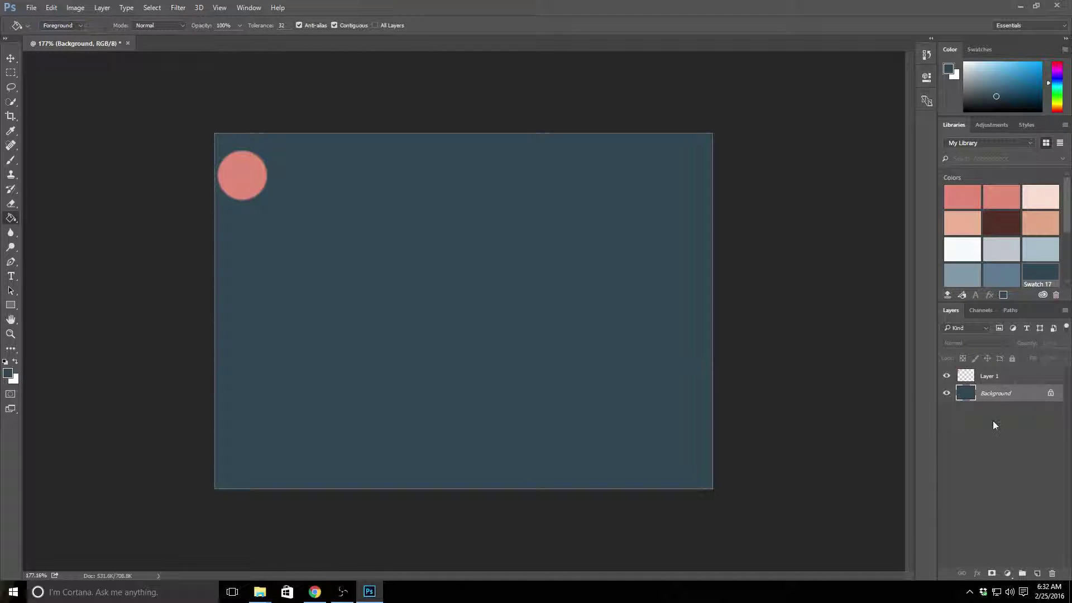
- Set the foreground colour to Swatch 27, make Layer 1 active and toggle its visibility off and on to check the dot
{"action": "left_click", "coordinate": [1000, 198]}
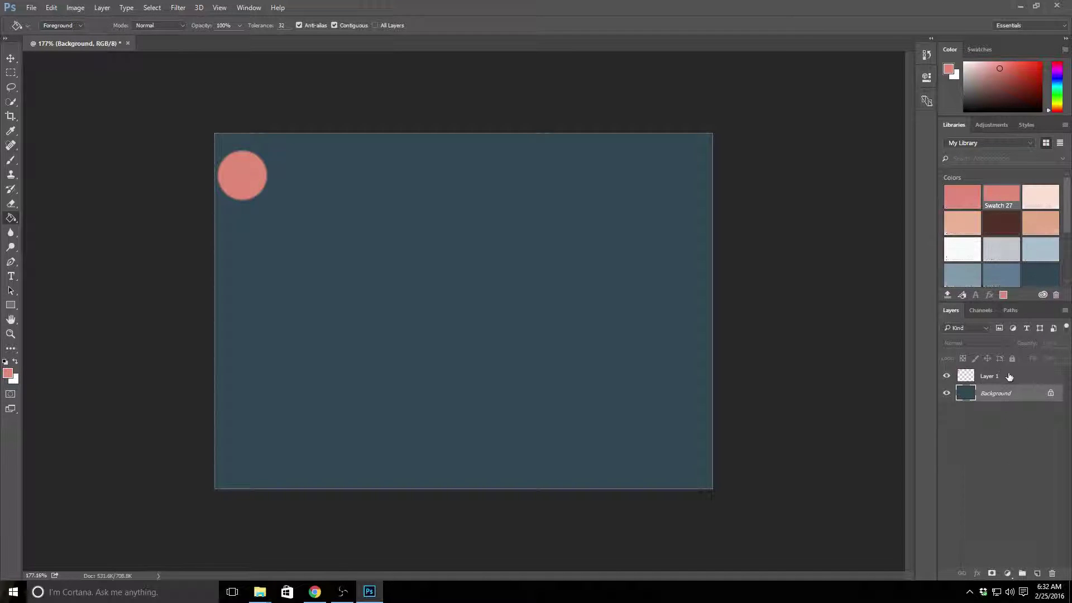
{"action": "left_click", "coordinate": [972, 380]}
{"action": "left_click", "coordinate": [947, 376]}
{"action": "left_click", "coordinate": [946, 375]}
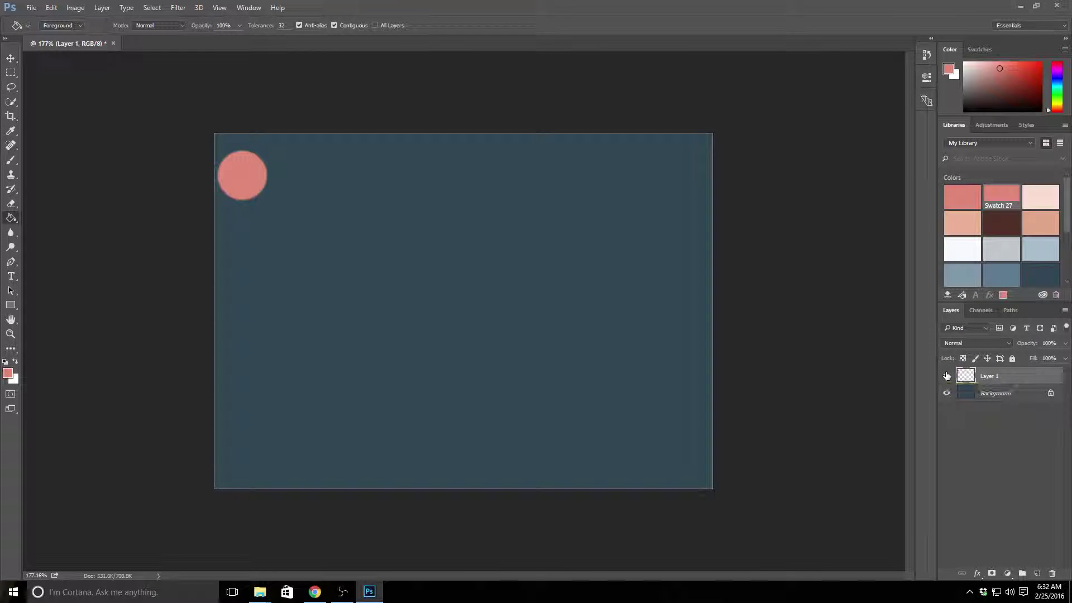
{"action": "left_click", "coordinate": [947, 375]}
{"action": "left_click", "coordinate": [947, 376]}
- Add three blank layers above Layer 1
{"action": "left_click", "coordinate": [1037, 574]}
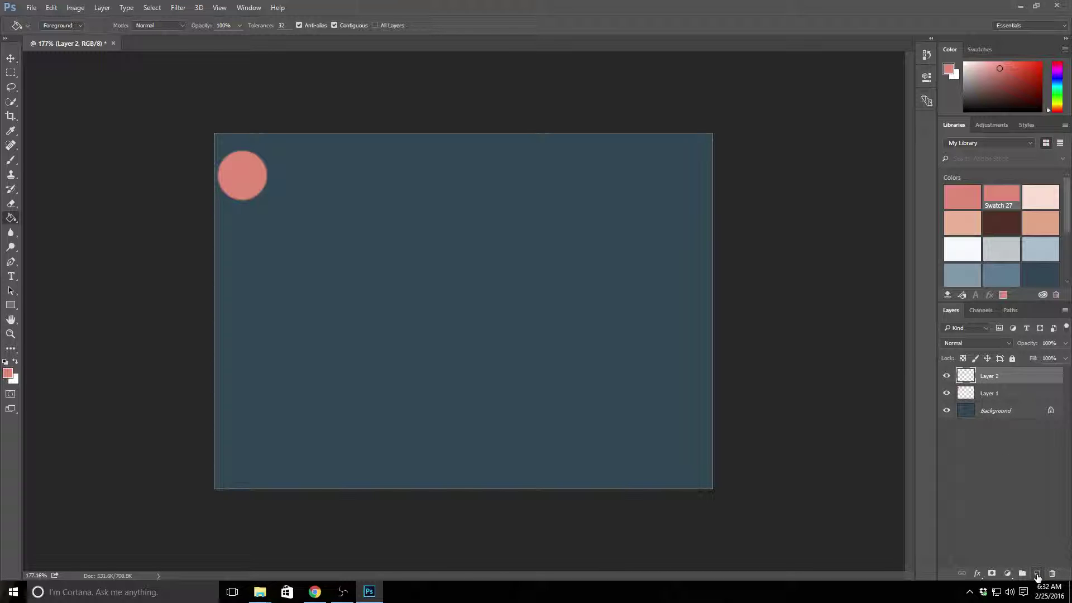
{"action": "left_click", "coordinate": [1036, 574]}
{"action": "left_click", "coordinate": [1036, 574]}
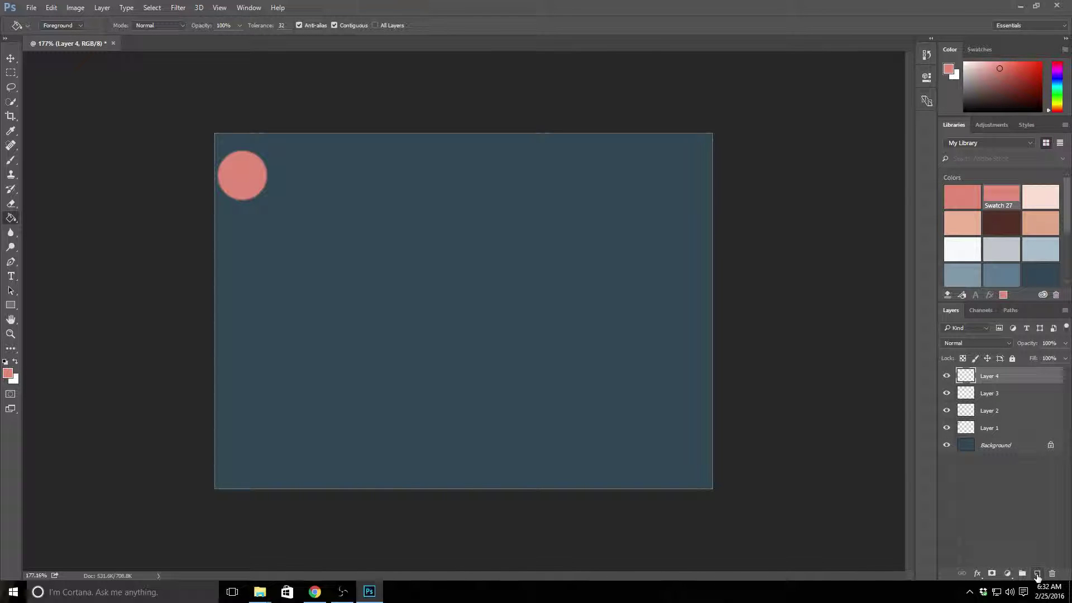
- Paint one coral dot per layer with the Brush: lower-left of centre on Layer 2, upper-right of centre on Layer 3, lower-right corner on Layer 4
{"action": "left_click", "coordinate": [987, 413]}
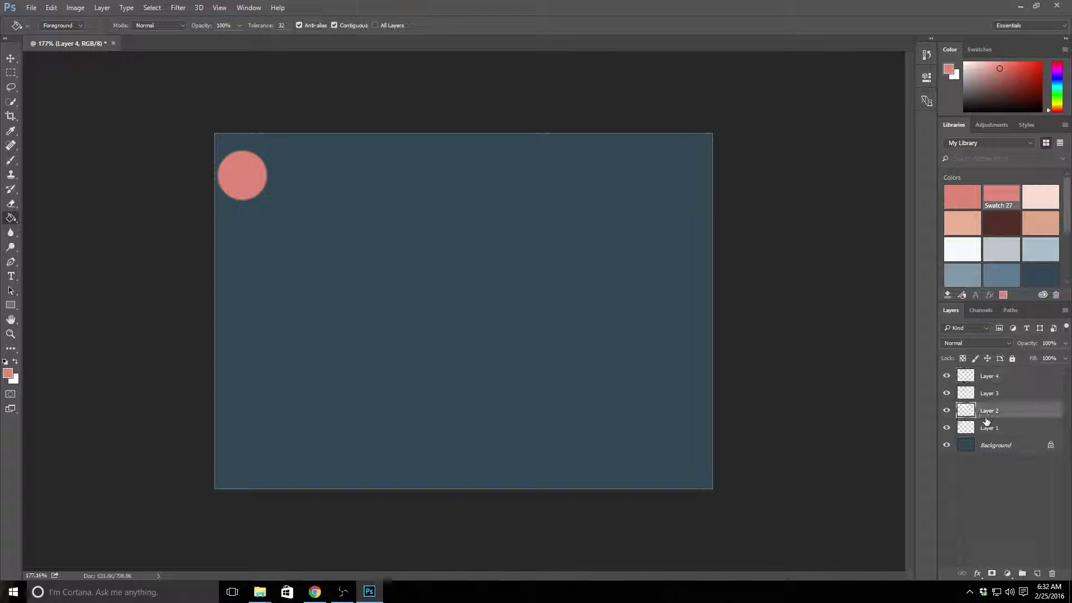
{"action": "left_click", "coordinate": [10, 161]}
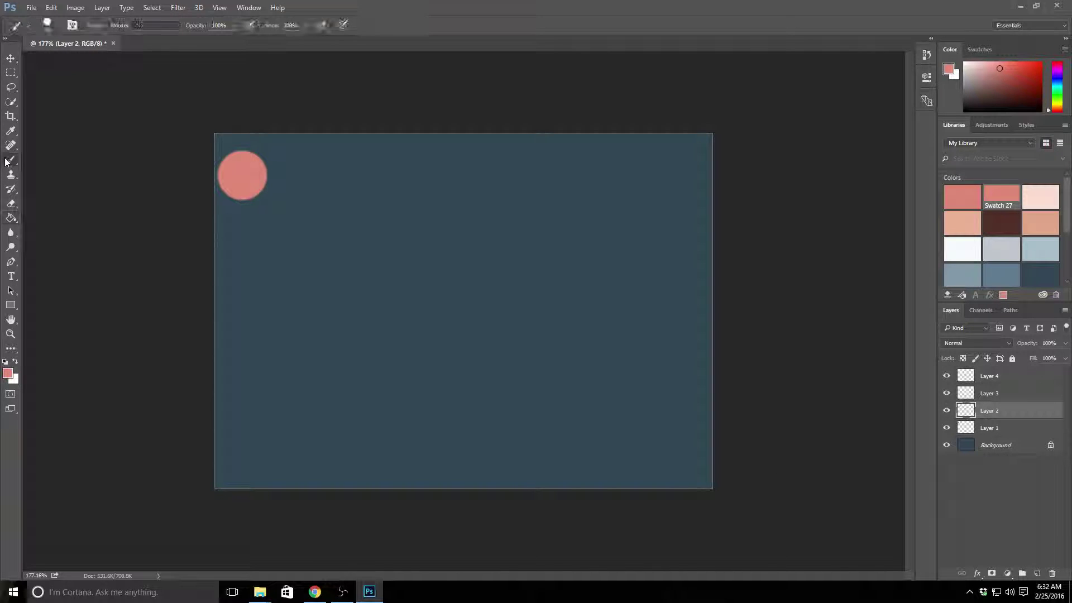
{"action": "left_click", "coordinate": [382, 465]}
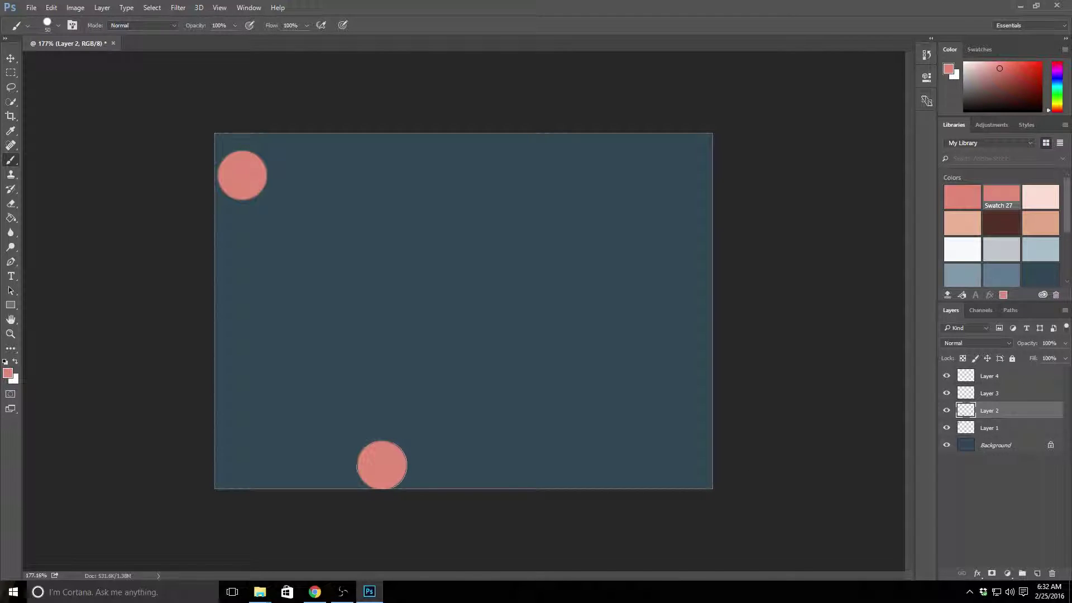
{"action": "left_click", "coordinate": [991, 395]}
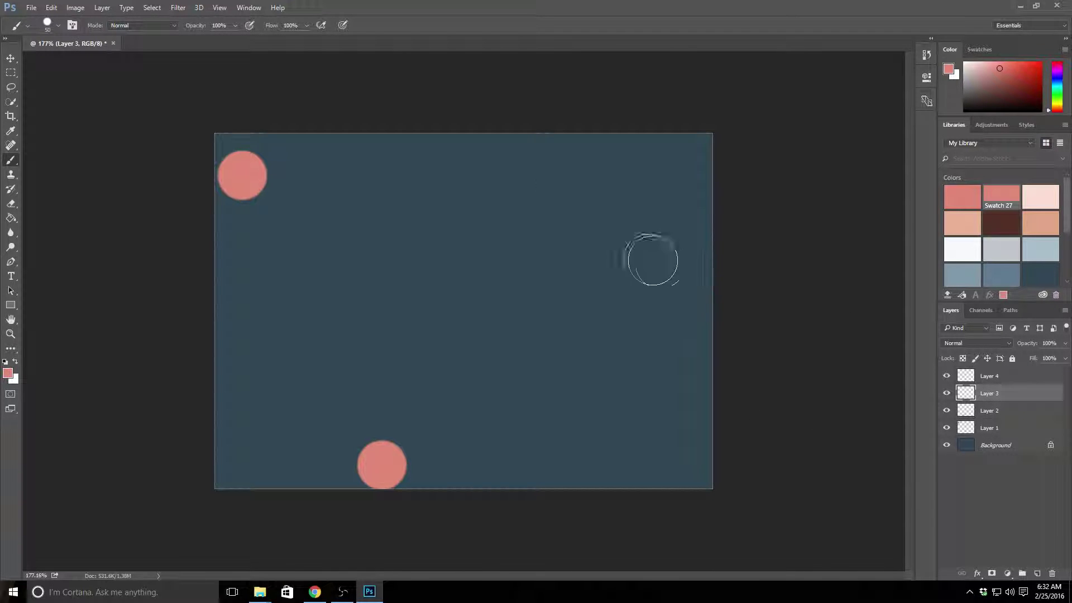
{"action": "left_click", "coordinate": [532, 241]}
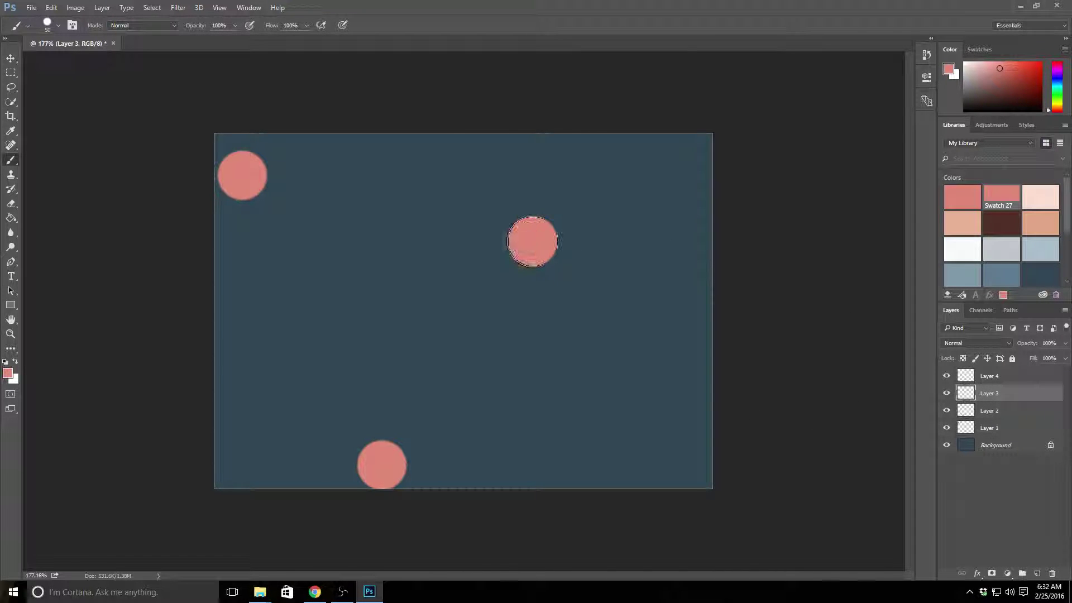
{"action": "left_click", "coordinate": [993, 382]}
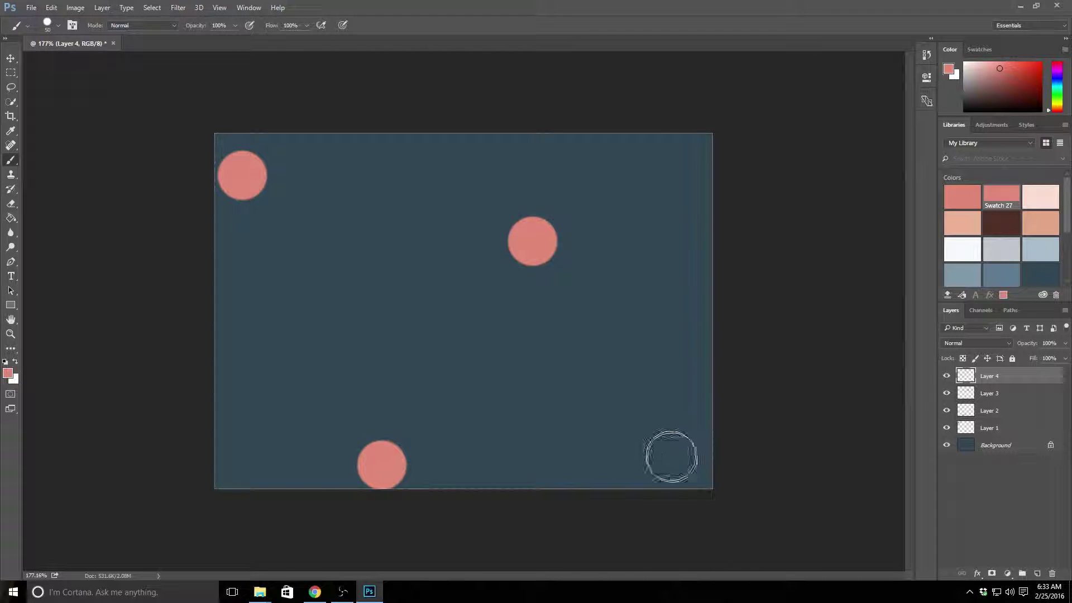
{"action": "left_click", "coordinate": [686, 465]}
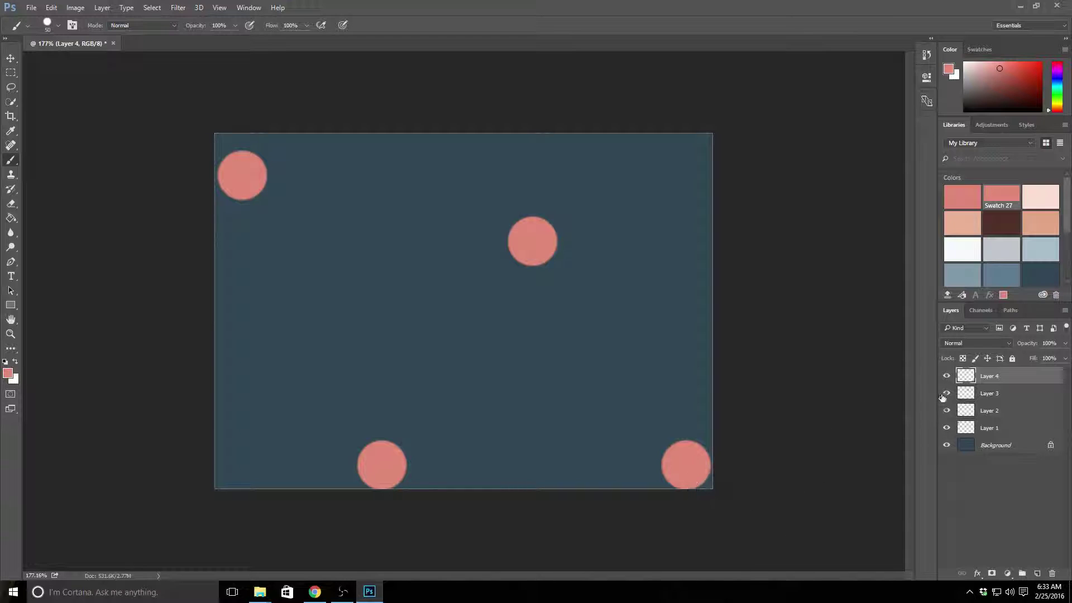
- Hide Layers 4, 3, 2 and 1 so that only the Background layer is shown
{"action": "left_click", "coordinate": [947, 375]}
{"action": "left_click", "coordinate": [947, 394]}
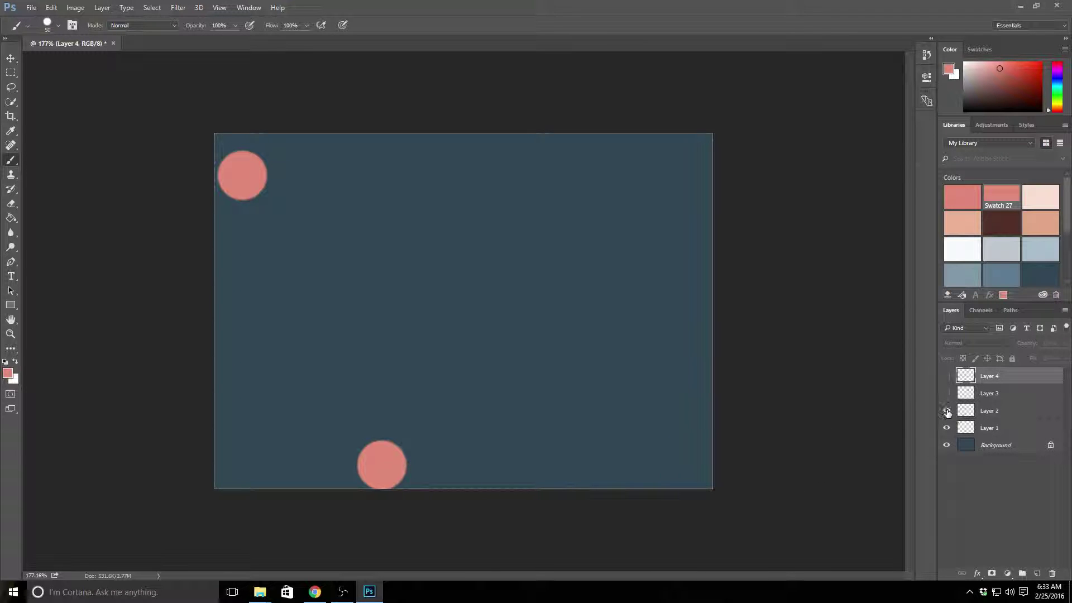
{"action": "left_click", "coordinate": [947, 411]}
{"action": "left_click", "coordinate": [947, 428]}
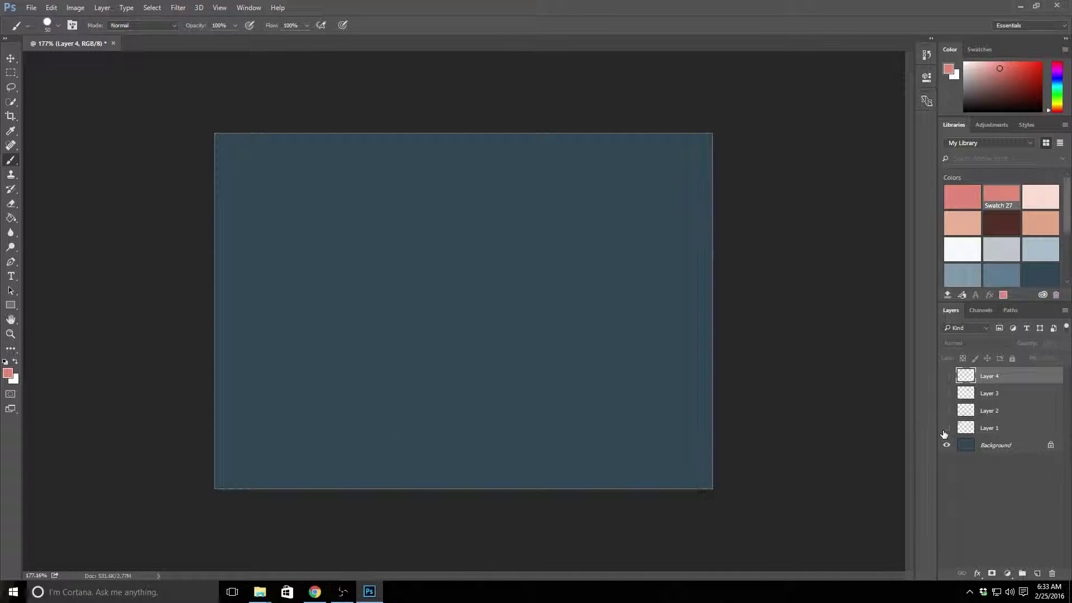
- Show and hide Layers 1, 2, 3 and 4 one at a time, in two passes, to preview the dot's movement
{"action": "left_click", "coordinate": [947, 428]}
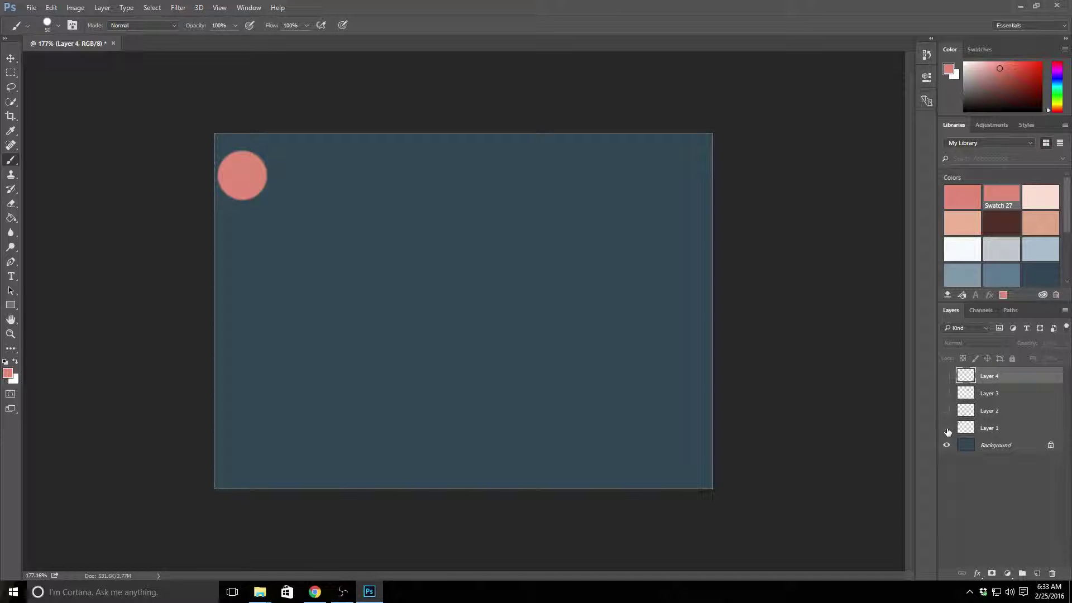
{"action": "left_click", "coordinate": [946, 428]}
{"action": "left_click", "coordinate": [946, 411]}
{"action": "left_click", "coordinate": [946, 410]}
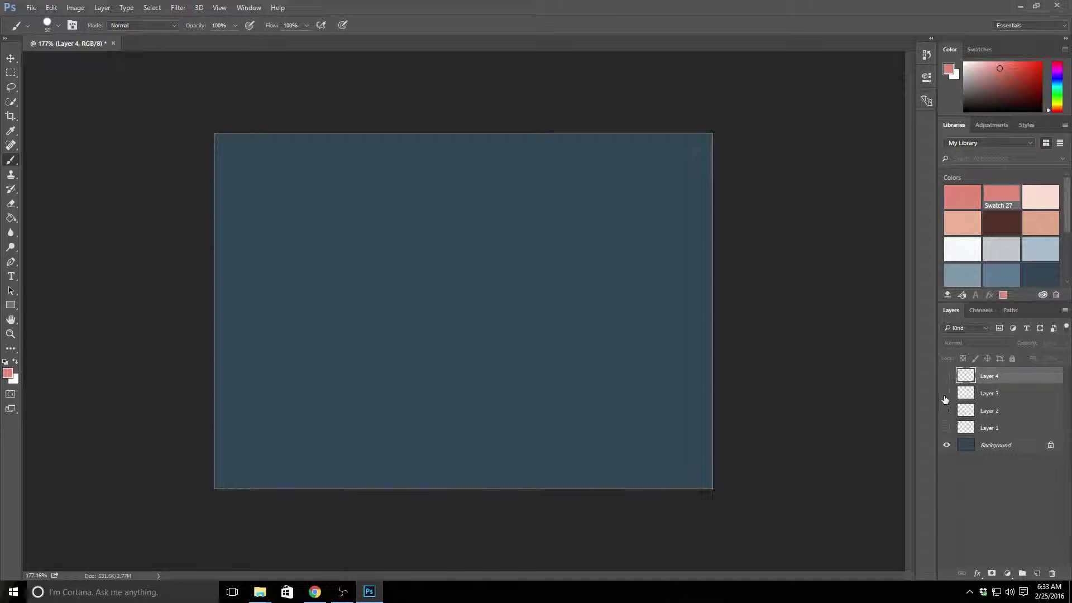
{"action": "left_click", "coordinate": [947, 393]}
{"action": "left_click", "coordinate": [946, 393]}
{"action": "left_click", "coordinate": [946, 376]}
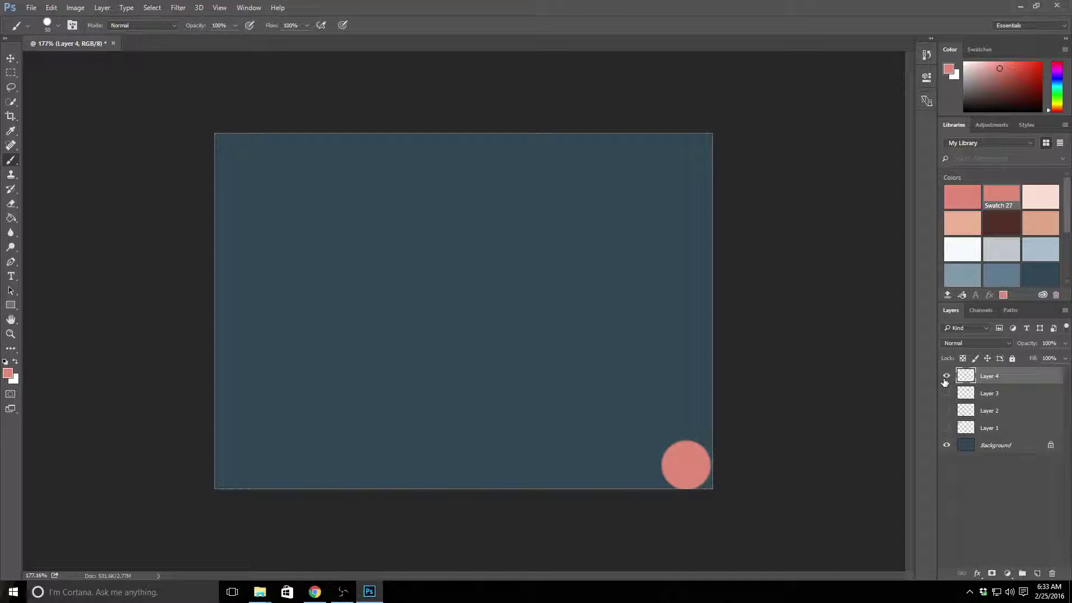
{"action": "left_click", "coordinate": [945, 377]}
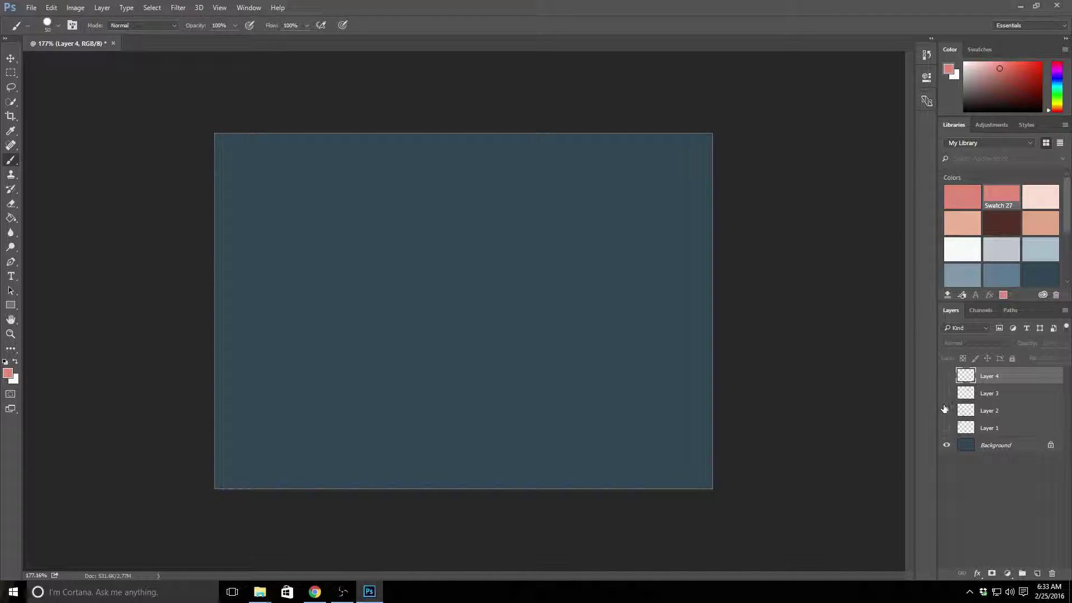
{"action": "left_click", "coordinate": [946, 428]}
{"action": "left_click", "coordinate": [946, 428]}
{"action": "left_click", "coordinate": [946, 411]}
{"action": "left_click", "coordinate": [947, 411]}
{"action": "left_click", "coordinate": [946, 393]}
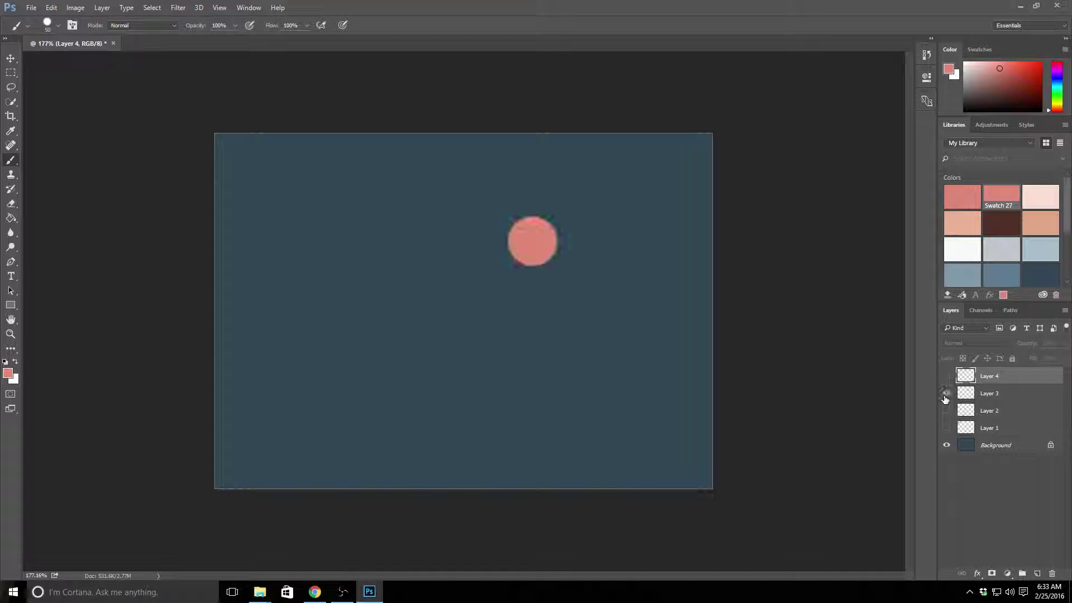
{"action": "left_click", "coordinate": [946, 393]}
{"action": "left_click", "coordinate": [946, 378]}
{"action": "left_click", "coordinate": [946, 377]}
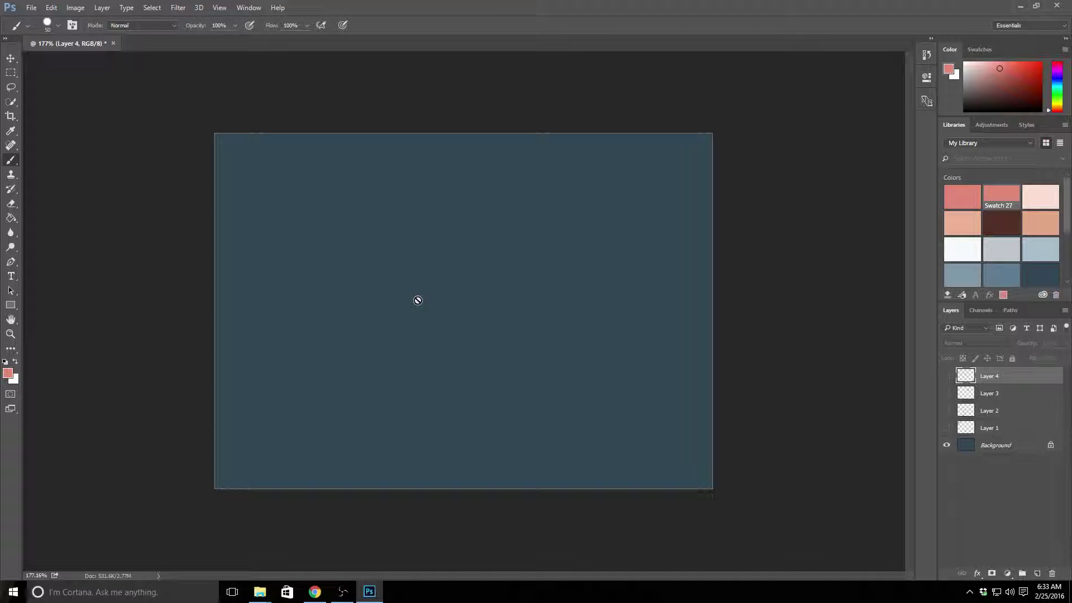
{"action": "left_click", "coordinate": [31, 8]}
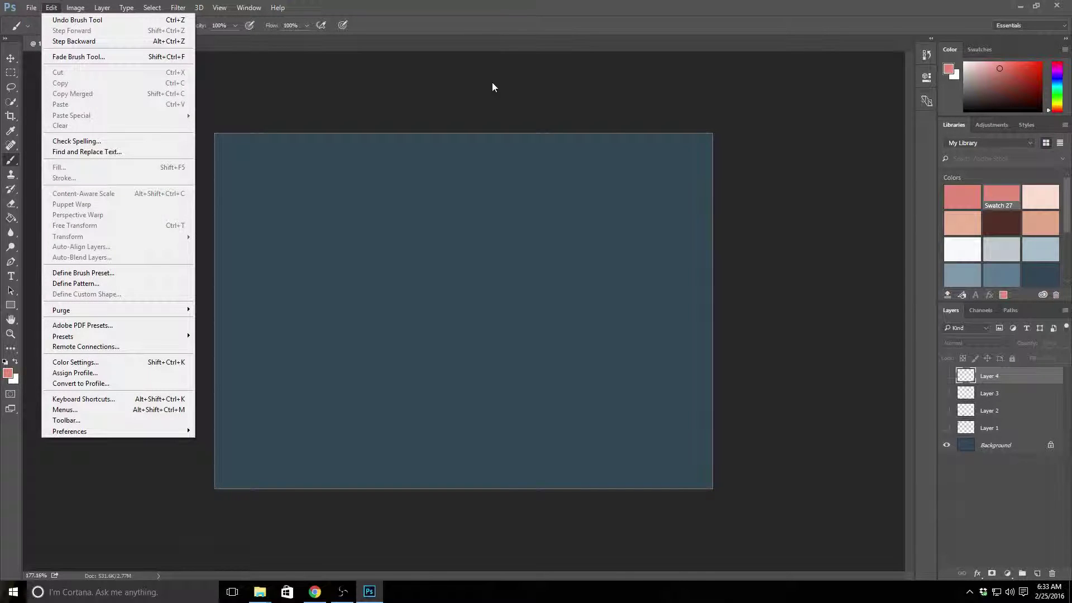
{"action": "left_click", "coordinate": [518, 9]}
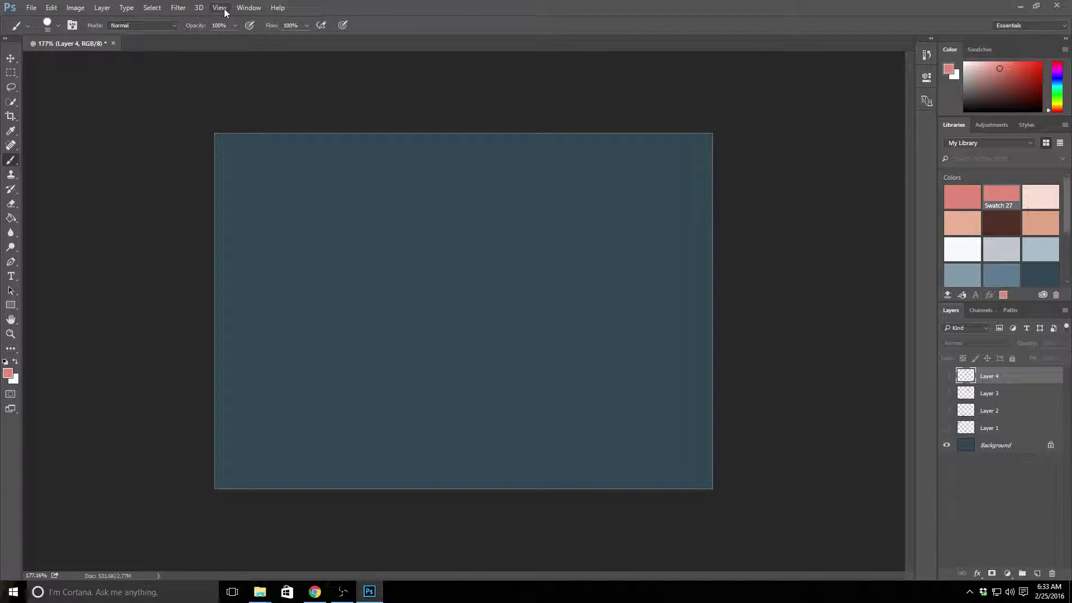
- Display the Timeline and create a frame animation in it
{"action": "left_click", "coordinate": [248, 9]}
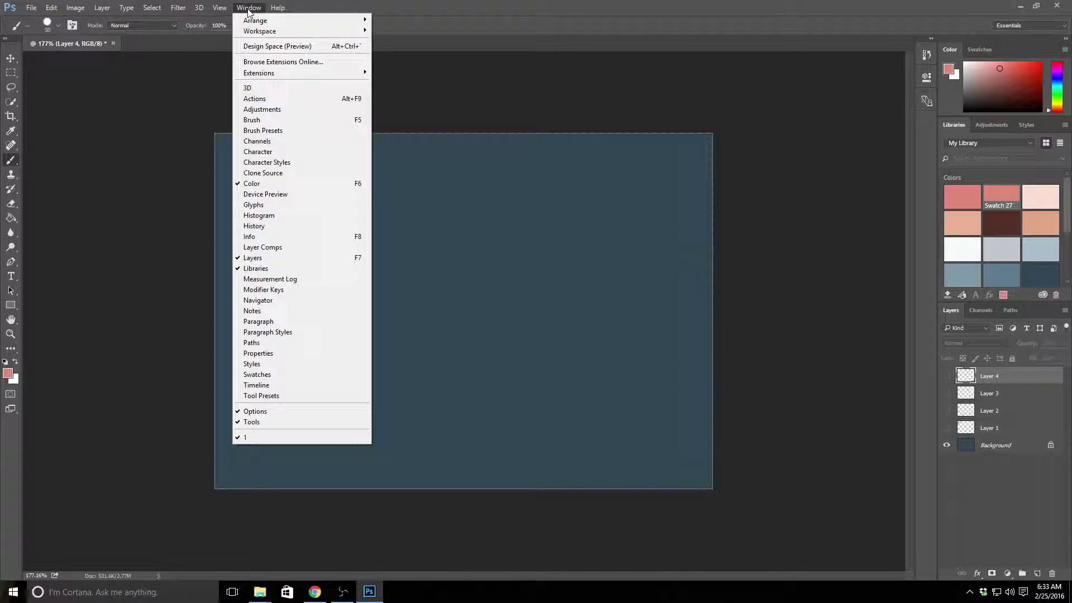
{"action": "left_click", "coordinate": [253, 385]}
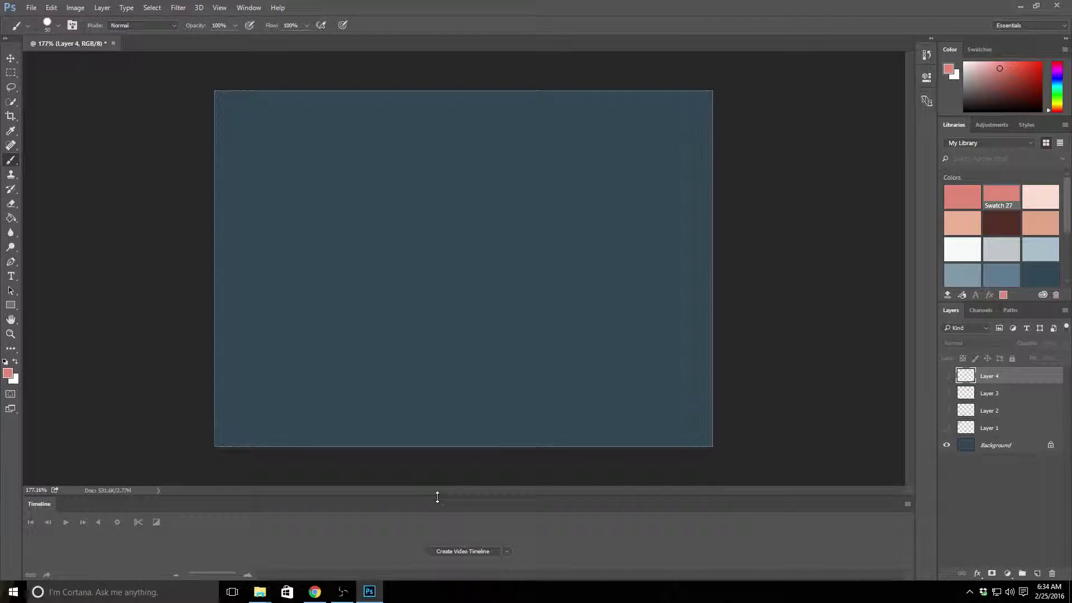
{"action": "left_click_drag", "start_coordinate": [437, 497], "coordinate": [440, 397]}
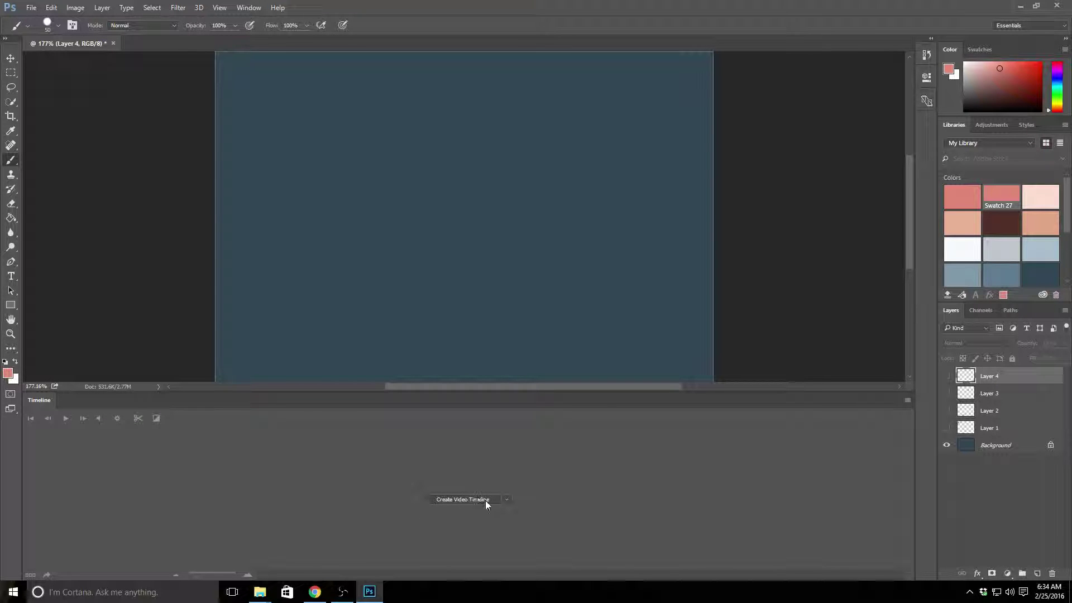
{"action": "left_click", "coordinate": [507, 500]}
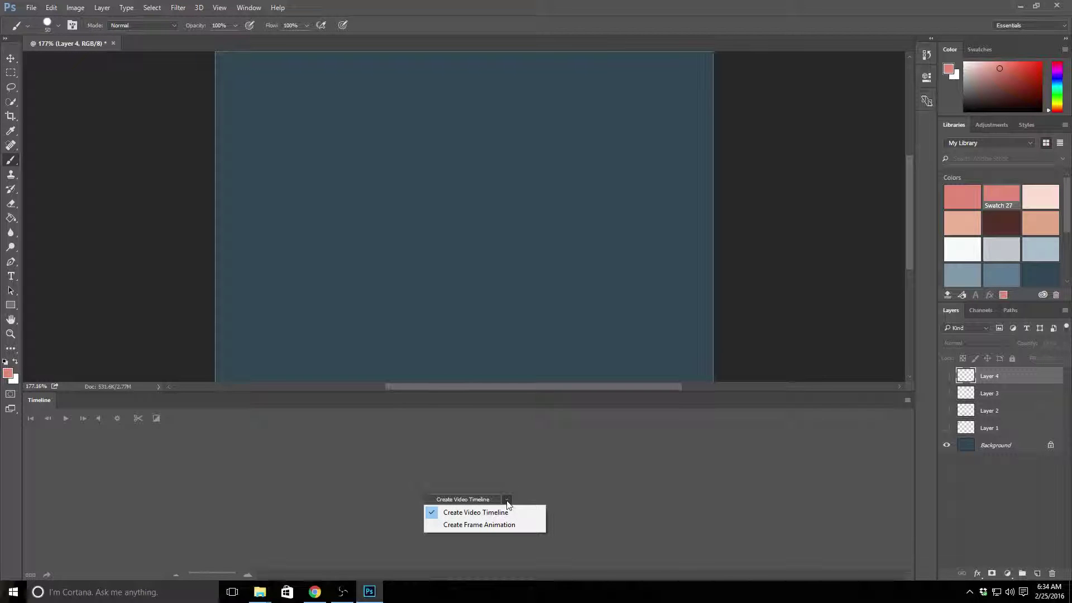
{"action": "left_click", "coordinate": [494, 524]}
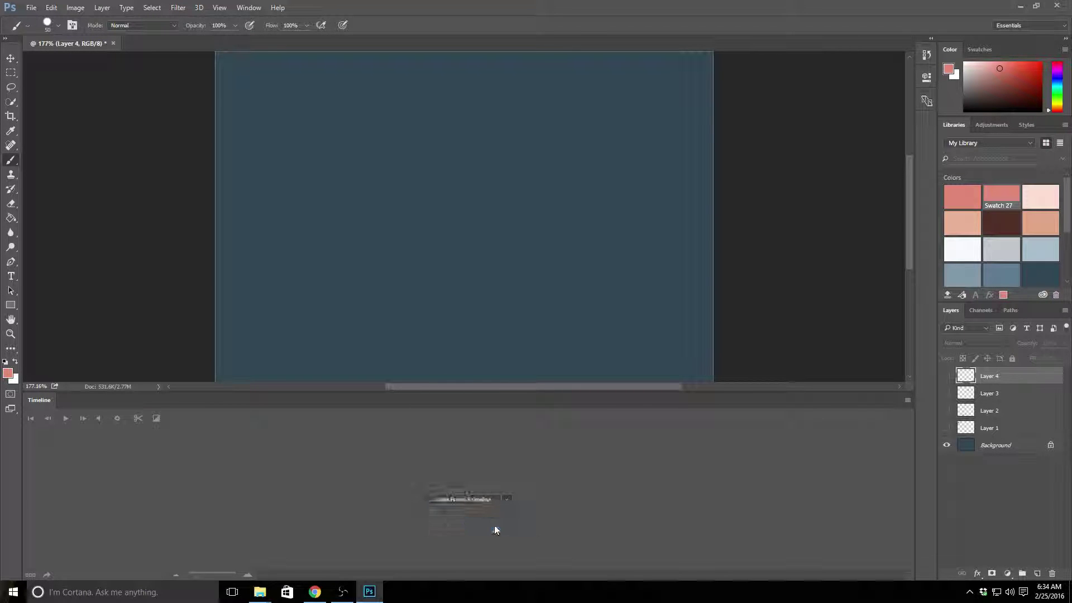
{"action": "left_click", "coordinate": [457, 500]}
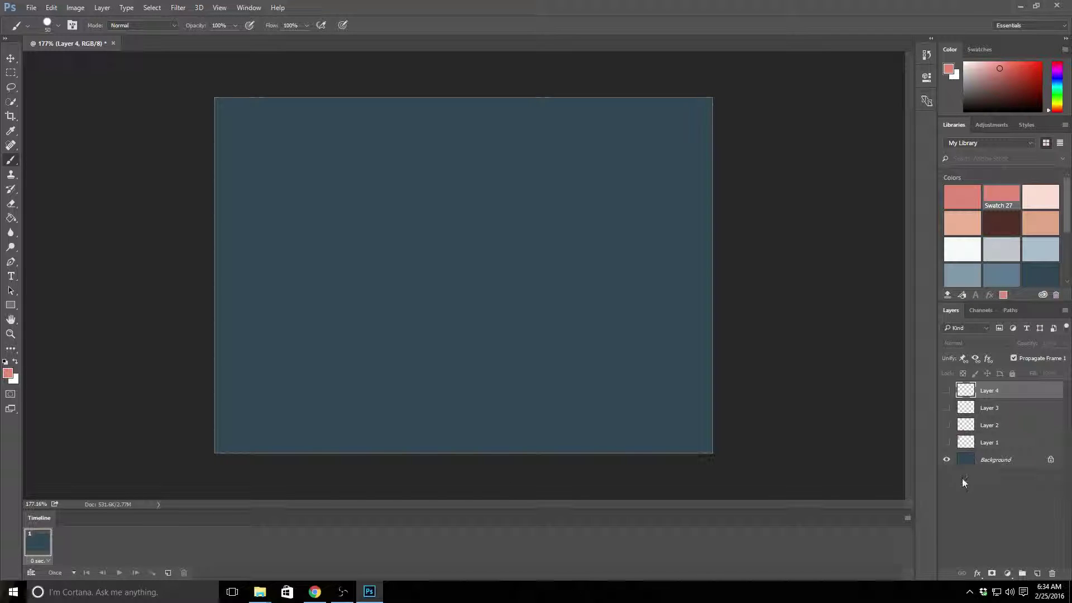
- Show Layer 1 in the first frame, and add a second frame with Layer 1 hidden and Layer 2 shown
{"action": "left_click", "coordinate": [946, 443]}
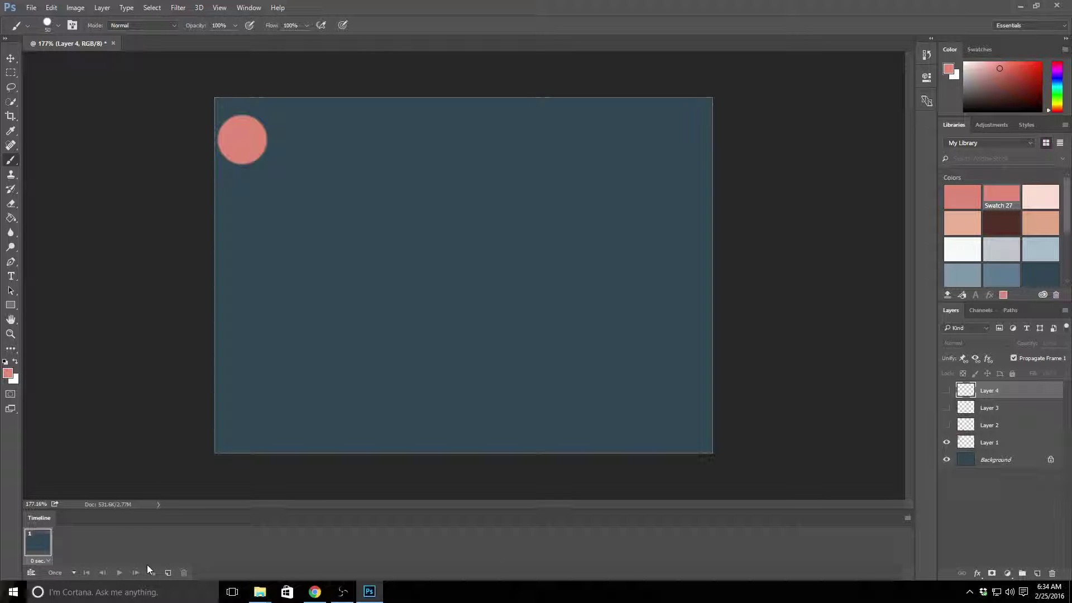
{"action": "left_click", "coordinate": [168, 573]}
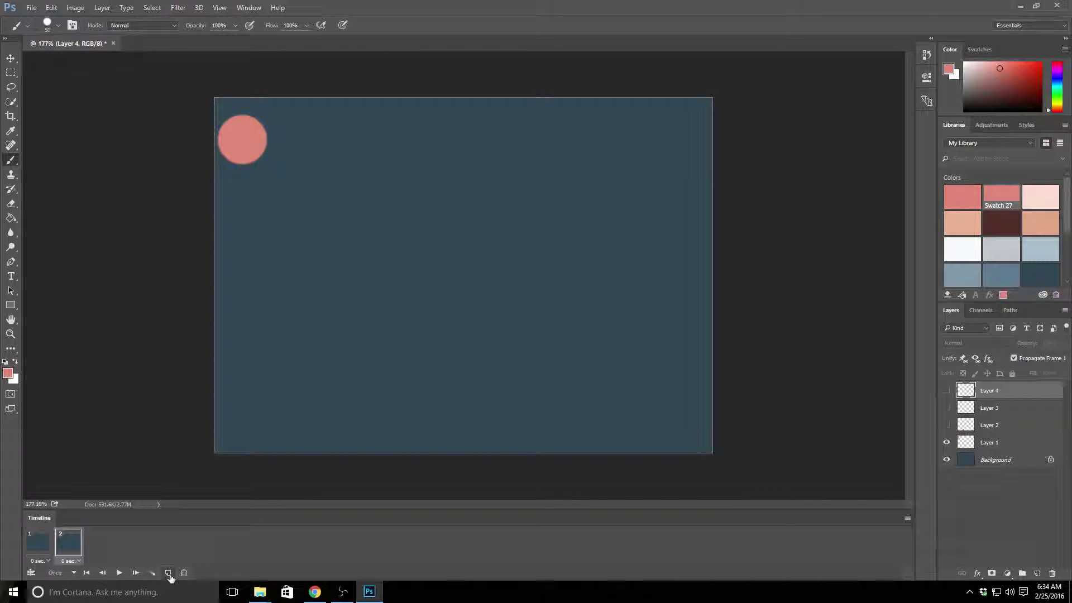
{"action": "left_click", "coordinate": [40, 546]}
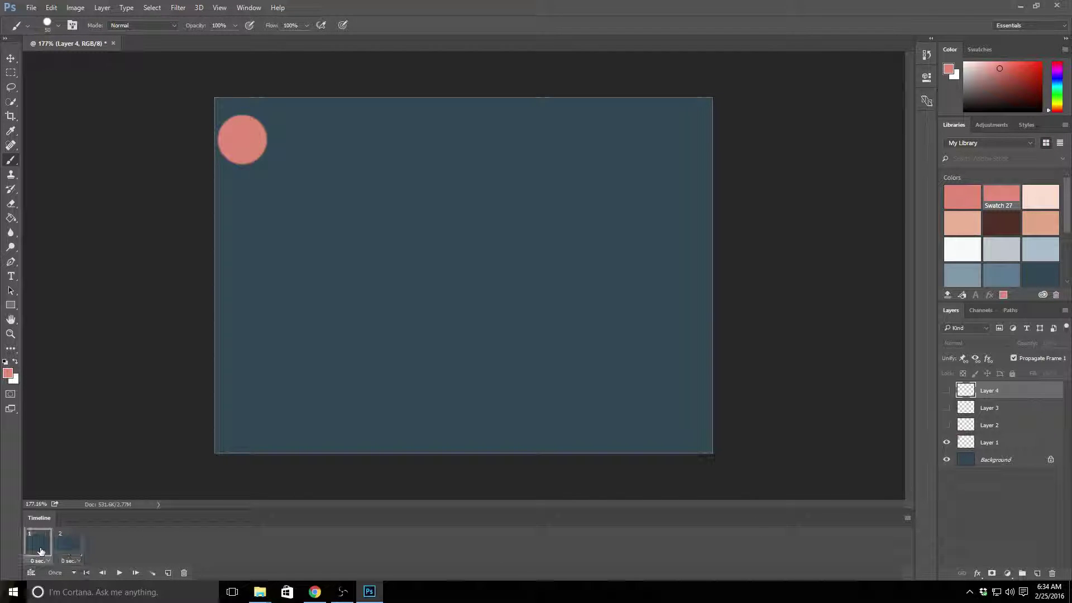
{"action": "left_click", "coordinate": [70, 548]}
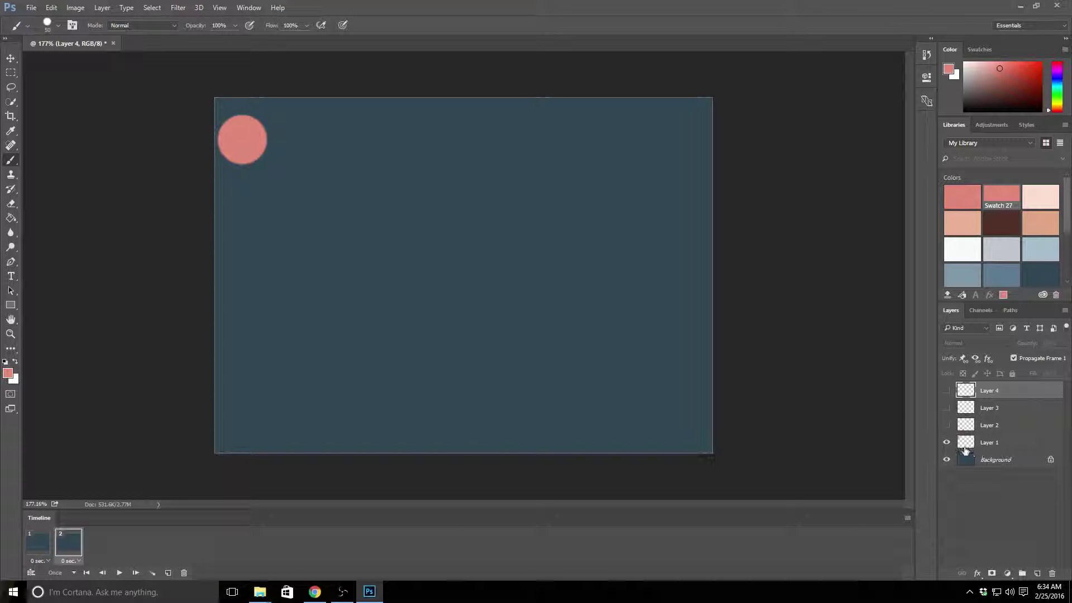
{"action": "left_click", "coordinate": [946, 443]}
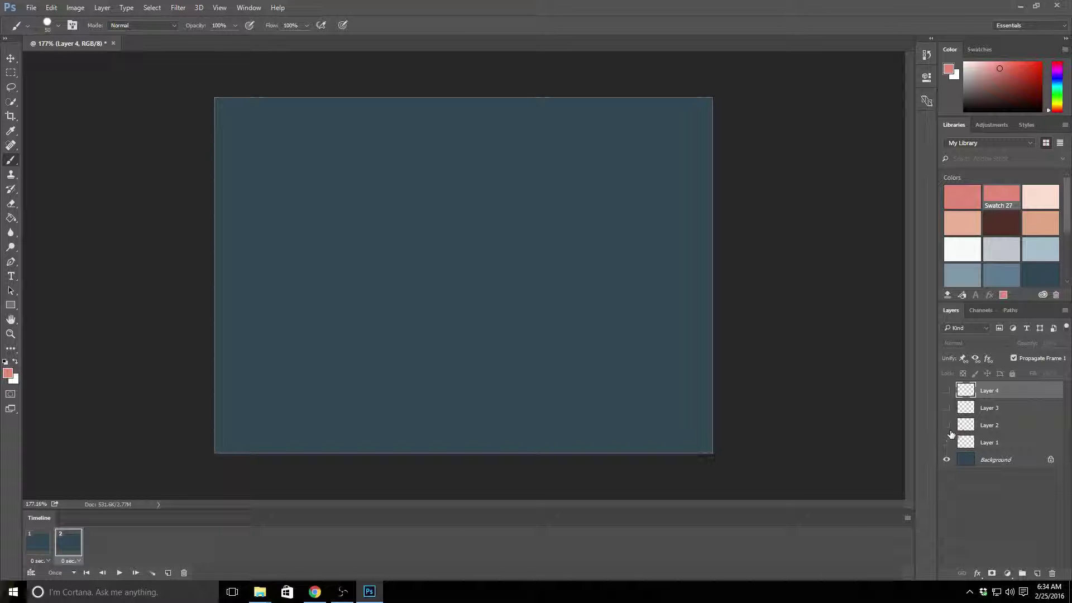
{"action": "left_click", "coordinate": [946, 425]}
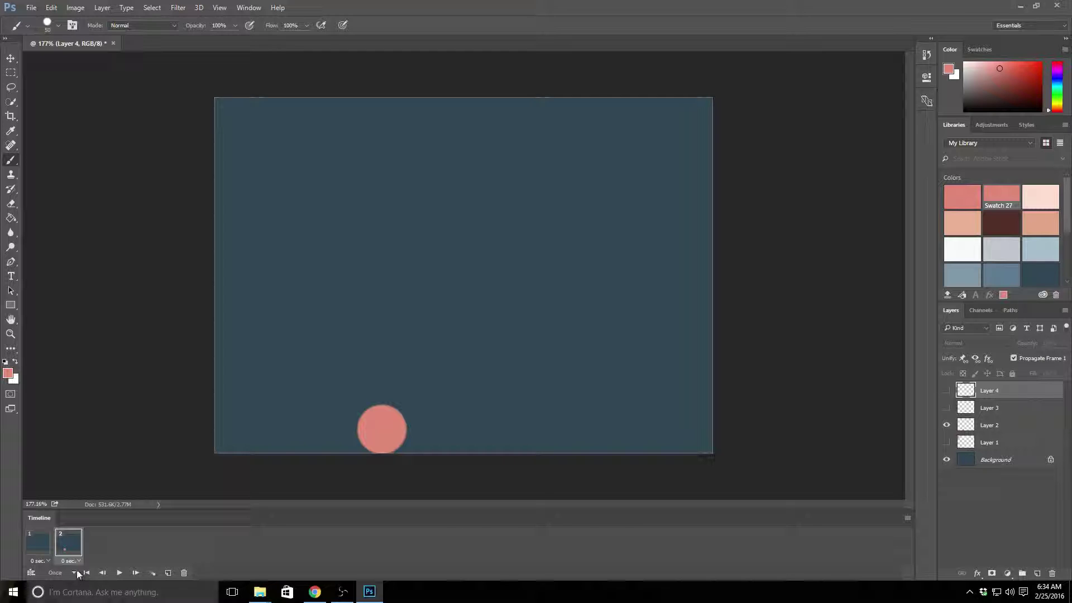
- Alternate between frames 1 and 2 to compare the dot positions, and play the animation
{"action": "left_click", "coordinate": [35, 549]}
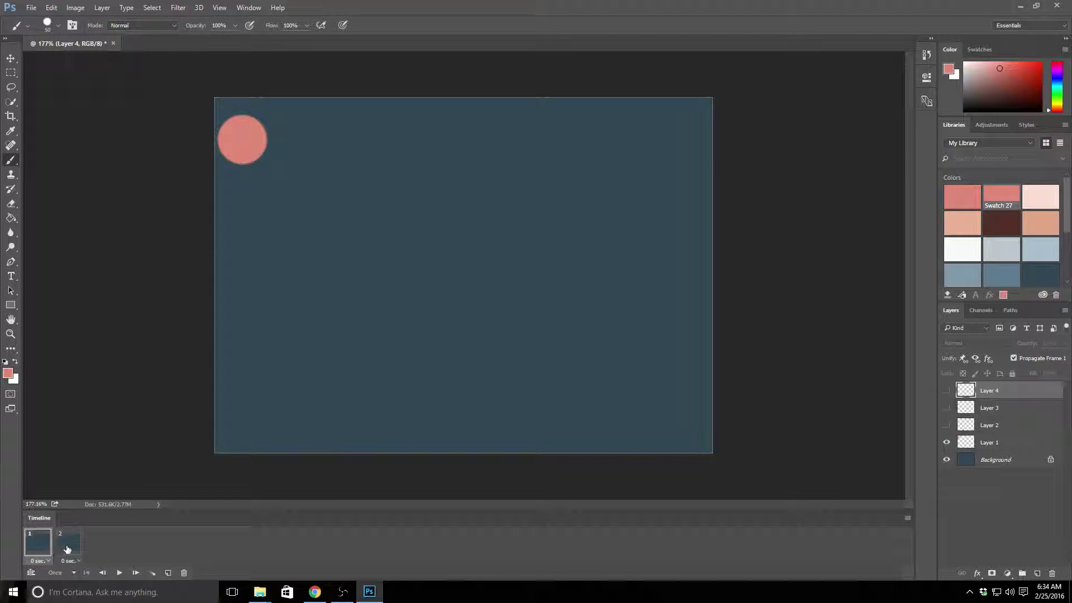
{"action": "left_click", "coordinate": [67, 549]}
{"action": "left_click", "coordinate": [36, 549]}
{"action": "left_click", "coordinate": [66, 550]}
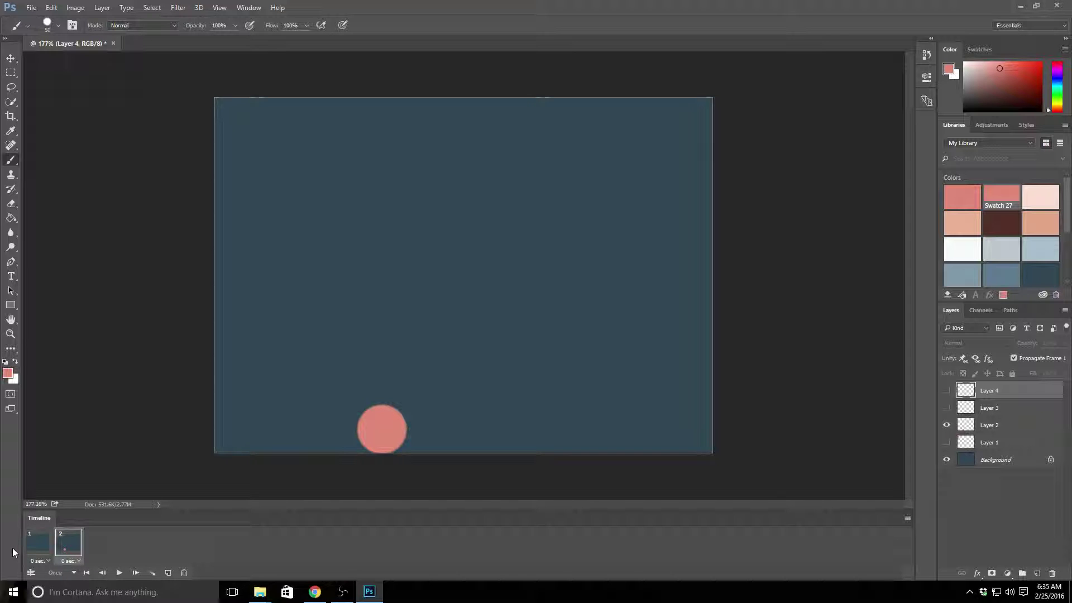
{"action": "left_click", "coordinate": [36, 548]}
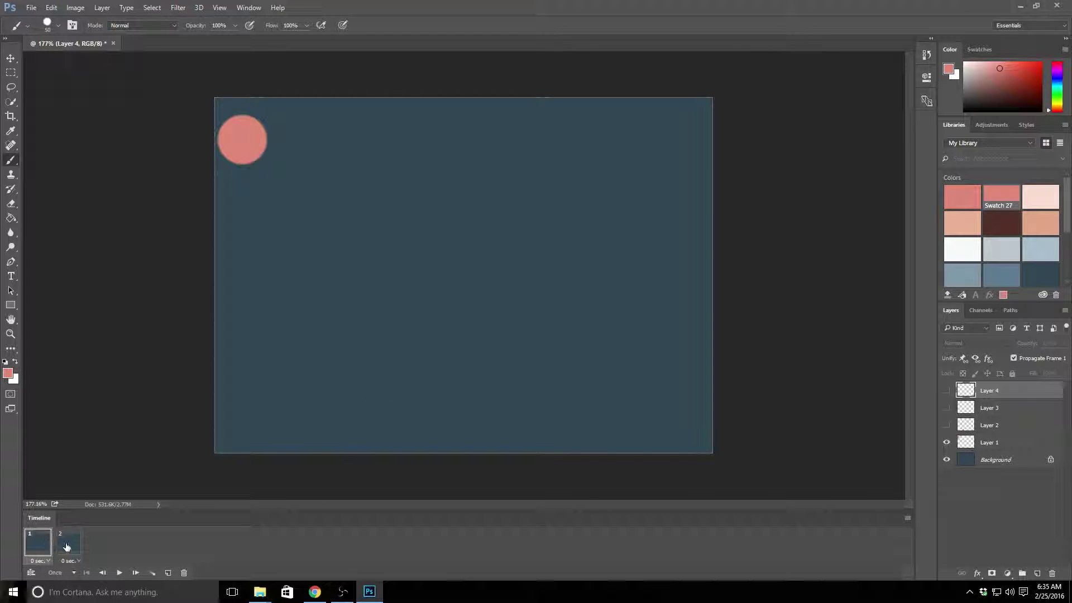
{"action": "left_click", "coordinate": [66, 546]}
{"action": "left_click", "coordinate": [46, 549]}
{"action": "left_click", "coordinate": [64, 547]}
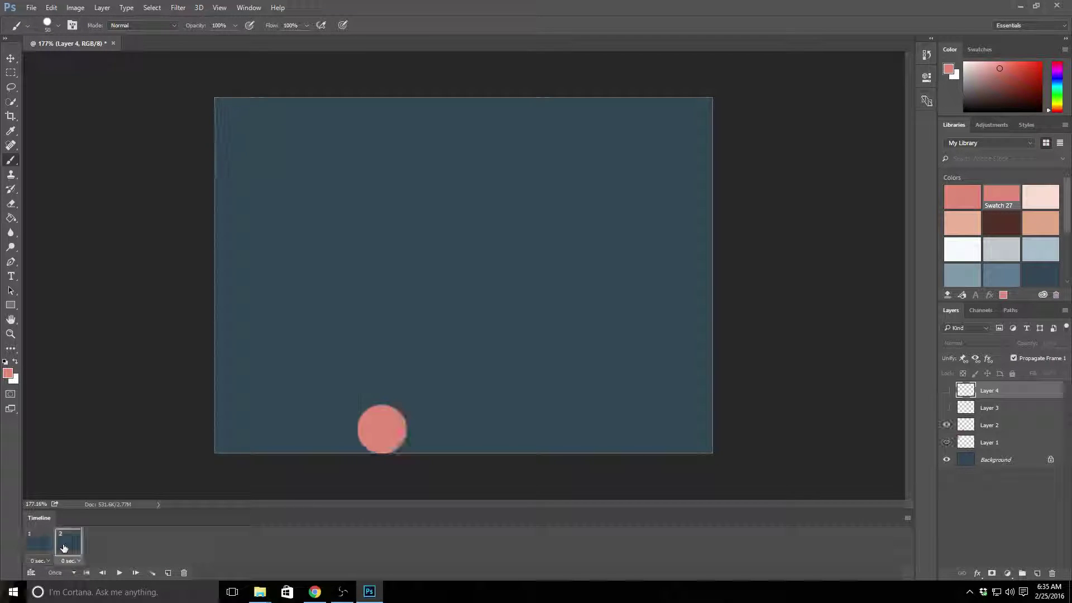
{"action": "left_click", "coordinate": [37, 548]}
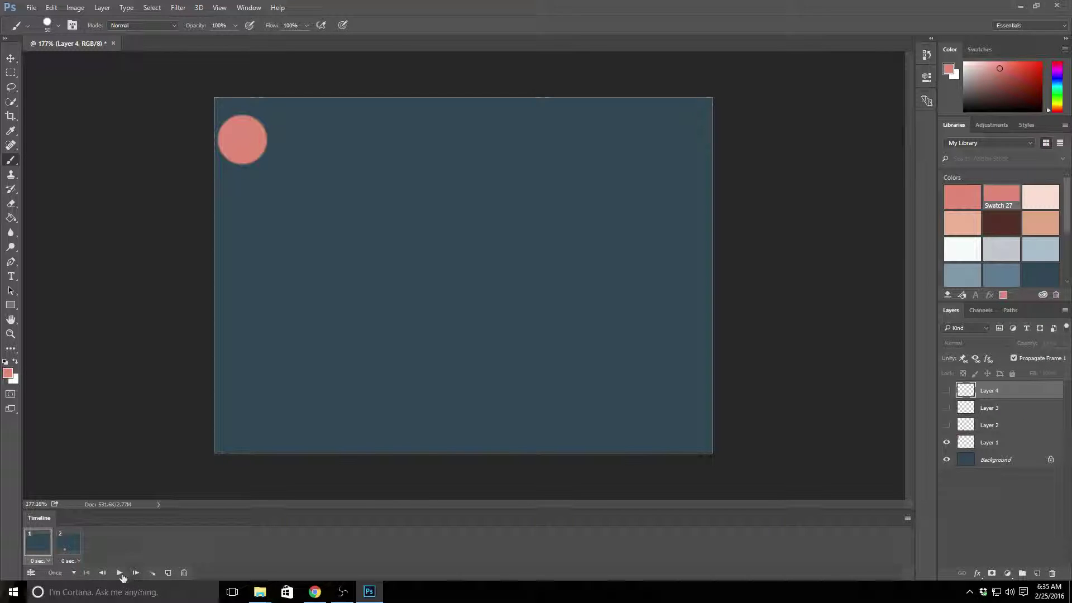
{"action": "left_click", "coordinate": [119, 573]}
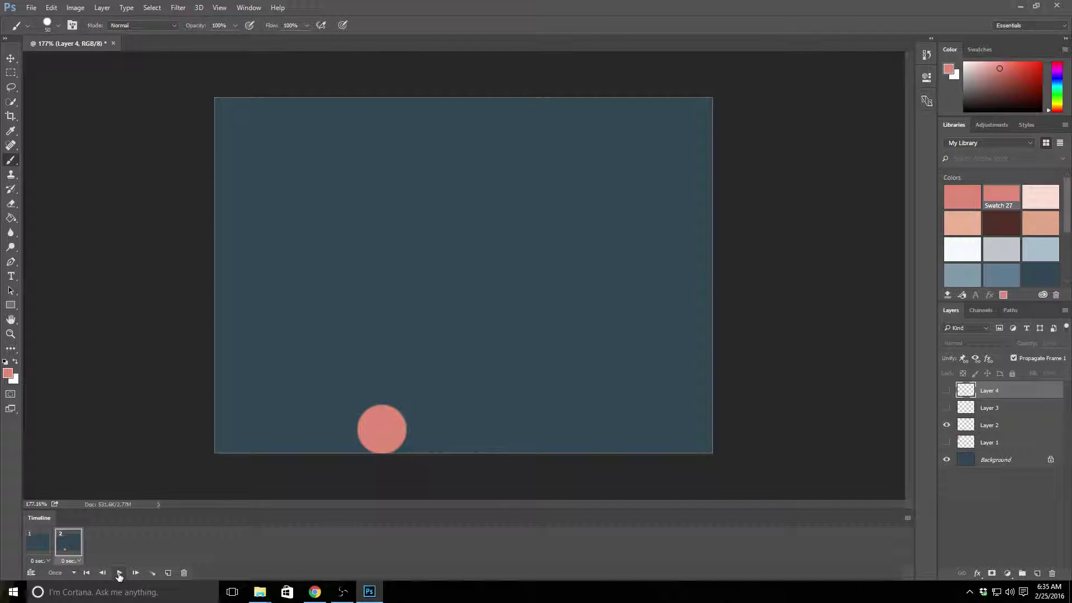
{"action": "left_click", "coordinate": [119, 574]}
- Set the animation's looping to 3 times and play it
{"action": "left_click", "coordinate": [69, 574]}
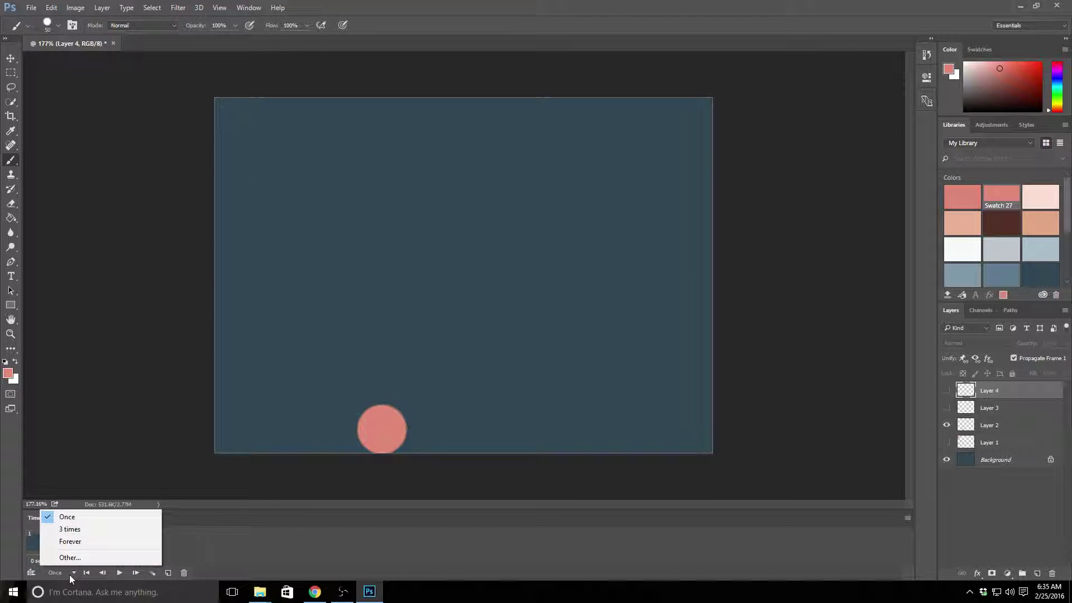
{"action": "left_click", "coordinate": [70, 529]}
{"action": "left_click", "coordinate": [119, 575]}
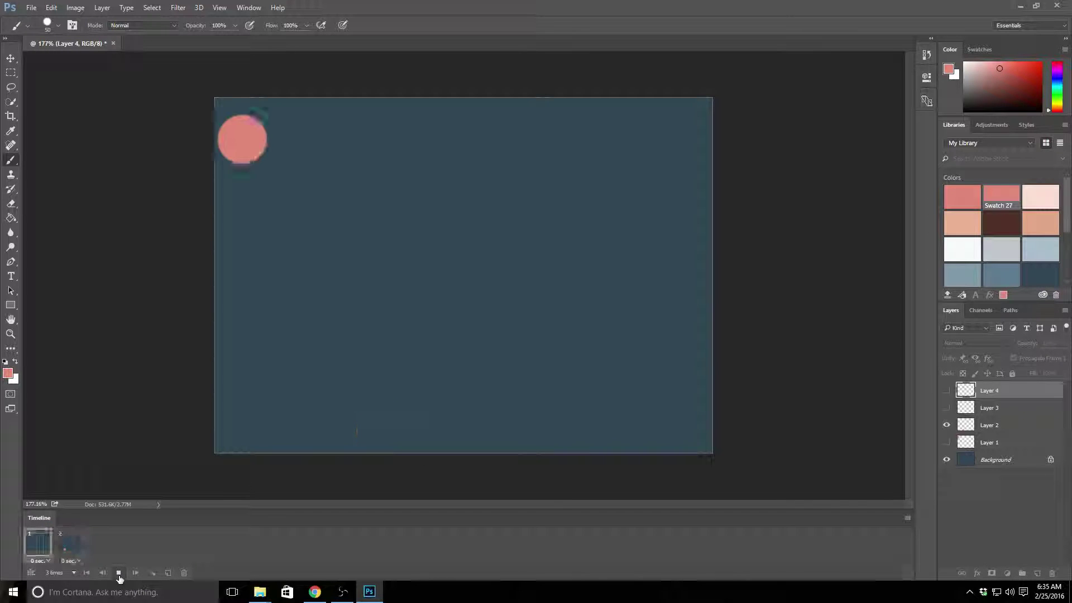
- Set the animation's looping to Forever, play it and stop it
{"action": "left_click", "coordinate": [72, 573]}
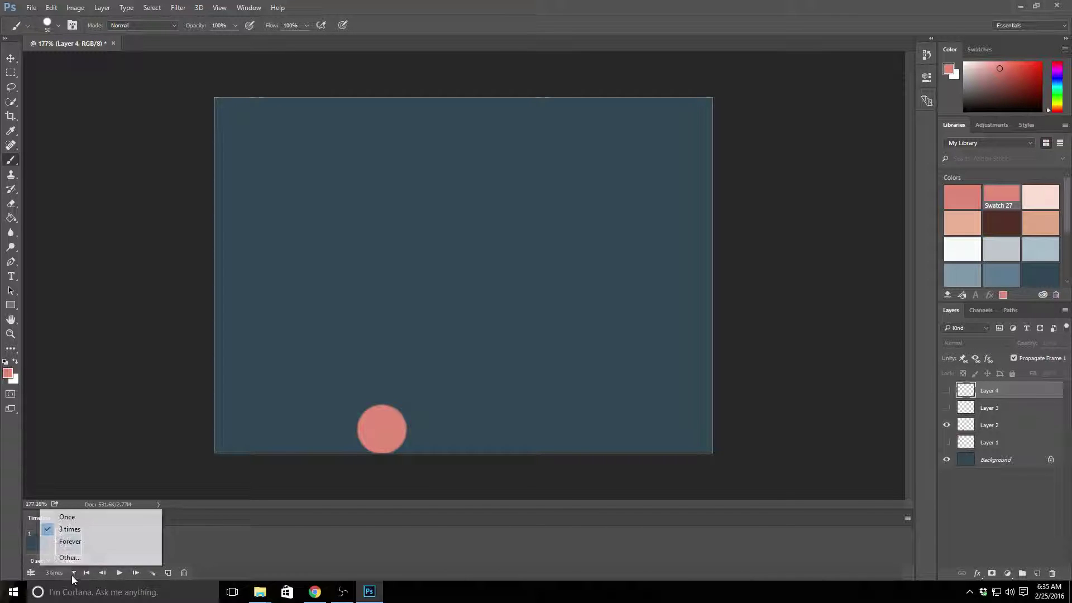
{"action": "left_click", "coordinate": [77, 542]}
{"action": "left_click", "coordinate": [119, 574]}
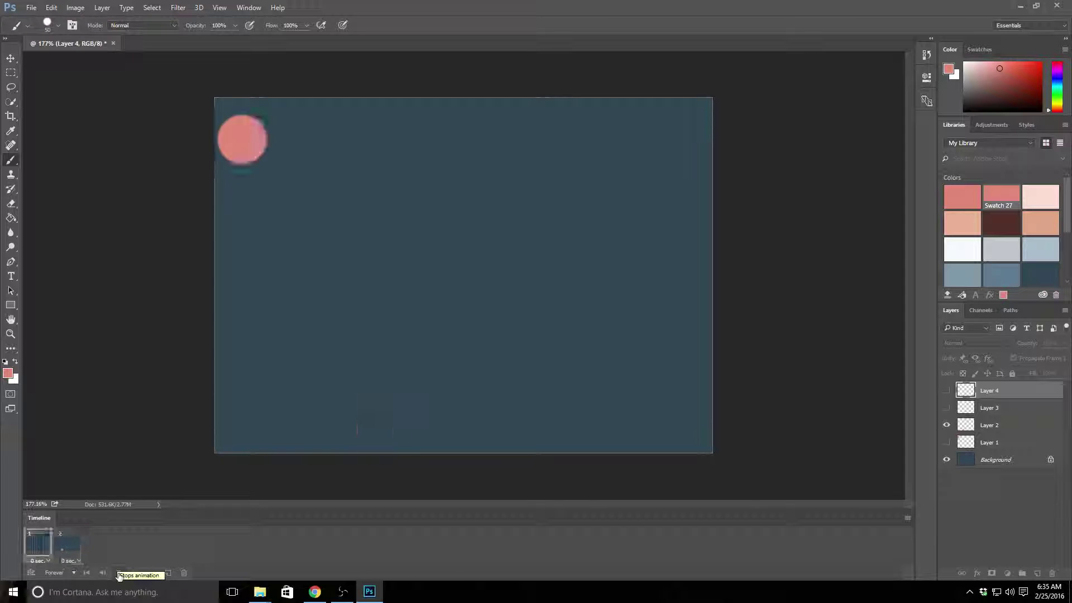
{"action": "left_click", "coordinate": [118, 573]}
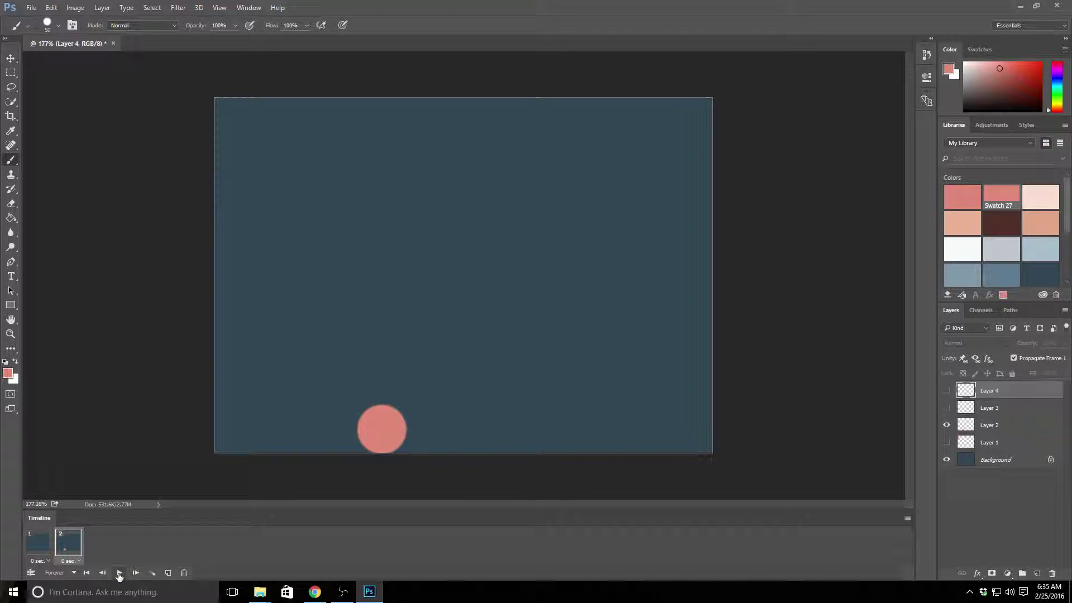
- Set the delay of both frames to 0.2 seconds and play the animation
{"action": "left_click", "coordinate": [42, 548]}
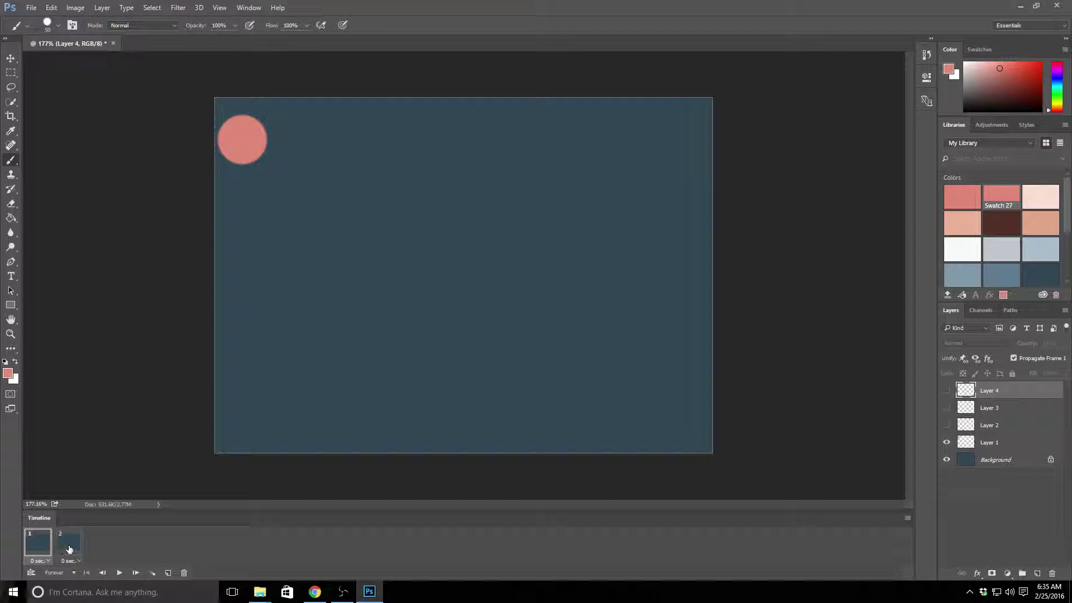
{"action": "left_click", "coordinate": [48, 561]}
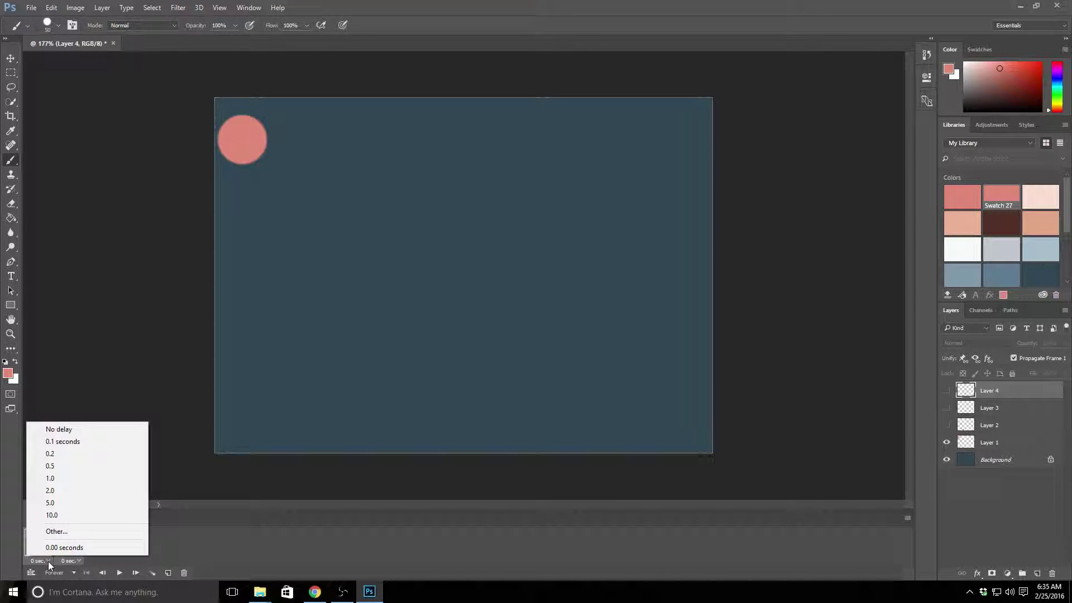
{"action": "left_click", "coordinate": [66, 452]}
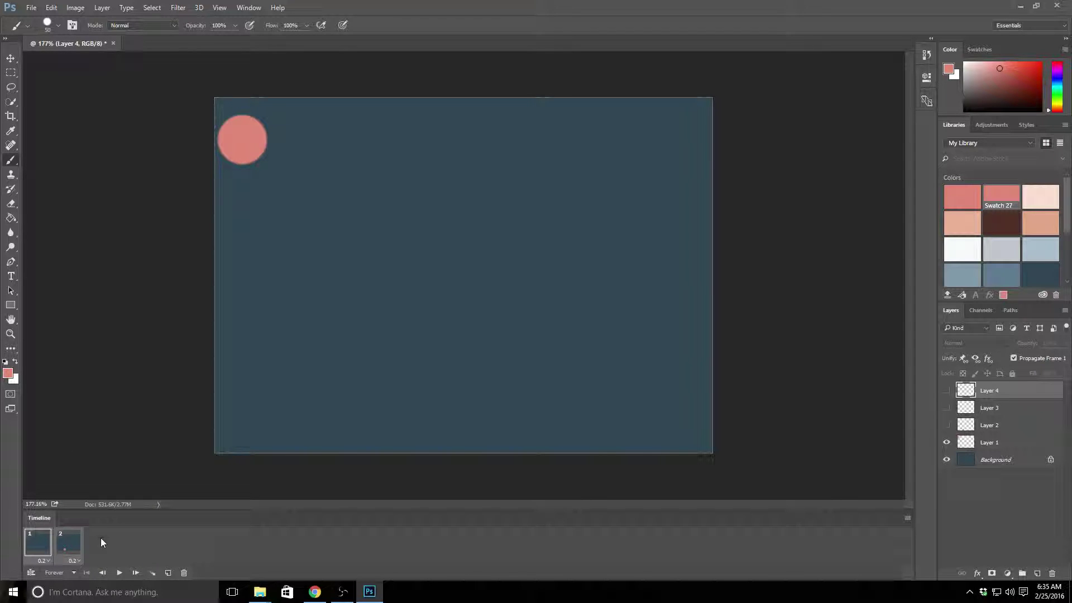
{"action": "left_click", "coordinate": [120, 573]}
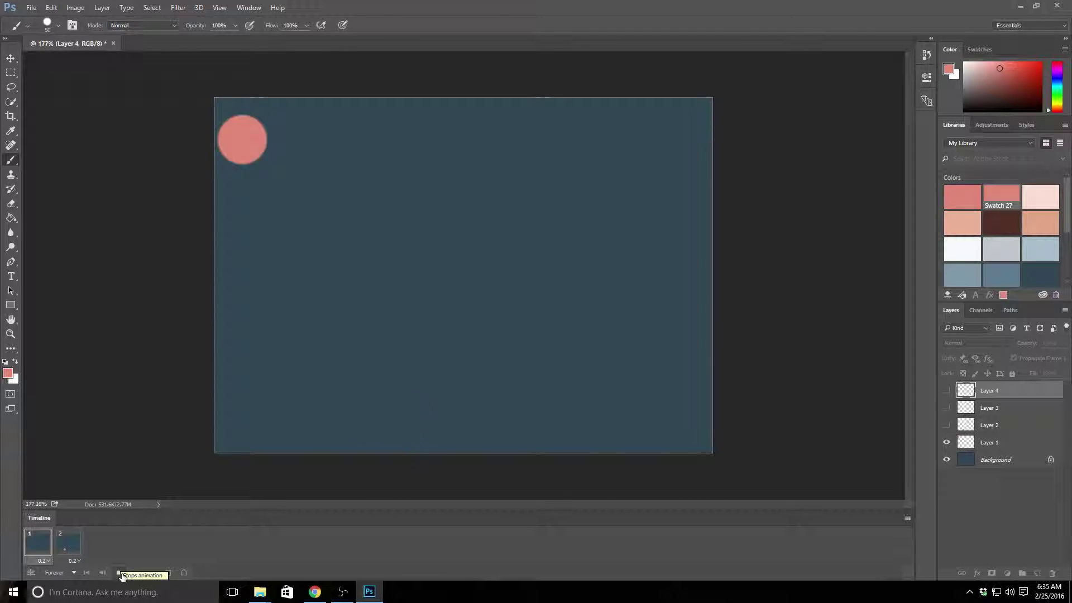
- Stop the animation and duplicate frame 2 twice to add two more frames
{"action": "left_click", "coordinate": [120, 573]}
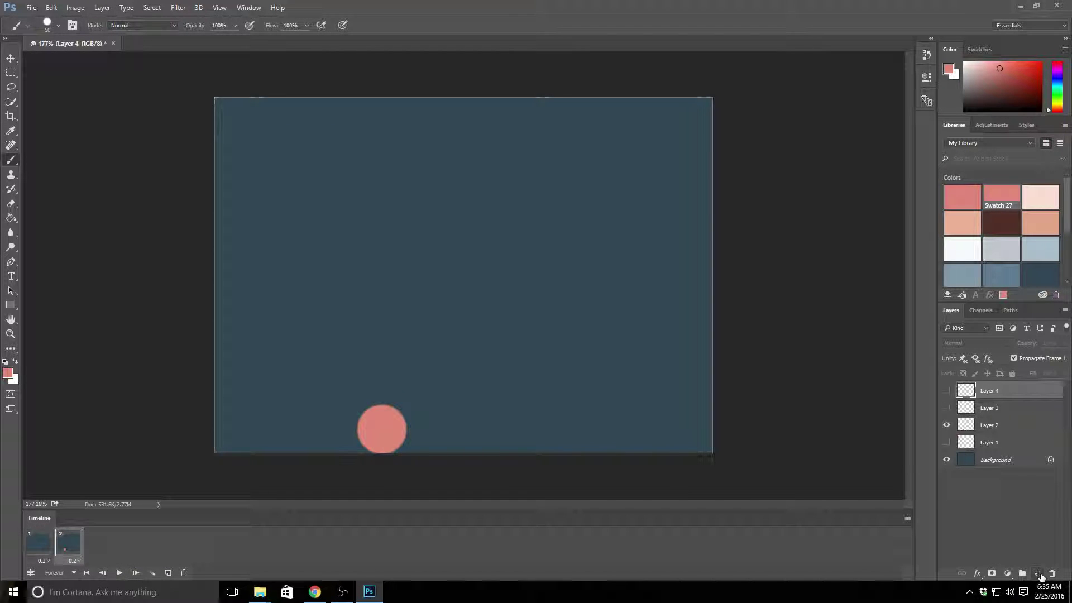
{"action": "left_click", "coordinate": [1039, 576]}
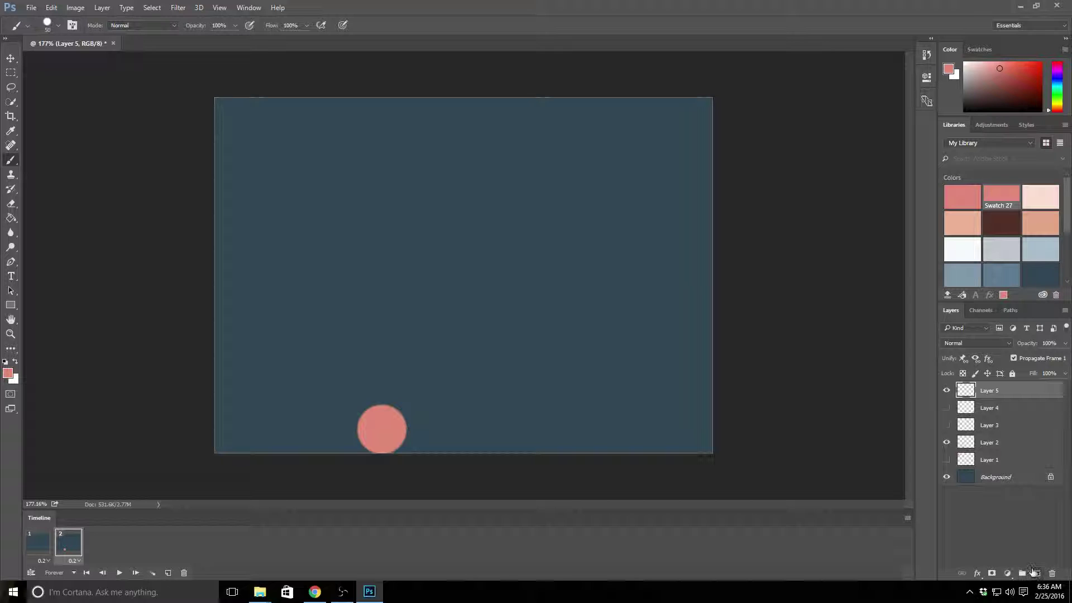
{"action": "key", "text": "ctrl+z"}
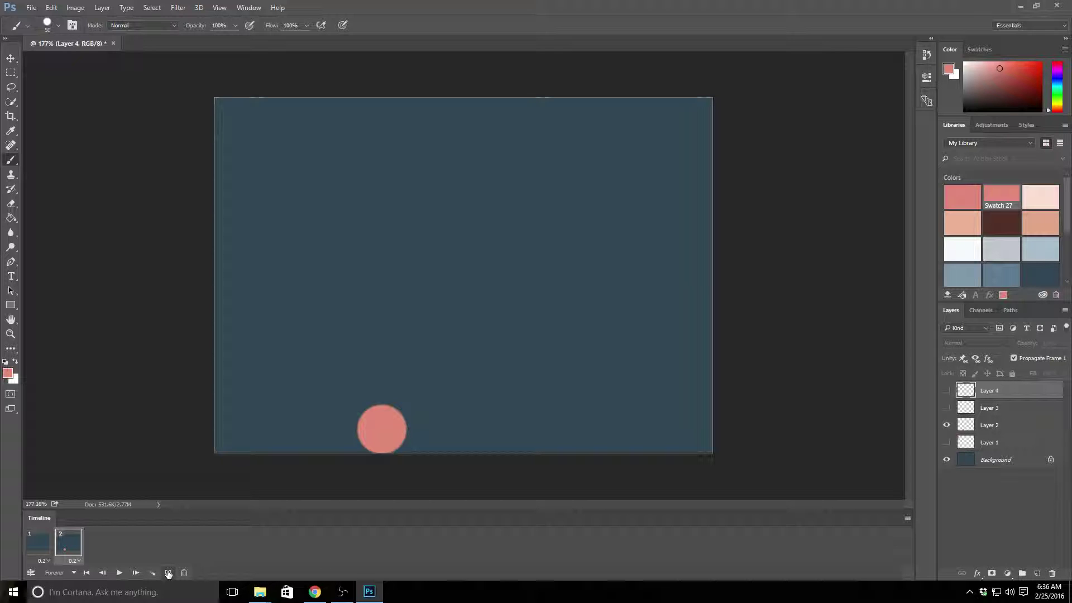
{"action": "left_click", "coordinate": [170, 574]}
{"action": "left_click", "coordinate": [170, 574]}
- Make frame 3 show Layer 3 instead of Layer 2
{"action": "left_click", "coordinate": [100, 548]}
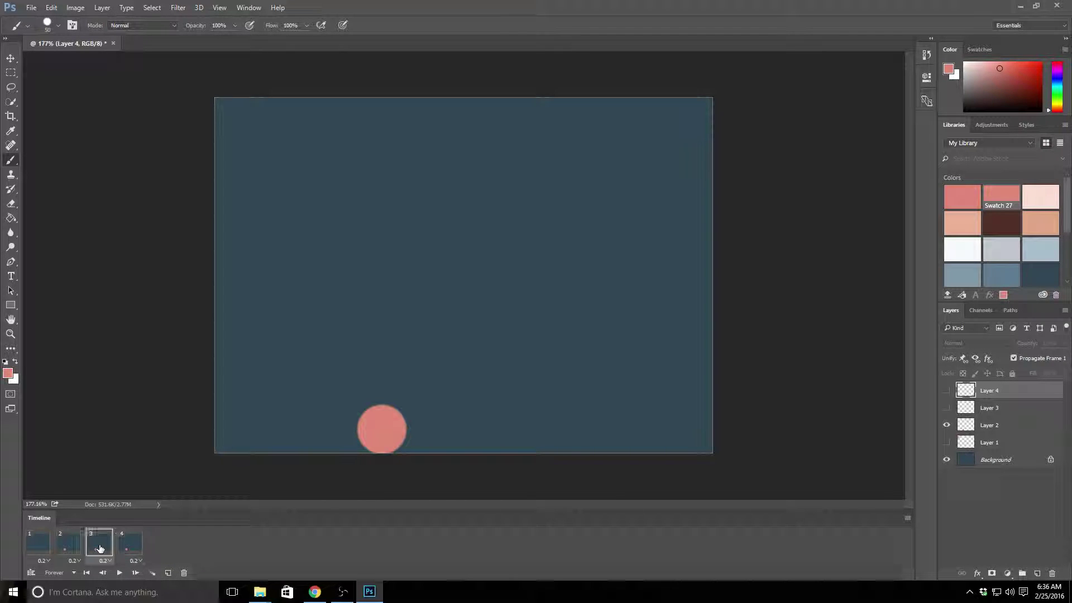
{"action": "left_click", "coordinate": [947, 429]}
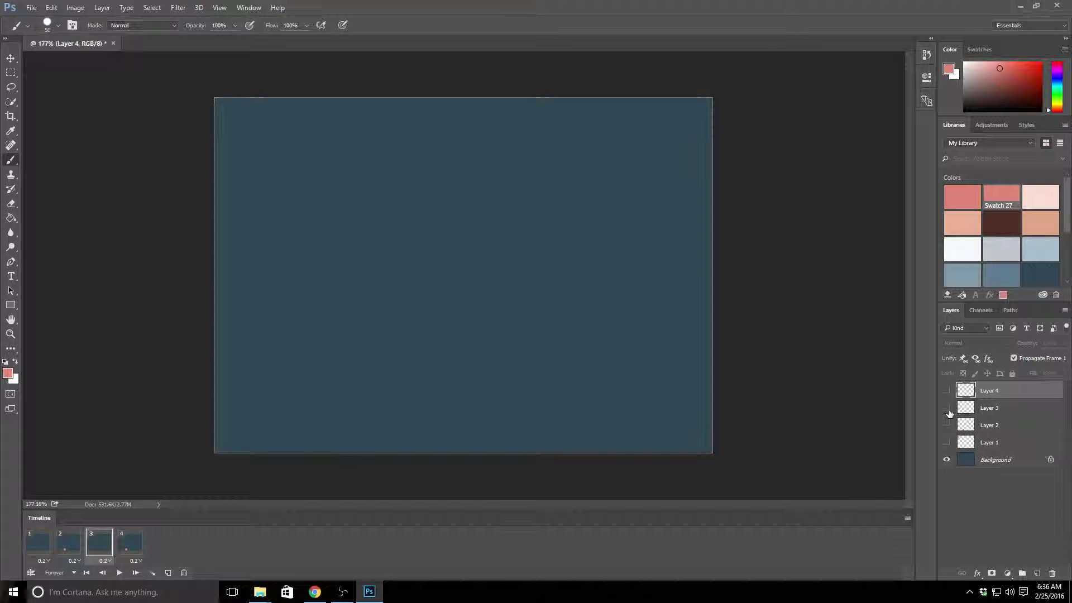
{"action": "left_click", "coordinate": [947, 408]}
- Make frame 4 show Layer 4 instead of Layer 2, and play and stop the four-frame animation
{"action": "left_click", "coordinate": [134, 553]}
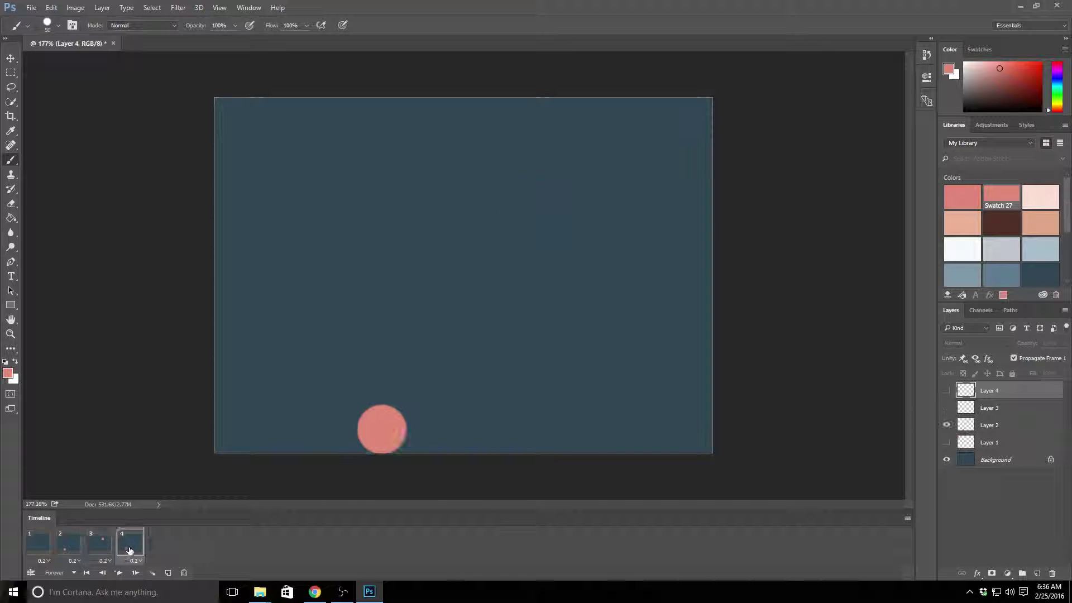
{"action": "left_click", "coordinate": [946, 428]}
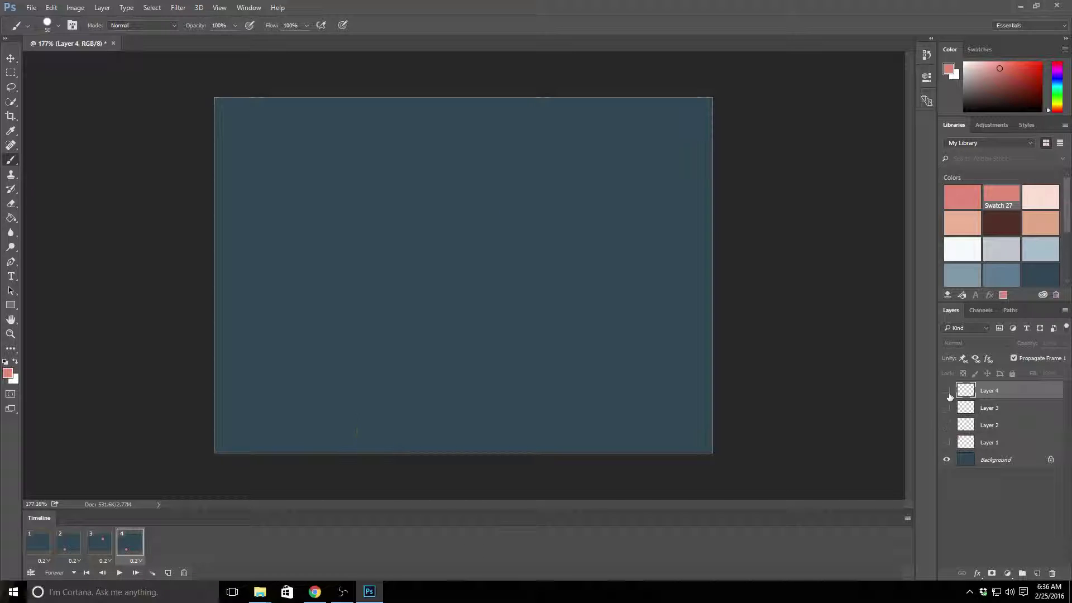
{"action": "left_click", "coordinate": [946, 390]}
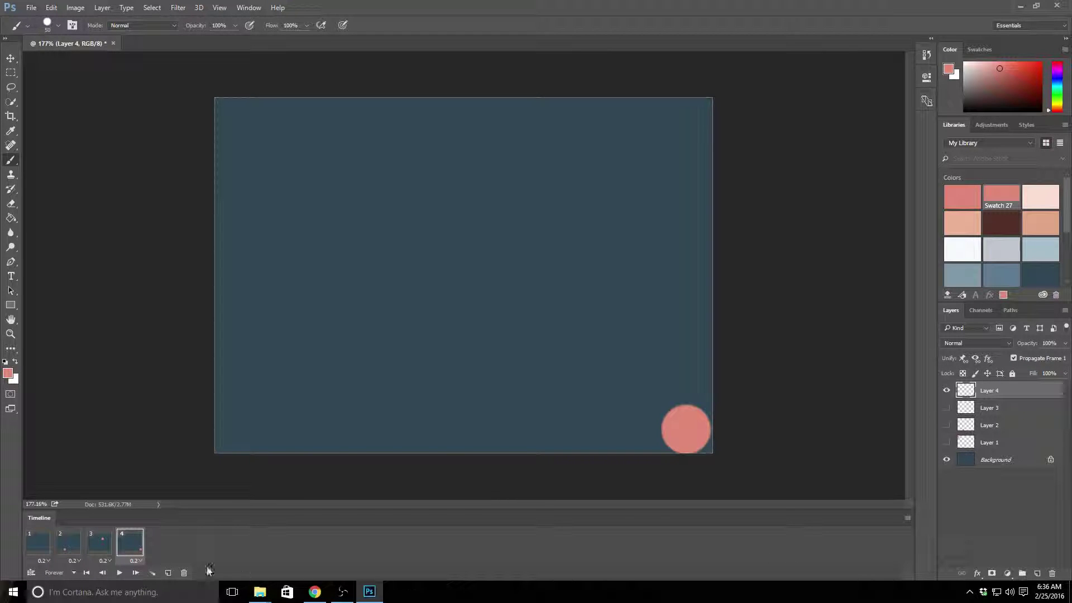
{"action": "left_click", "coordinate": [119, 572]}
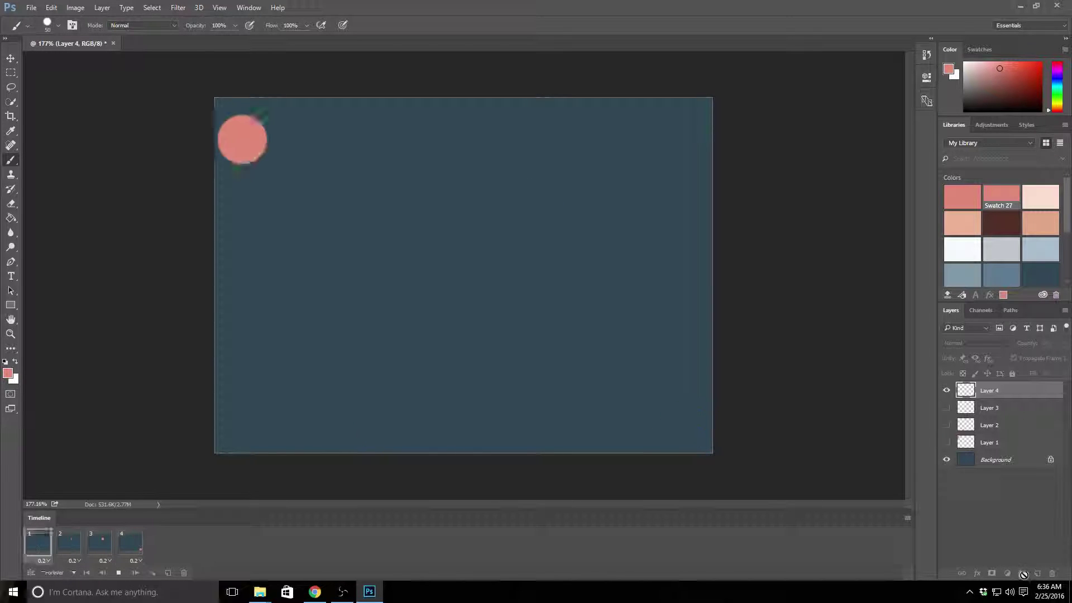
{"action": "left_click", "coordinate": [118, 573]}
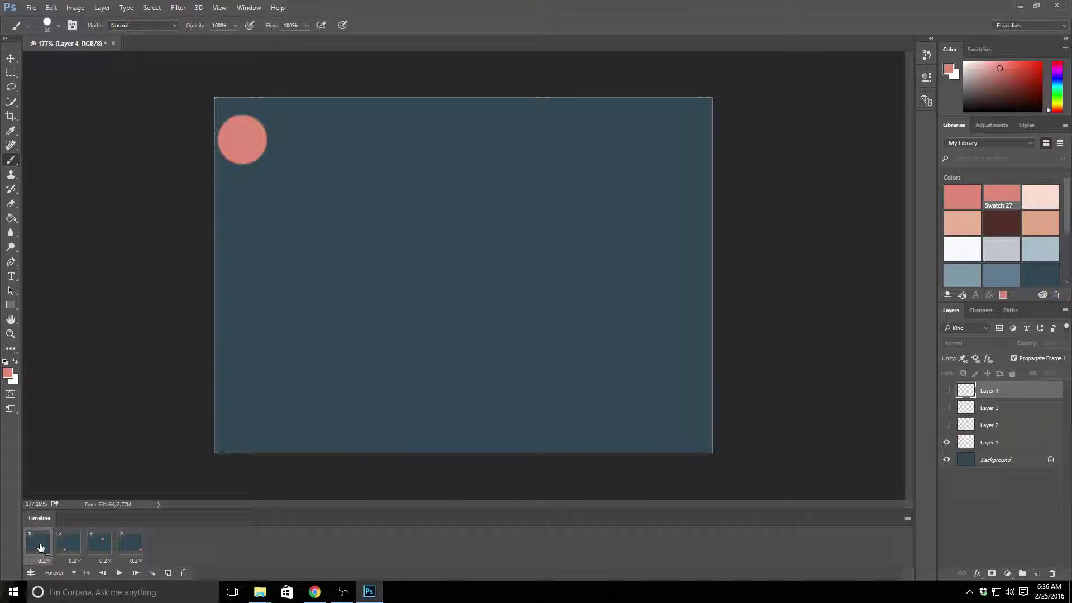
- In a copy of frame 1, replace Layer 1's dot with a coral dot painted slightly lower right on a new layer above Layer 1
{"action": "left_click", "coordinate": [168, 573]}
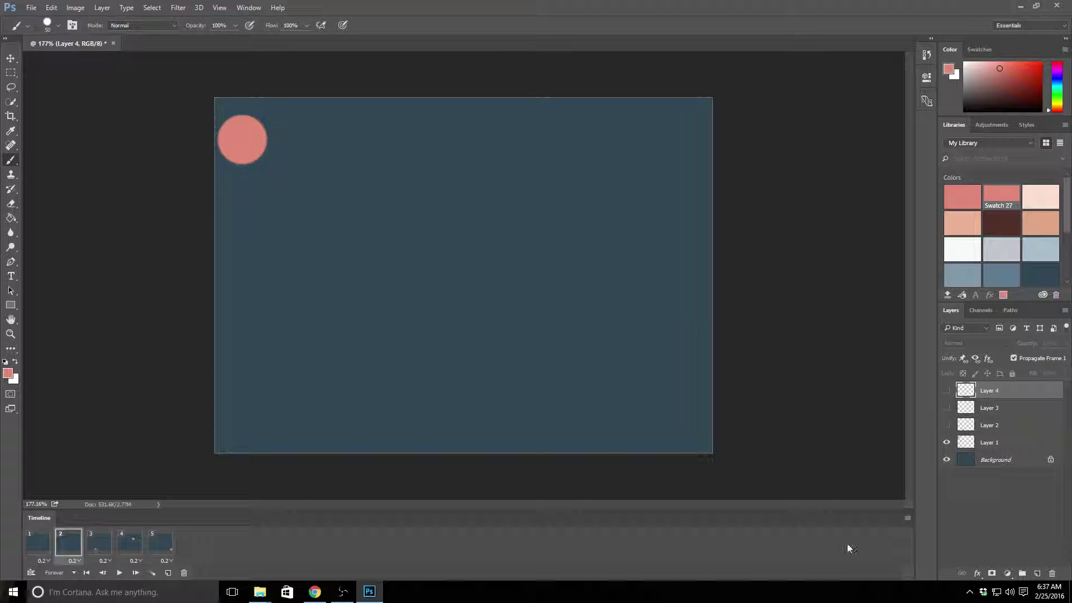
{"action": "left_click", "coordinate": [946, 444]}
{"action": "left_click", "coordinate": [991, 444]}
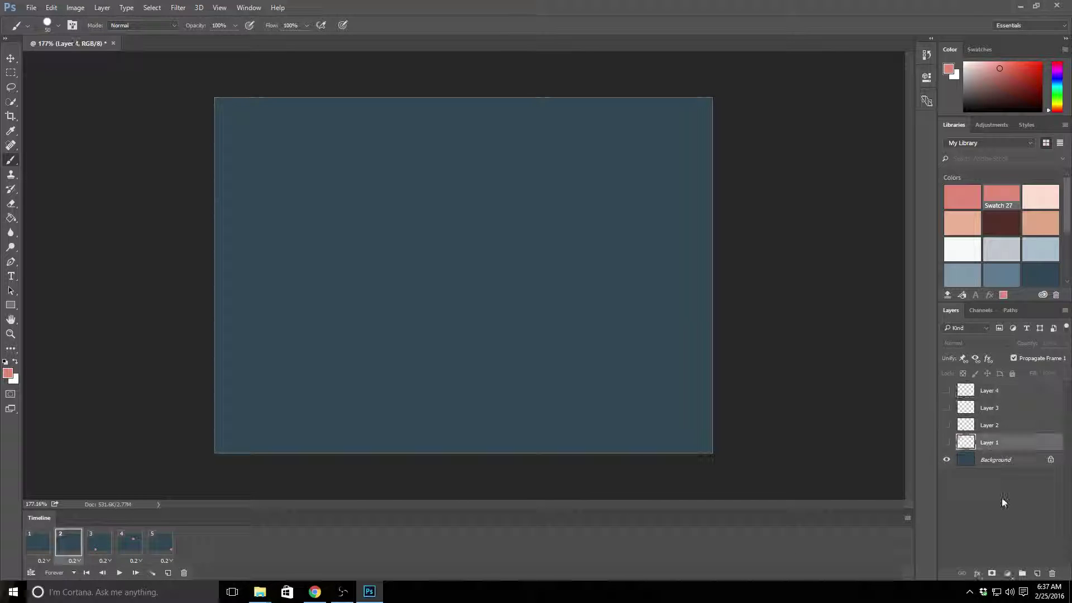
{"action": "left_click", "coordinate": [1037, 574]}
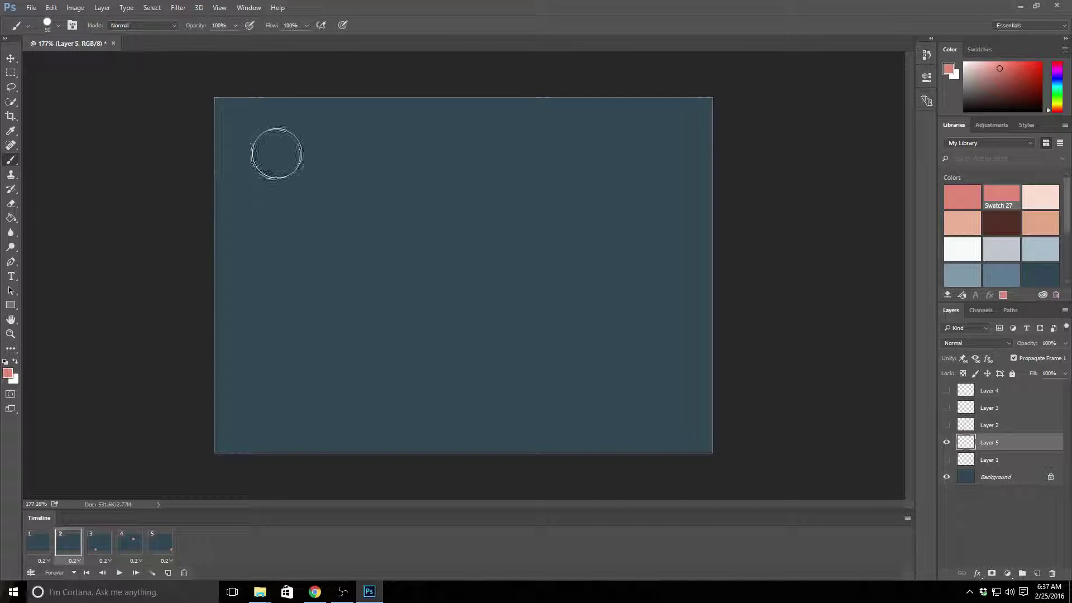
{"action": "left_click", "coordinate": [295, 157]}
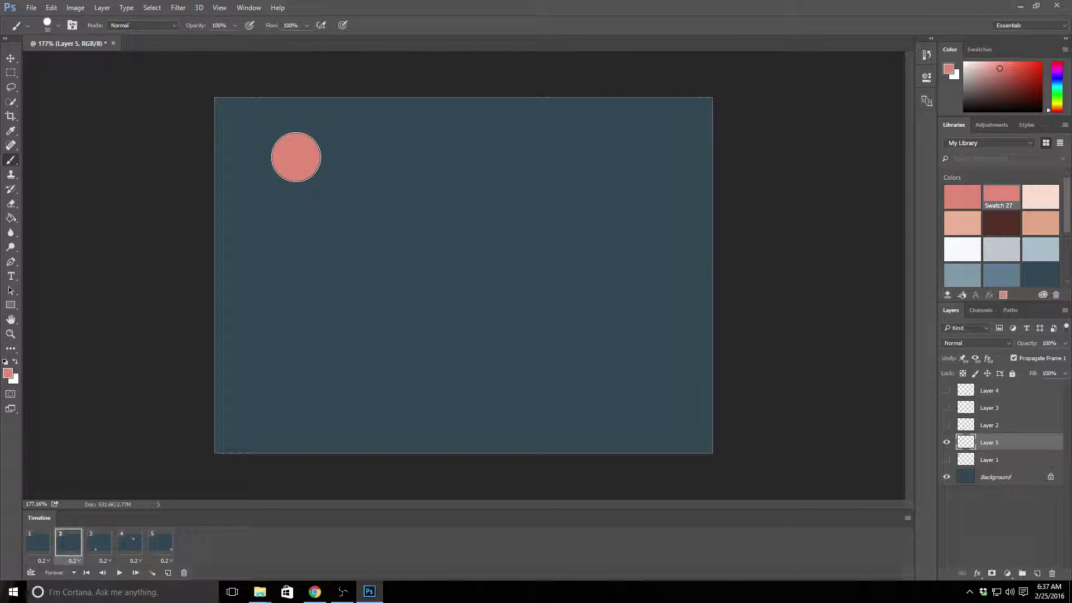
- Make Layer 5 visible in frame 2 and hidden in frame 1, and review the dot positions through frame 4
{"action": "left_click", "coordinate": [39, 547]}
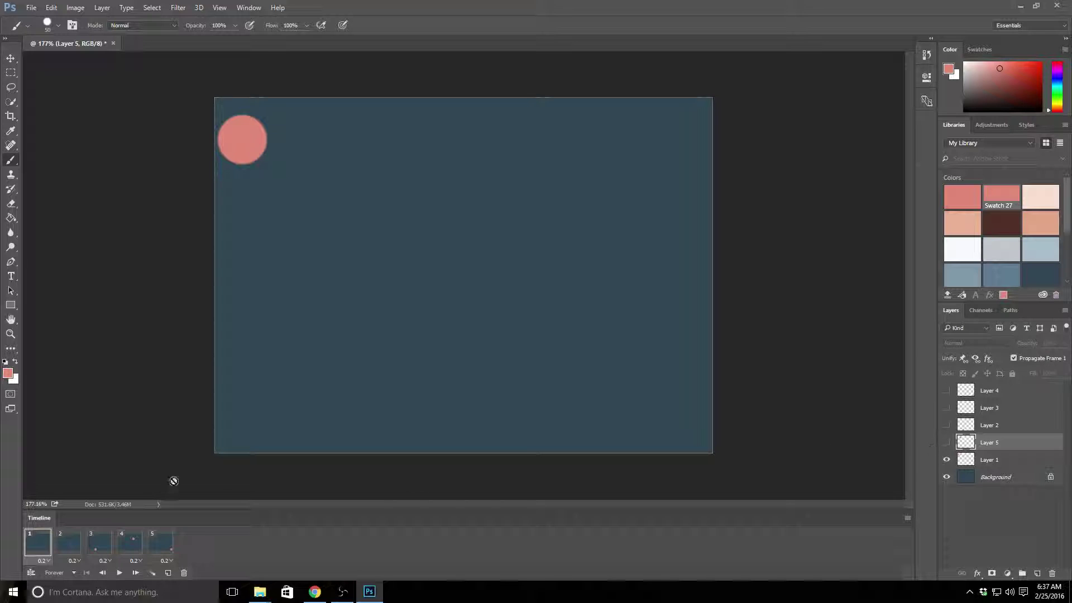
{"action": "left_click", "coordinate": [66, 552]}
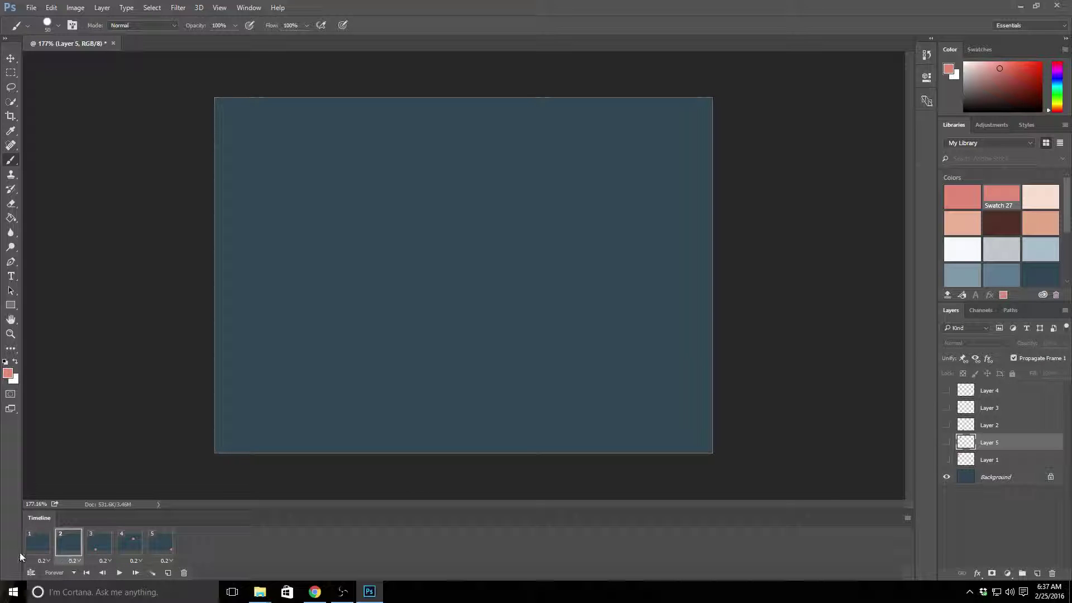
{"action": "left_click", "coordinate": [947, 444]}
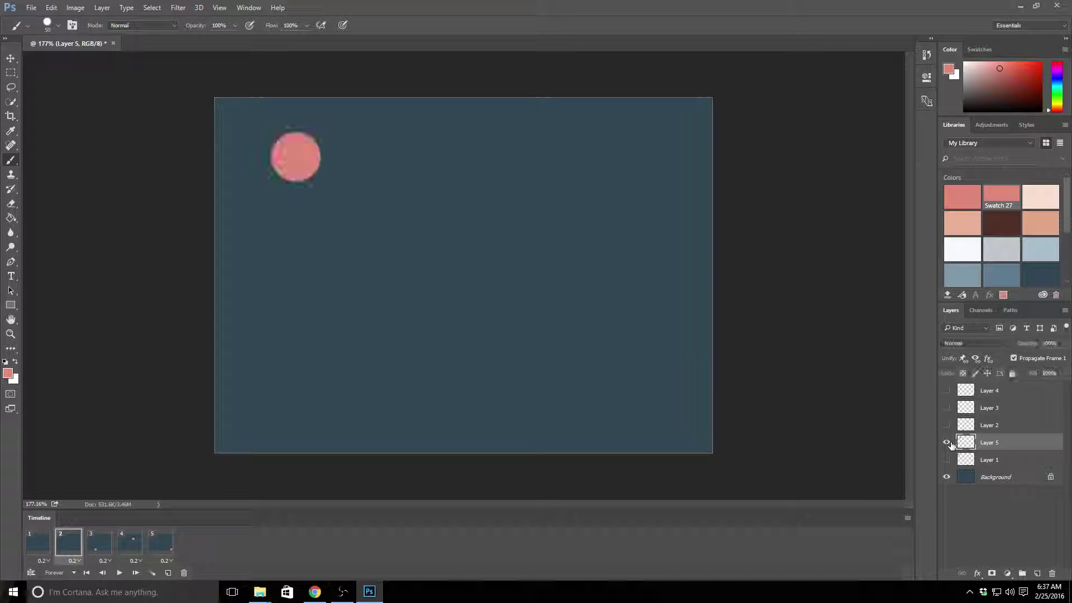
{"action": "left_click", "coordinate": [40, 544]}
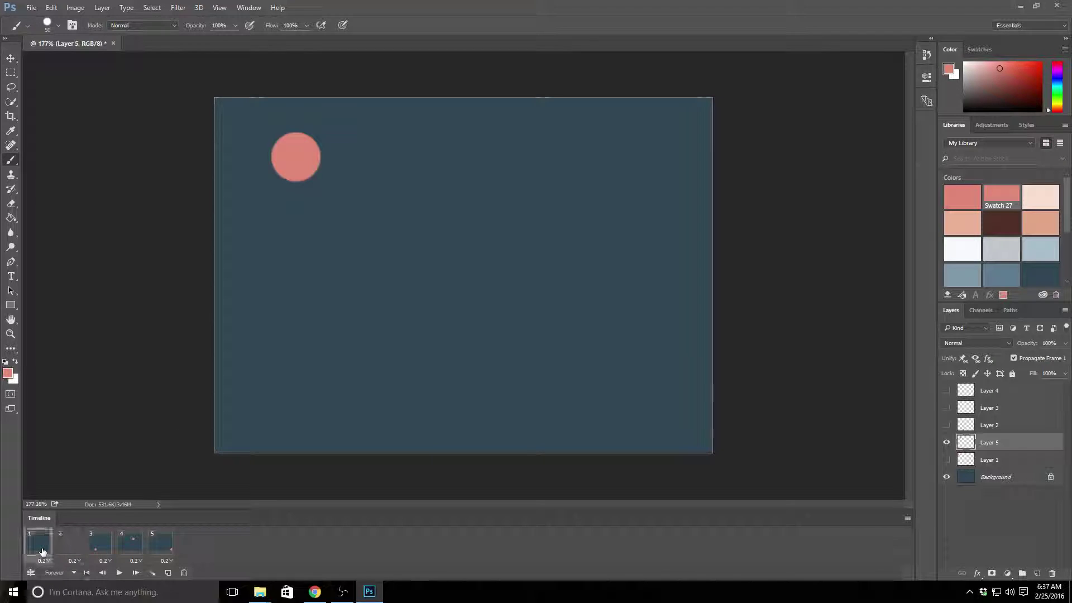
{"action": "left_click", "coordinate": [78, 549]}
{"action": "left_click", "coordinate": [97, 549]}
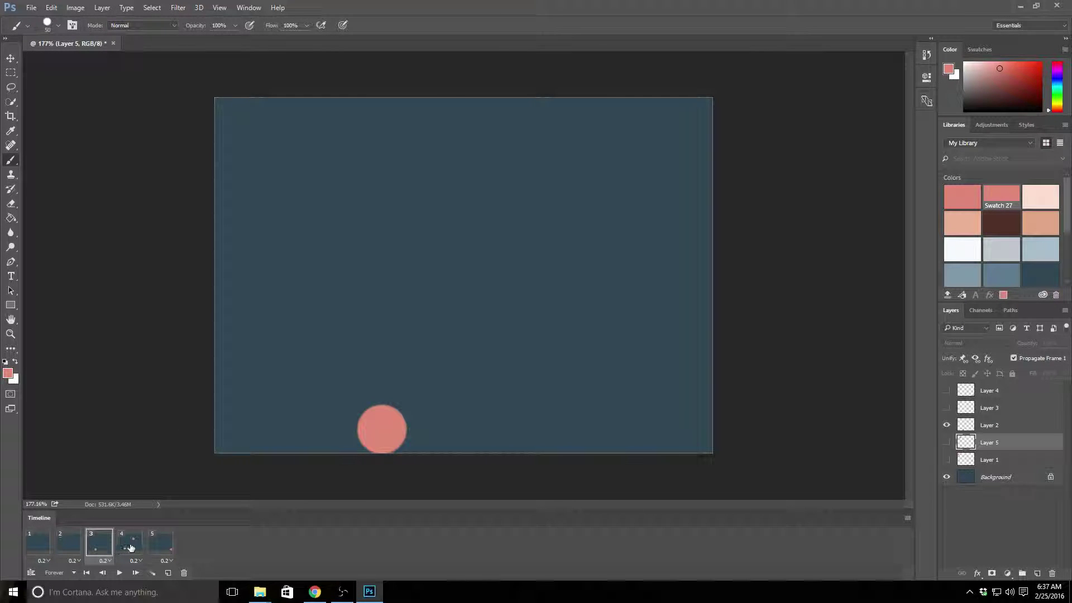
{"action": "left_click", "coordinate": [130, 547]}
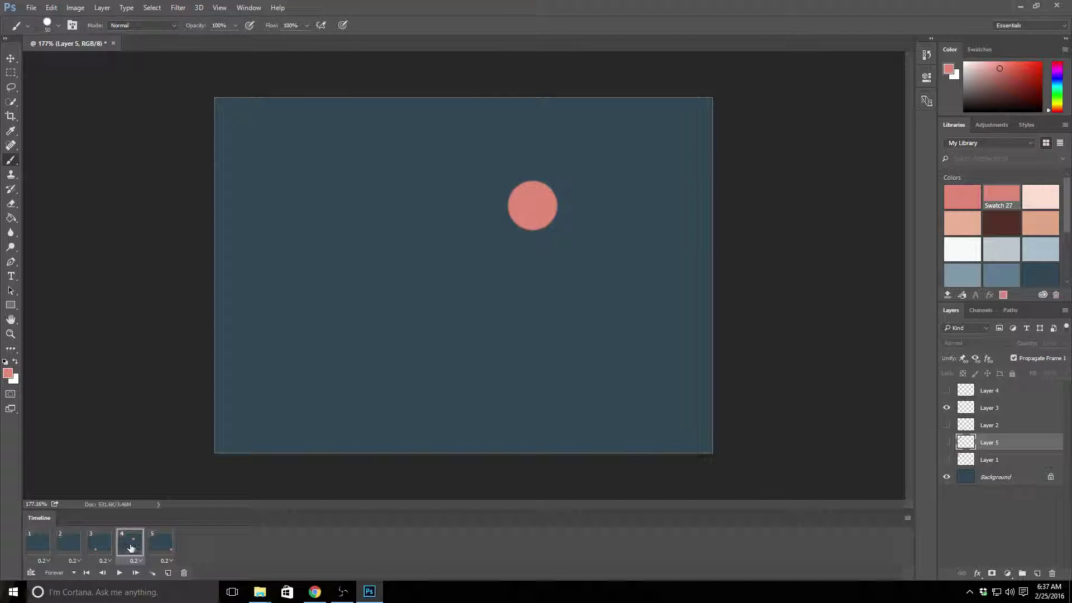
- Duplicate frame 3, hide Layer 2 in the copy, and add a new layer above Layer 2
{"action": "left_click", "coordinate": [104, 550]}
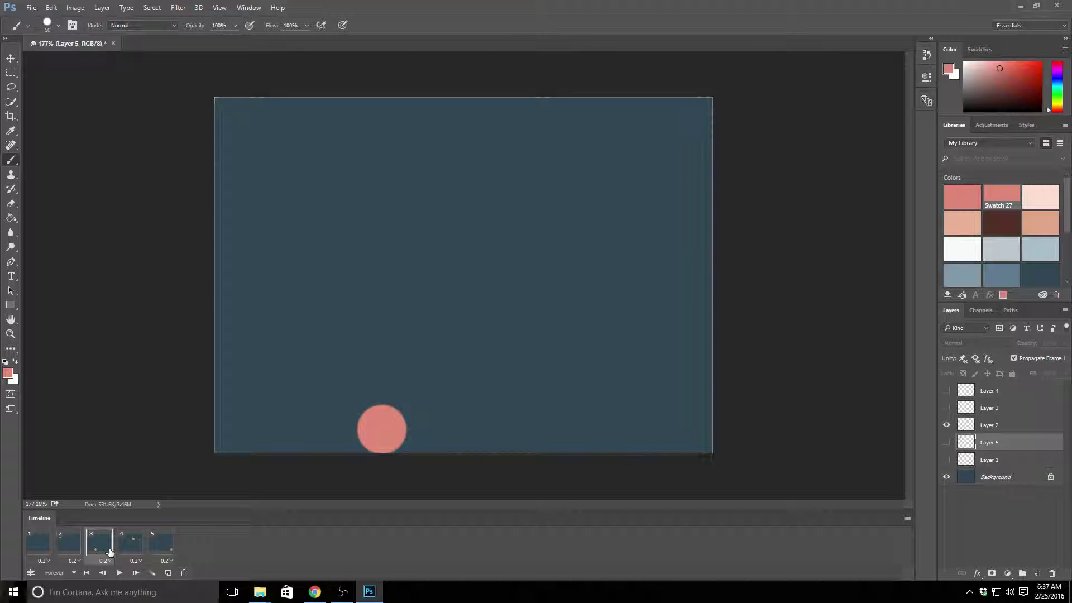
{"action": "left_click", "coordinate": [167, 573]}
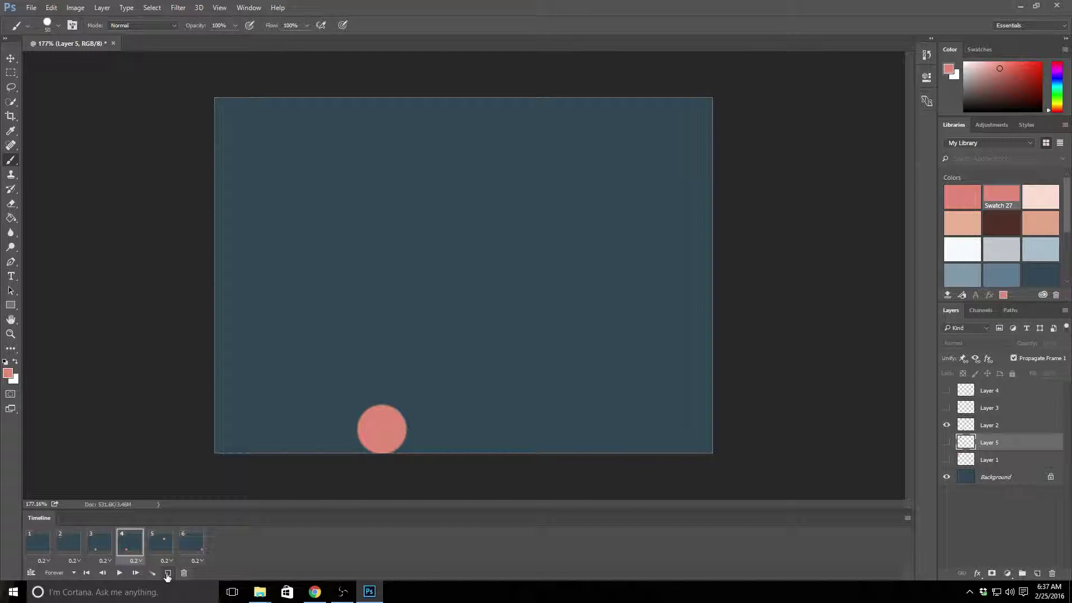
{"action": "left_click", "coordinate": [947, 427]}
{"action": "left_click", "coordinate": [983, 426]}
{"action": "left_click", "coordinate": [1030, 573]}
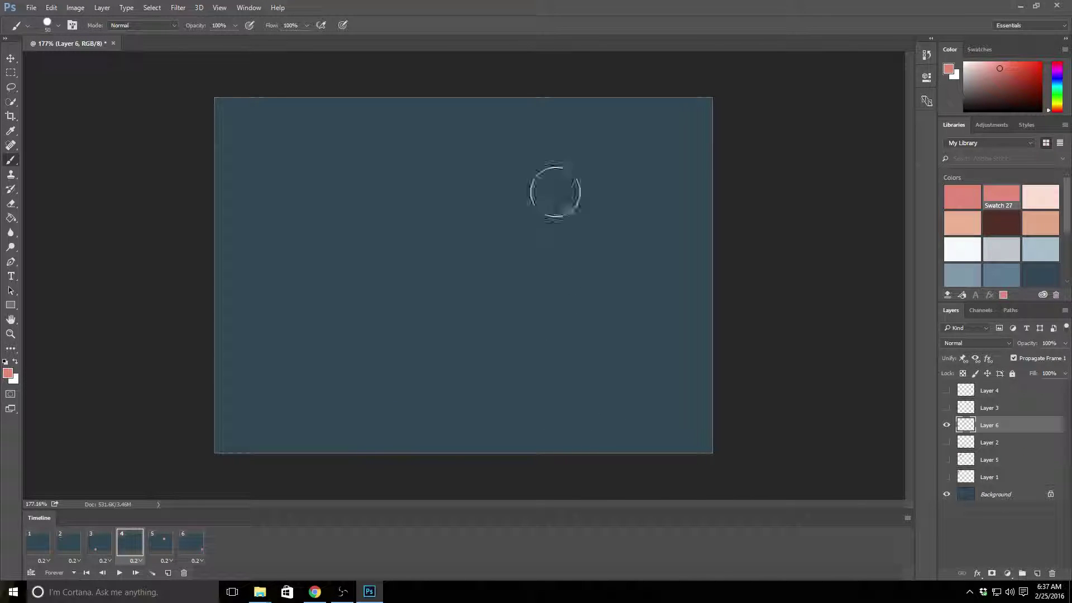
- Show Layer 3 briefly as a position reference, and paint a coral dot near the canvas center on Layer 6
{"action": "left_click", "coordinate": [947, 408]}
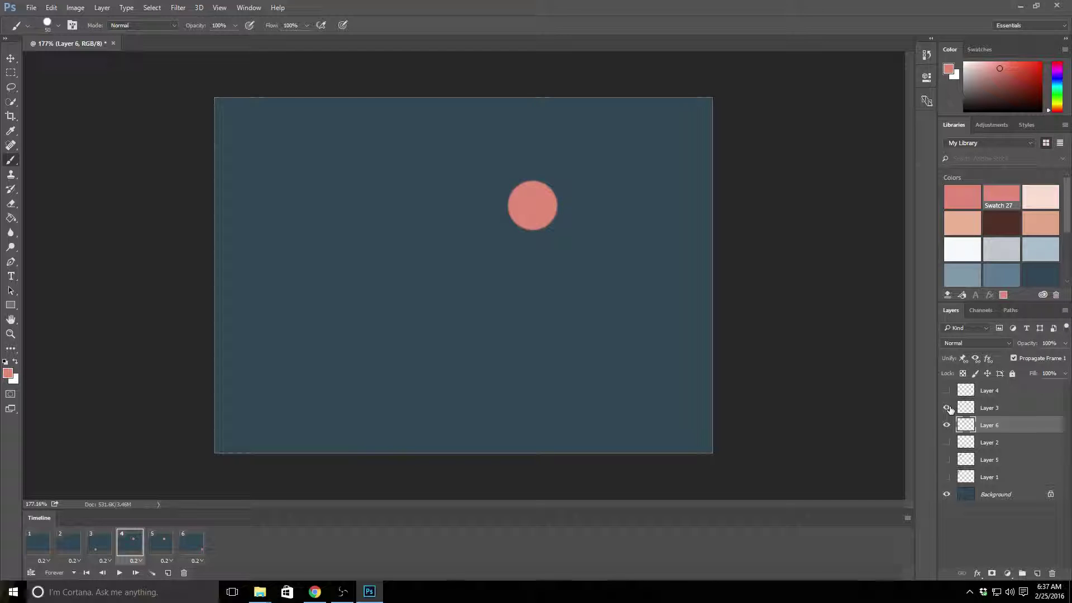
{"action": "left_click", "coordinate": [947, 408]}
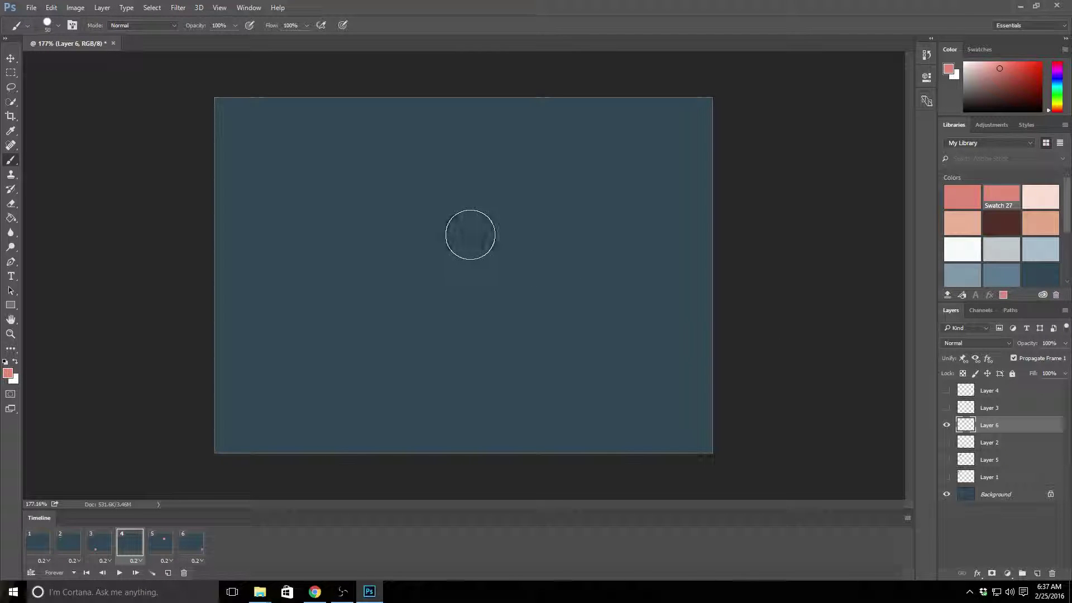
{"action": "left_click", "coordinate": [466, 243]}
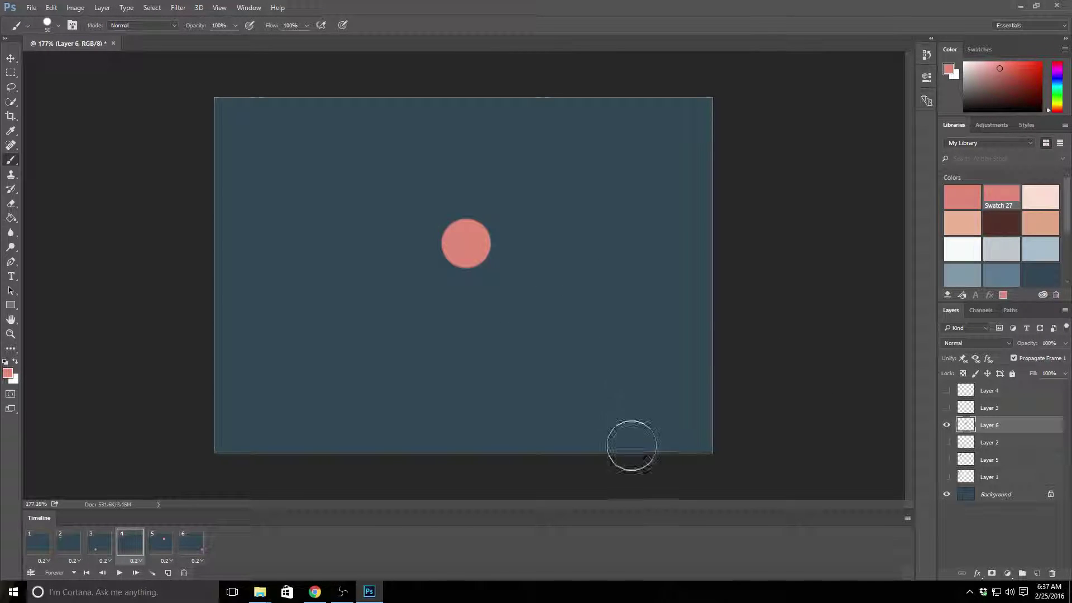
- Hide Layer 6 in frames 3, 2 and 1 so its dot is removed from them
{"action": "left_click", "coordinate": [167, 548]}
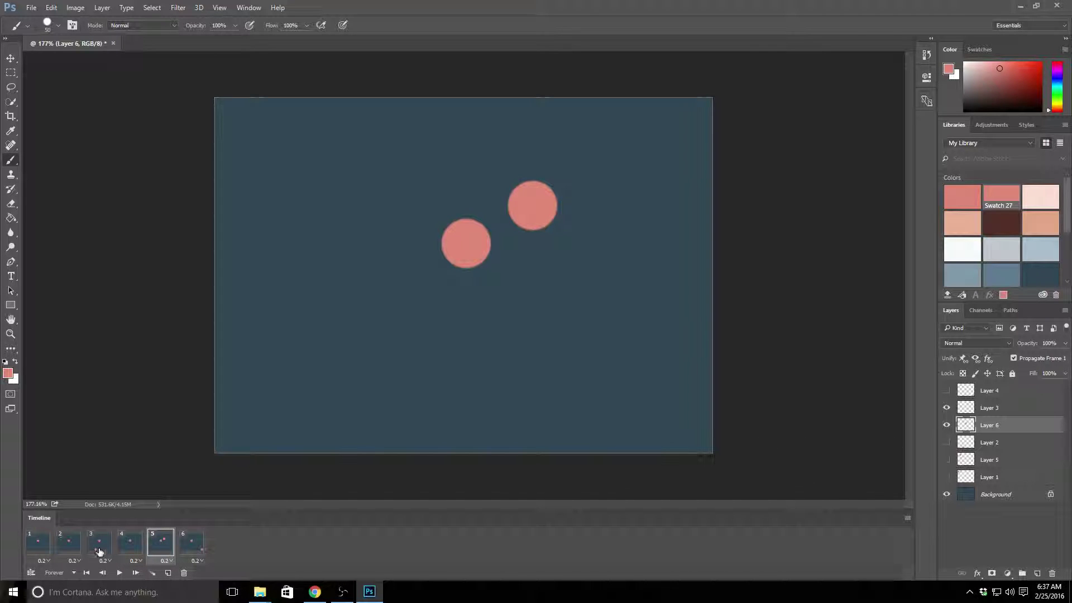
{"action": "left_click", "coordinate": [96, 551]}
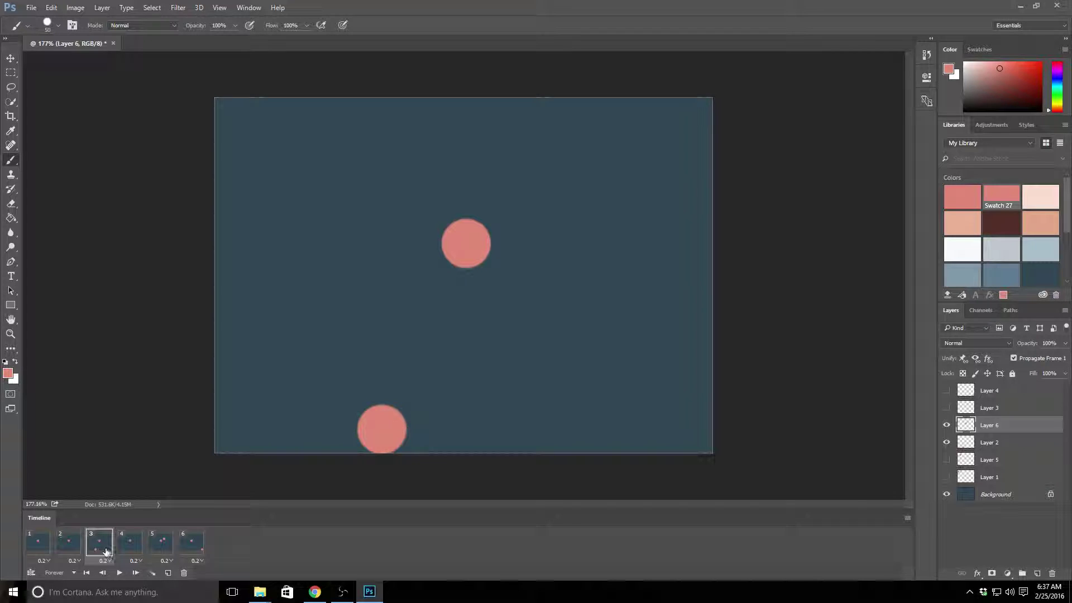
{"action": "left_click", "coordinate": [945, 425]}
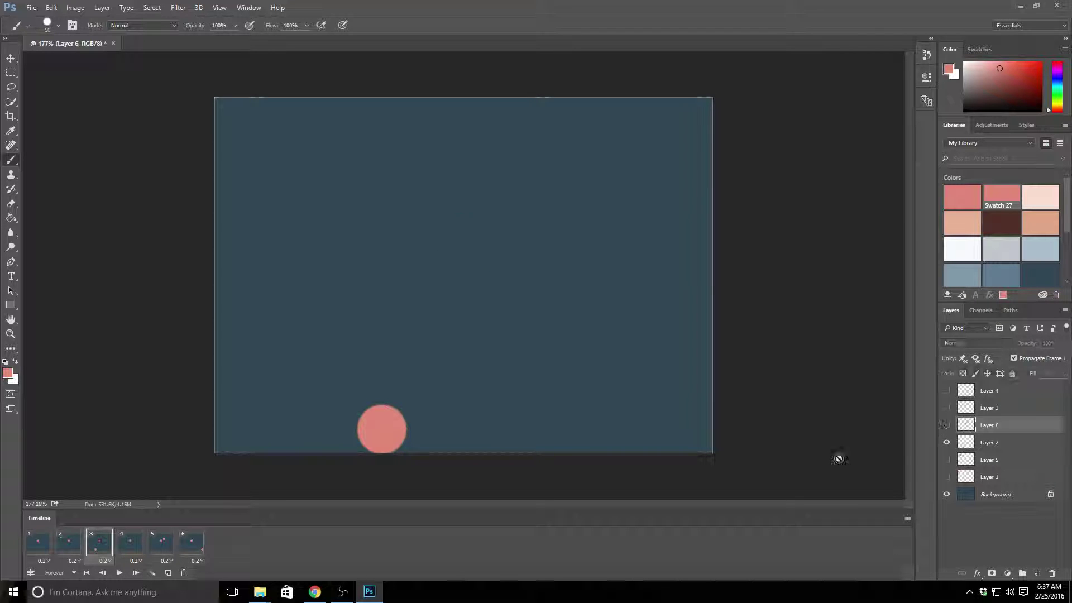
{"action": "left_click", "coordinate": [70, 544]}
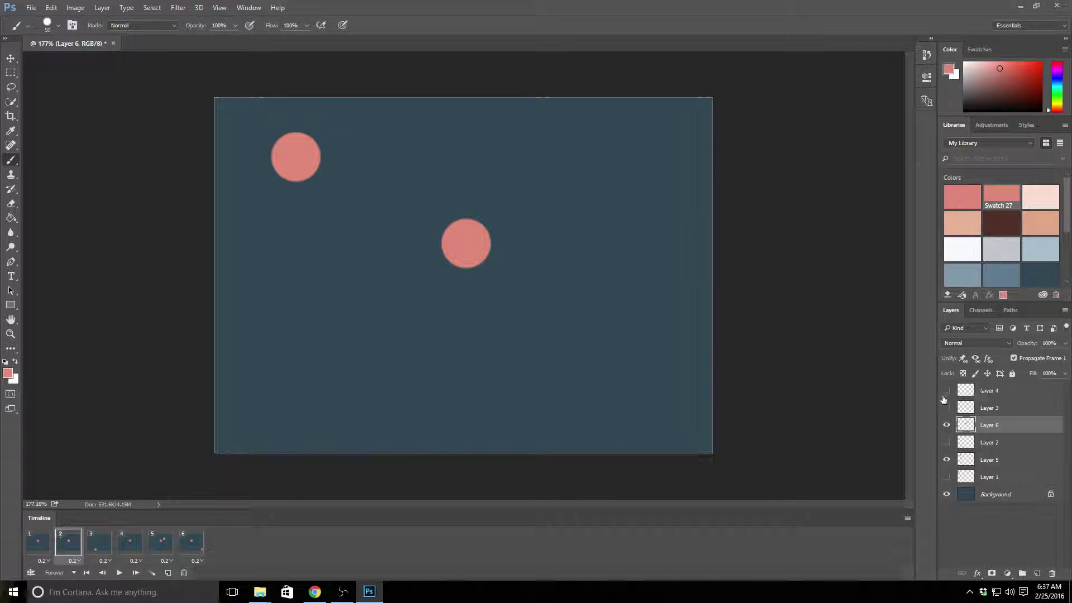
{"action": "left_click", "coordinate": [946, 424]}
{"action": "left_click", "coordinate": [48, 541]}
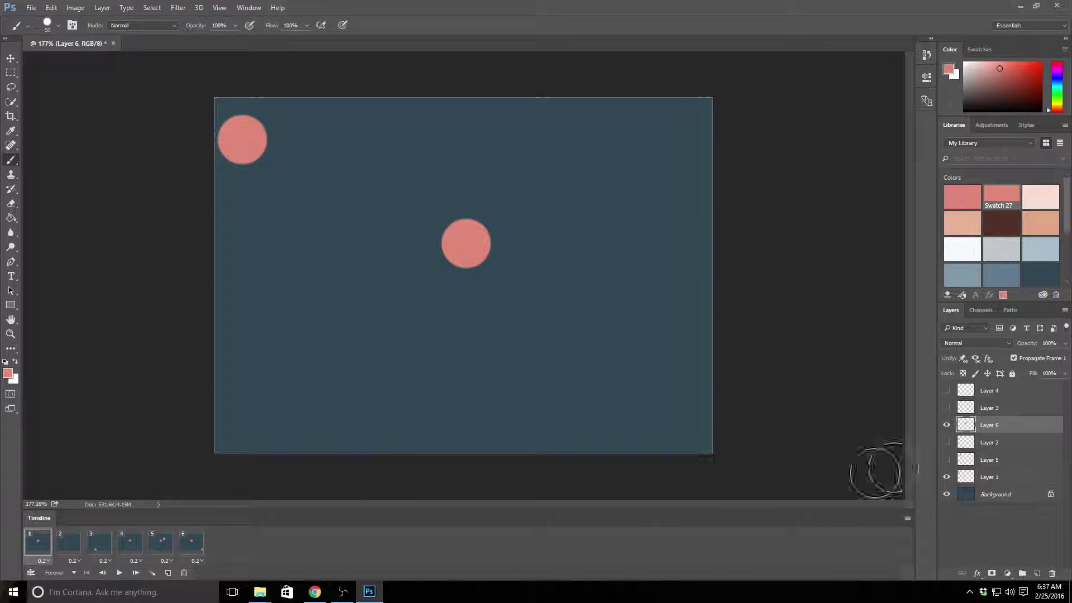
{"action": "left_click", "coordinate": [947, 424]}
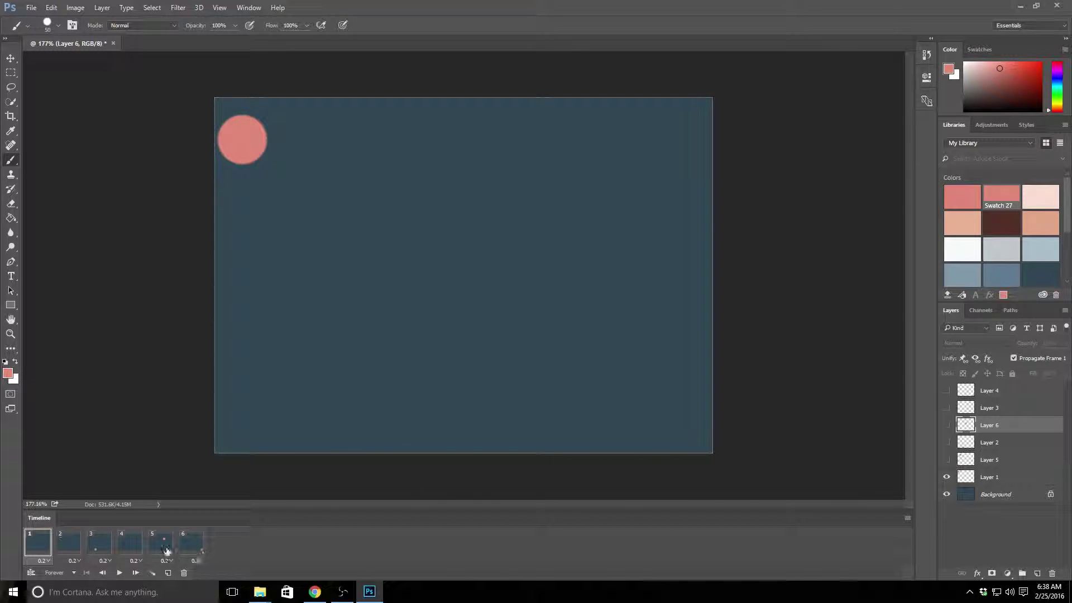
- Make Layer 6 visible in frame 4 and leave Layer 2 hidden there
{"action": "left_click", "coordinate": [161, 542]}
{"action": "left_click", "coordinate": [200, 548]}
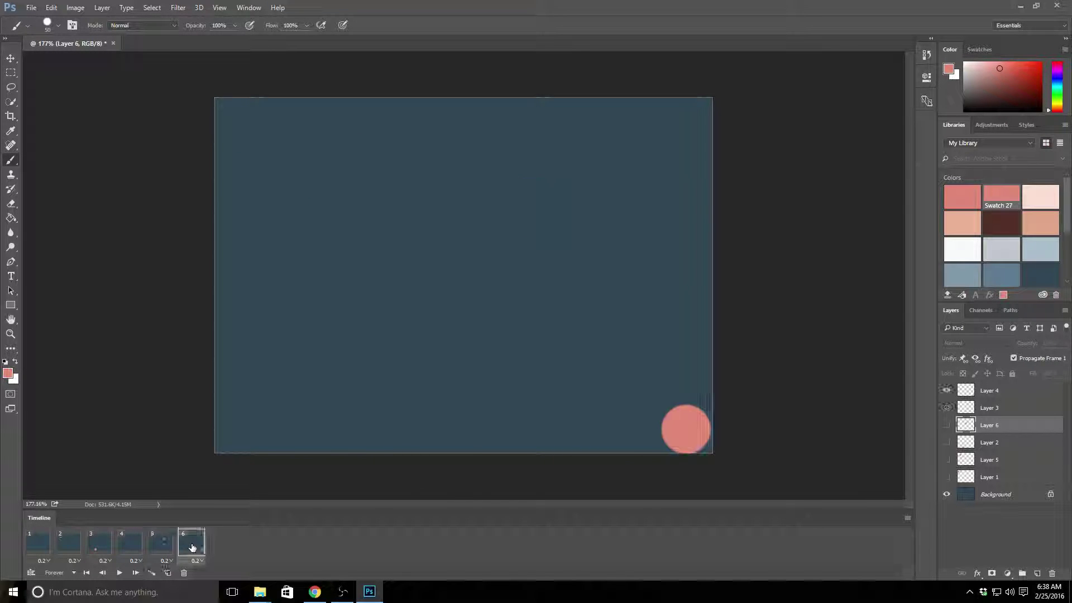
{"action": "left_click", "coordinate": [159, 545]}
{"action": "left_click", "coordinate": [134, 544]}
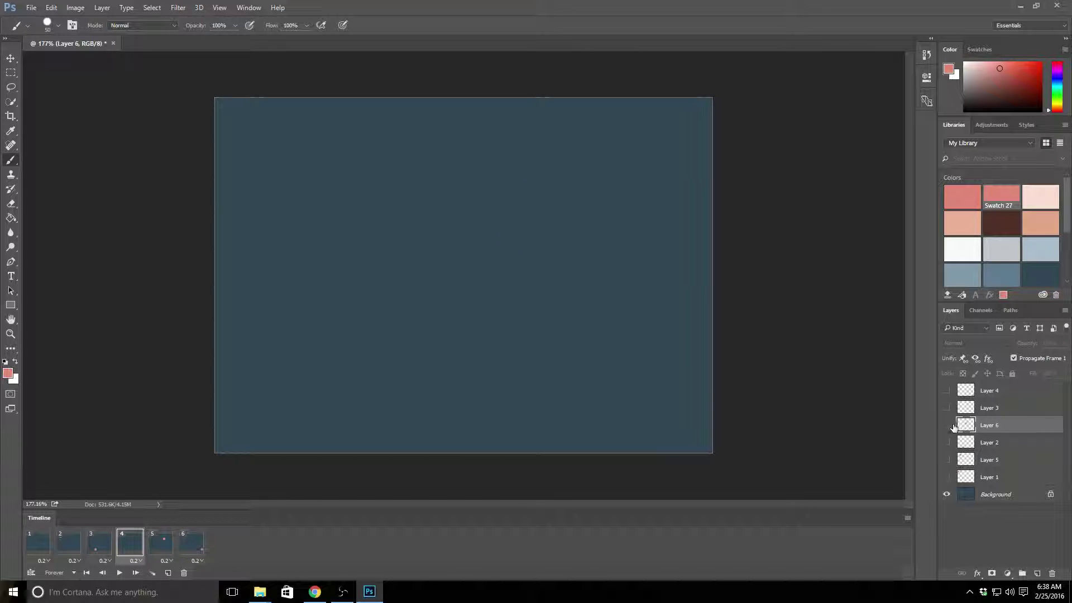
{"action": "left_click", "coordinate": [946, 443]}
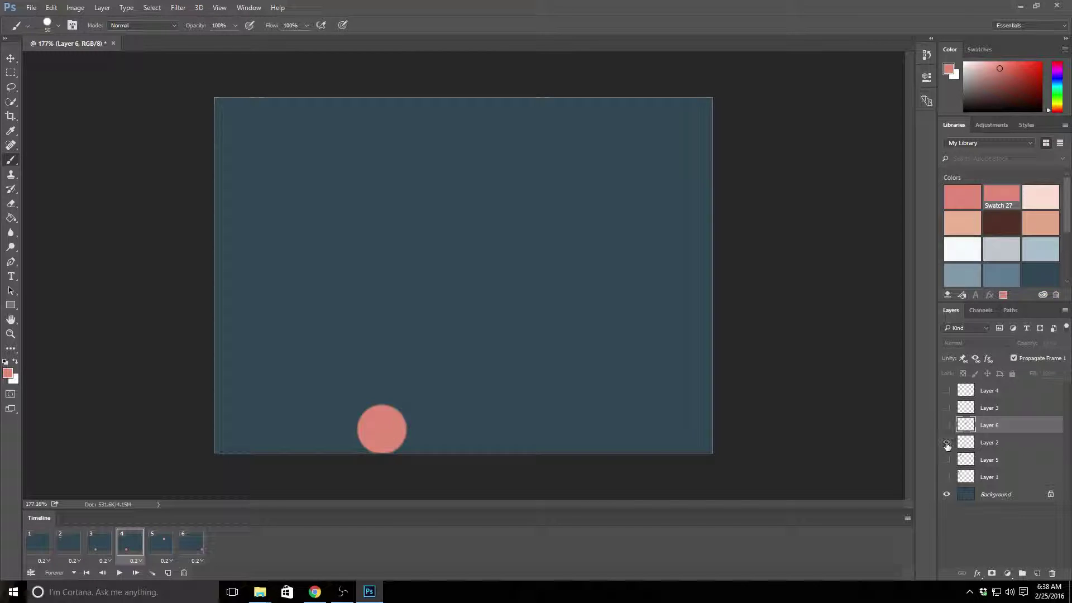
{"action": "left_click", "coordinate": [946, 442]}
{"action": "left_click", "coordinate": [946, 442]}
{"action": "left_click", "coordinate": [947, 444]}
{"action": "left_click", "coordinate": [947, 426]}
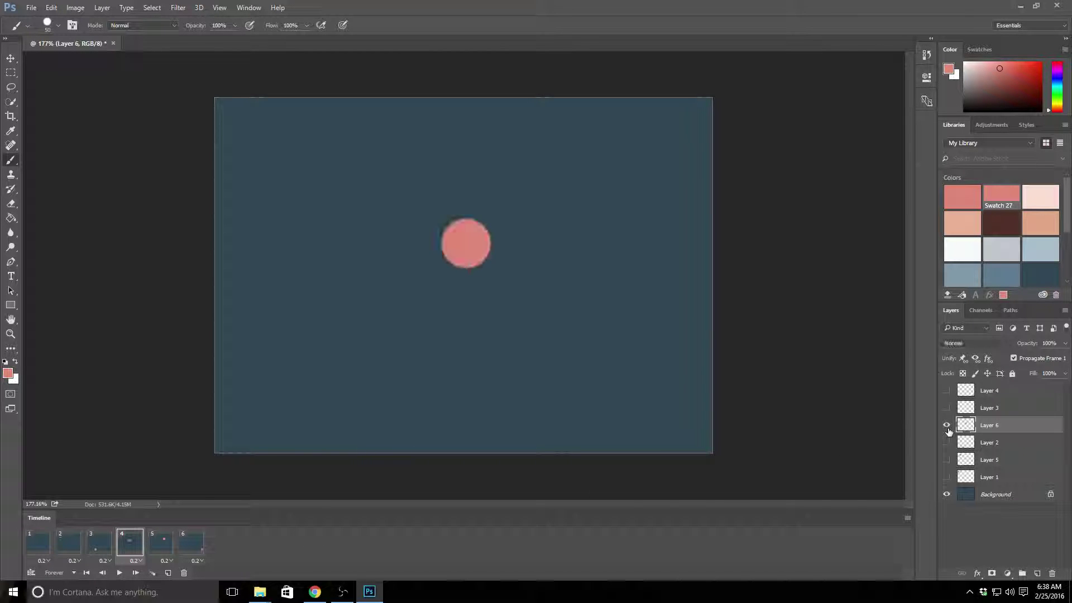
- Play the animation to check the dot's motion, and stop the playback
{"action": "left_click", "coordinate": [170, 546]}
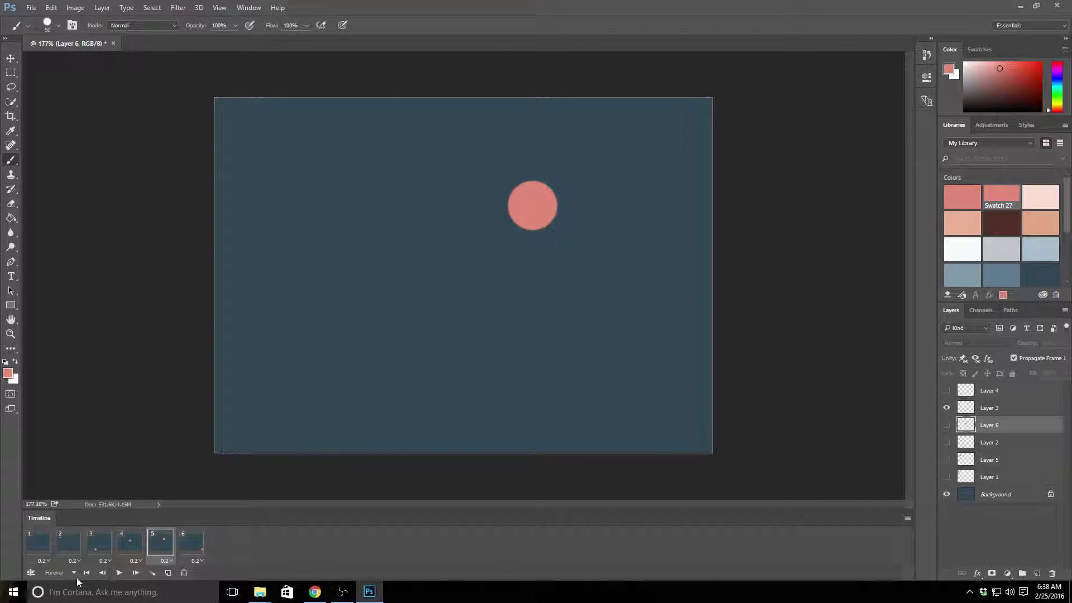
{"action": "left_click", "coordinate": [119, 573]}
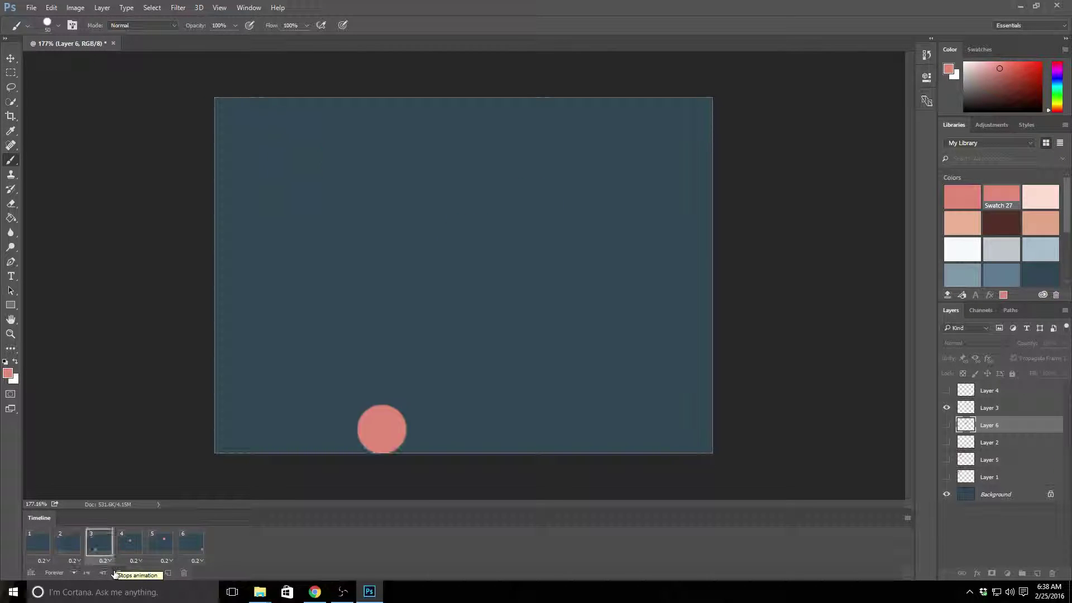
{"action": "left_click", "coordinate": [116, 573]}
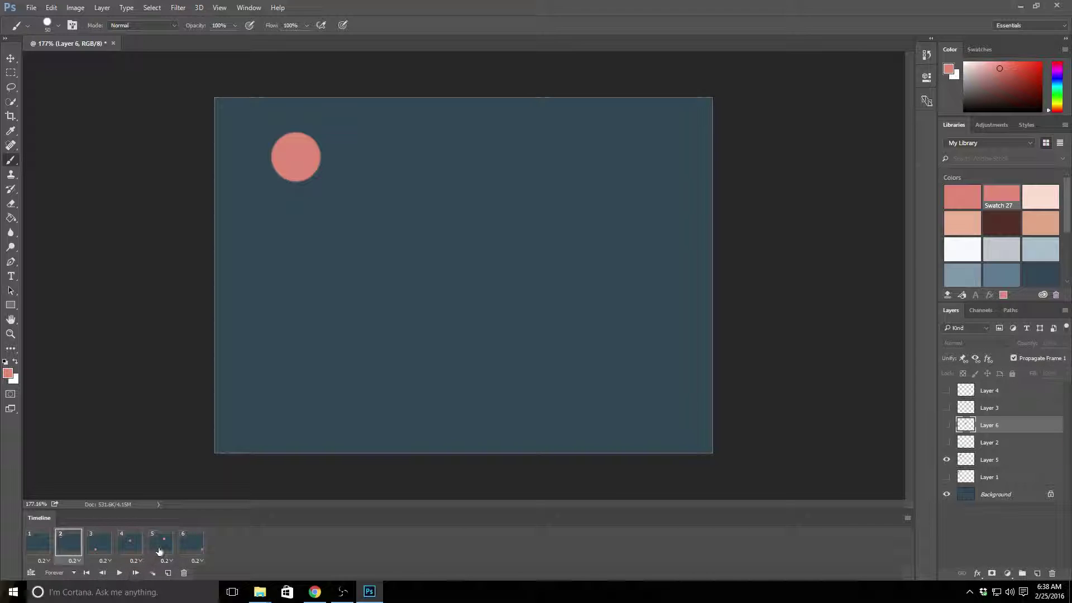
- With frame 5 selected, add a new layer and move it directly above Layer 3
{"action": "left_click", "coordinate": [160, 548]}
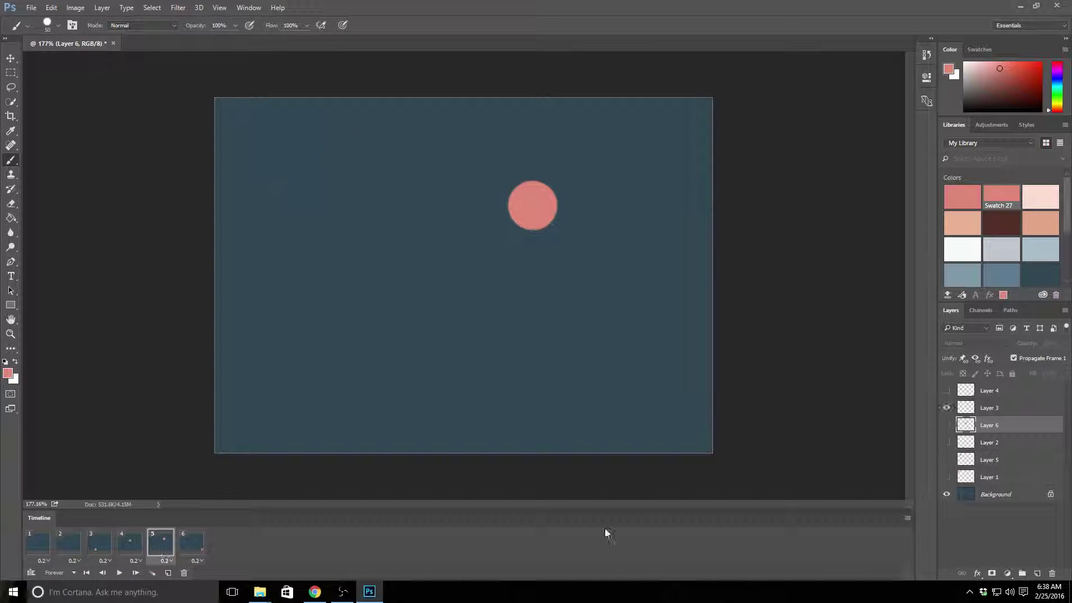
{"action": "left_click", "coordinate": [1037, 574]}
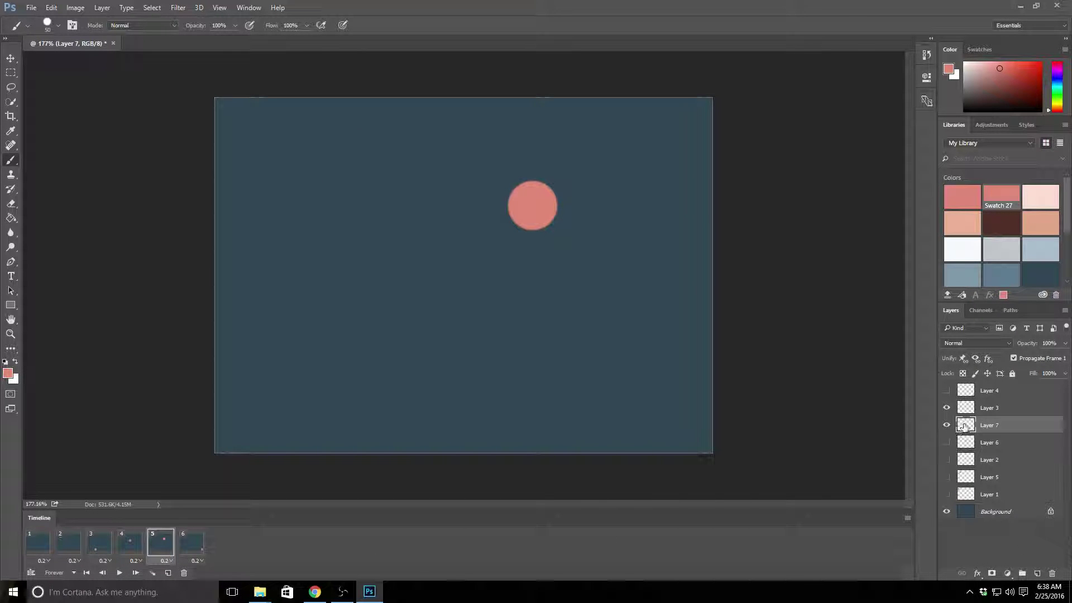
{"action": "left_click_drag", "start_coordinate": [963, 426], "coordinate": [974, 399]}
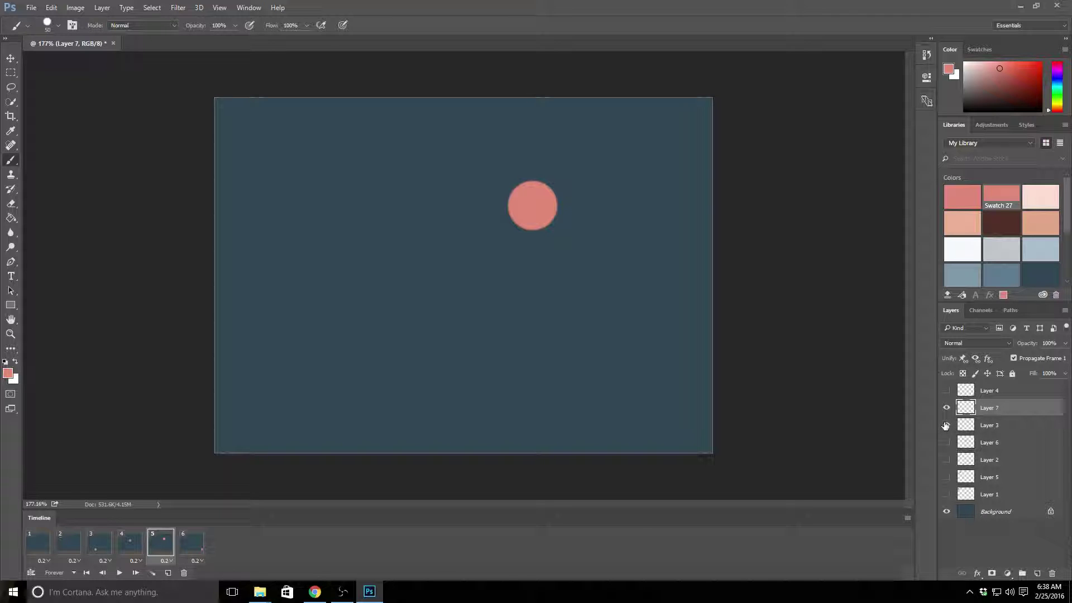
- Hide Layer 3 in frame 5 and paint a coral dot on Layer 7, slightly right of and below Layer 3's dot
{"action": "left_click", "coordinate": [945, 426]}
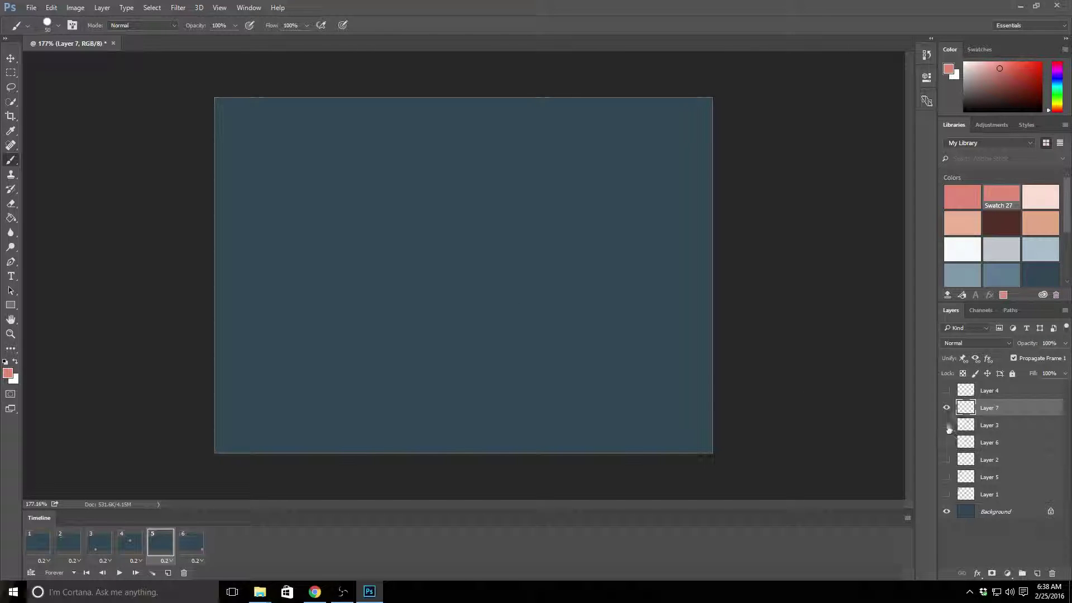
{"action": "left_click", "coordinate": [946, 425]}
{"action": "left_click", "coordinate": [946, 426]}
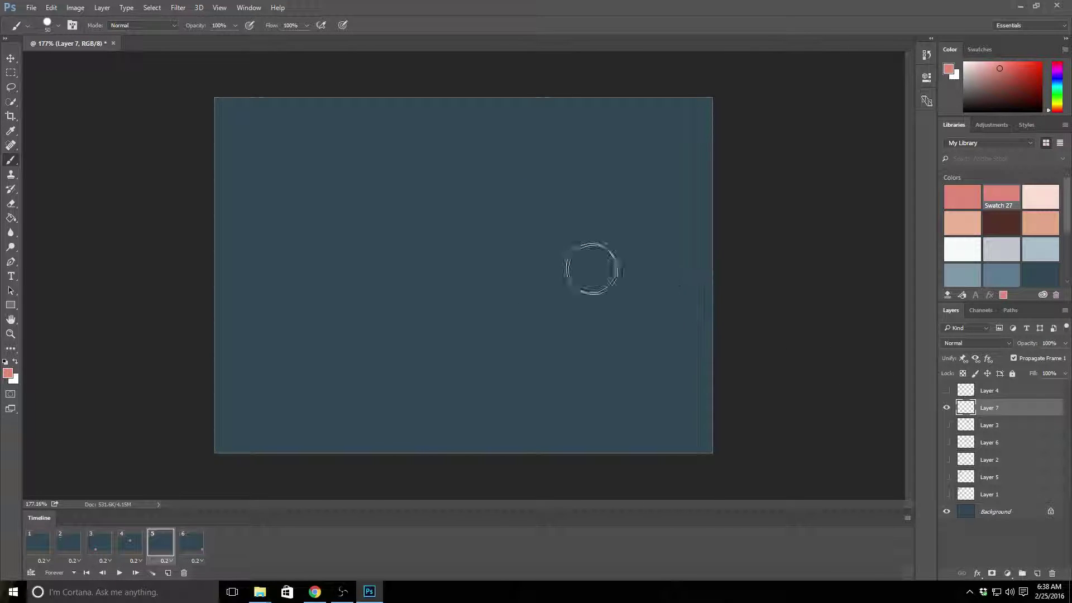
{"action": "left_click", "coordinate": [594, 216]}
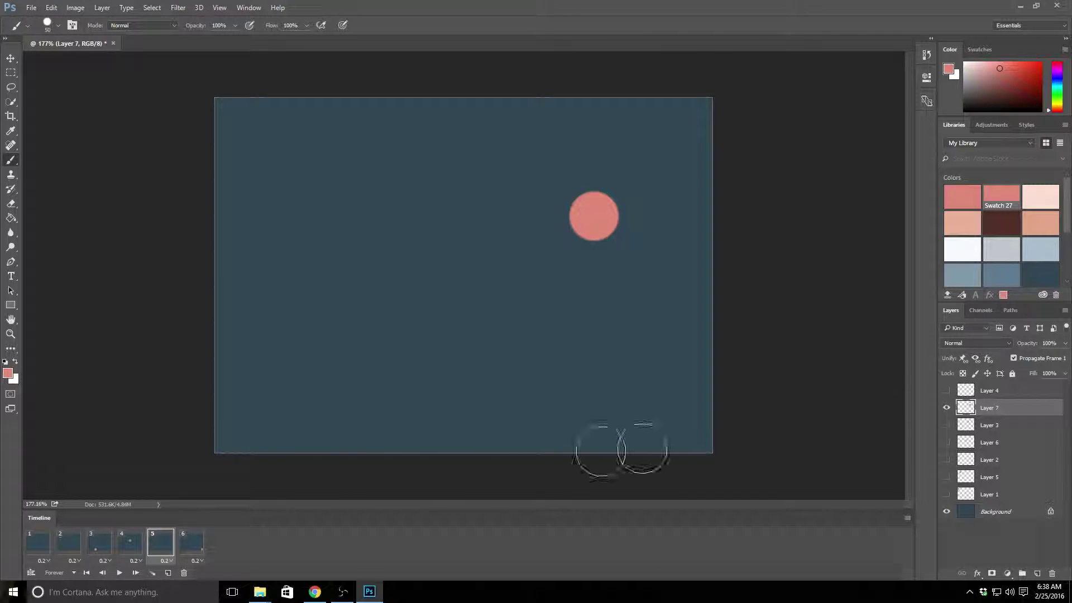
- Hide Layer 7 in frames 6, 4, 3, 2 and 1 so its dot is removed from them
{"action": "left_click", "coordinate": [190, 552]}
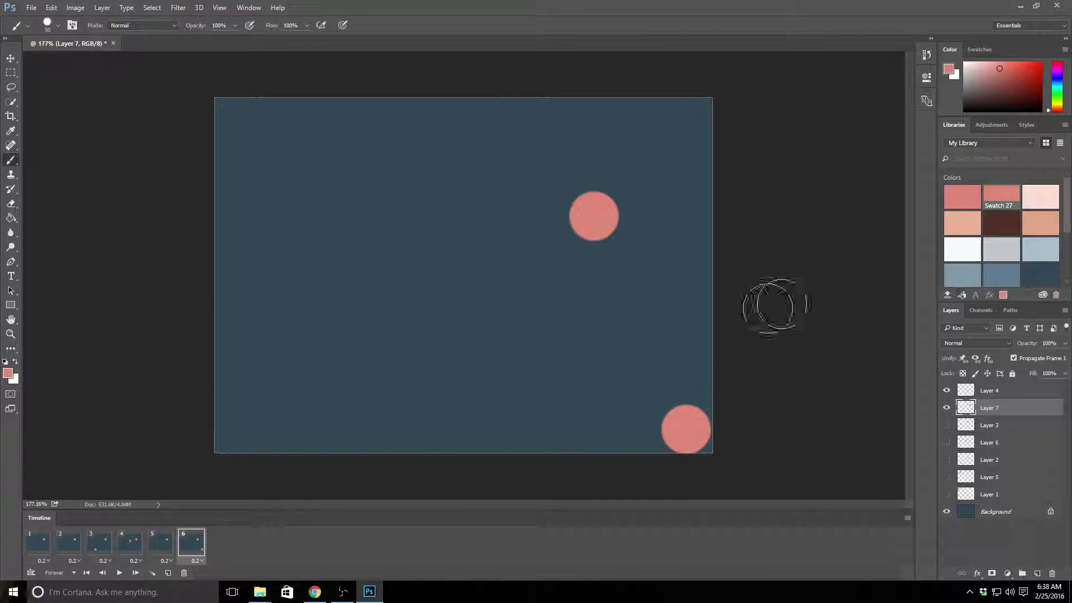
{"action": "left_click", "coordinate": [946, 408]}
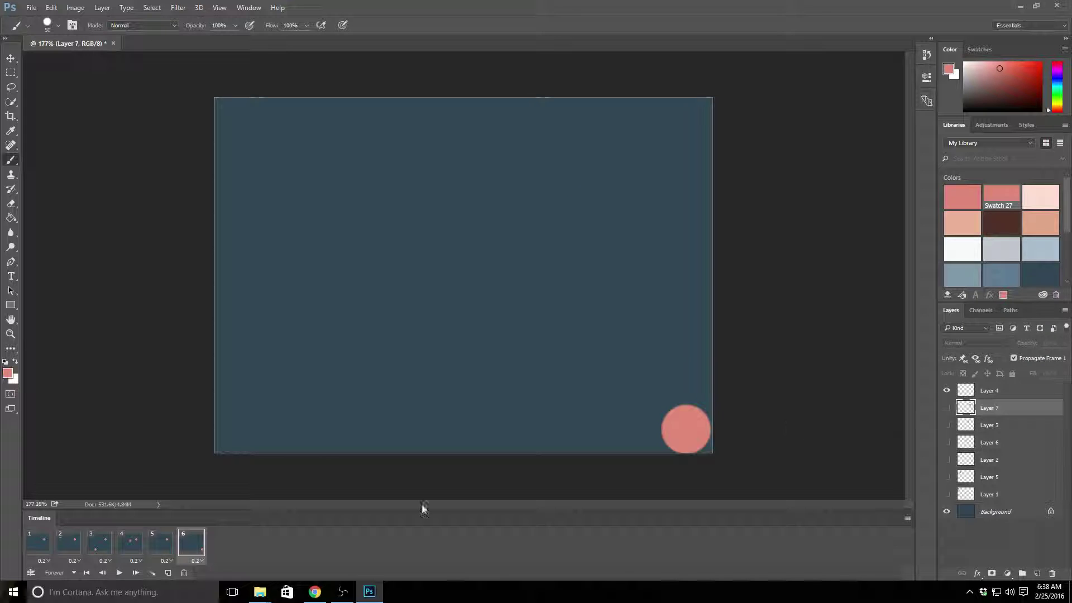
{"action": "left_click", "coordinate": [130, 542]}
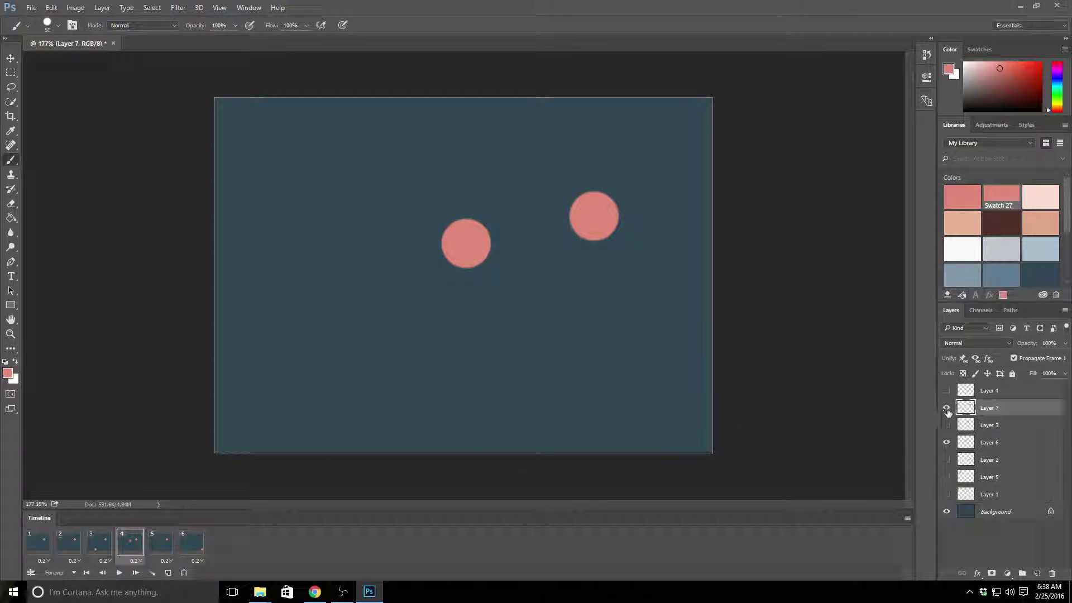
{"action": "left_click", "coordinate": [946, 407]}
{"action": "left_click", "coordinate": [100, 542]}
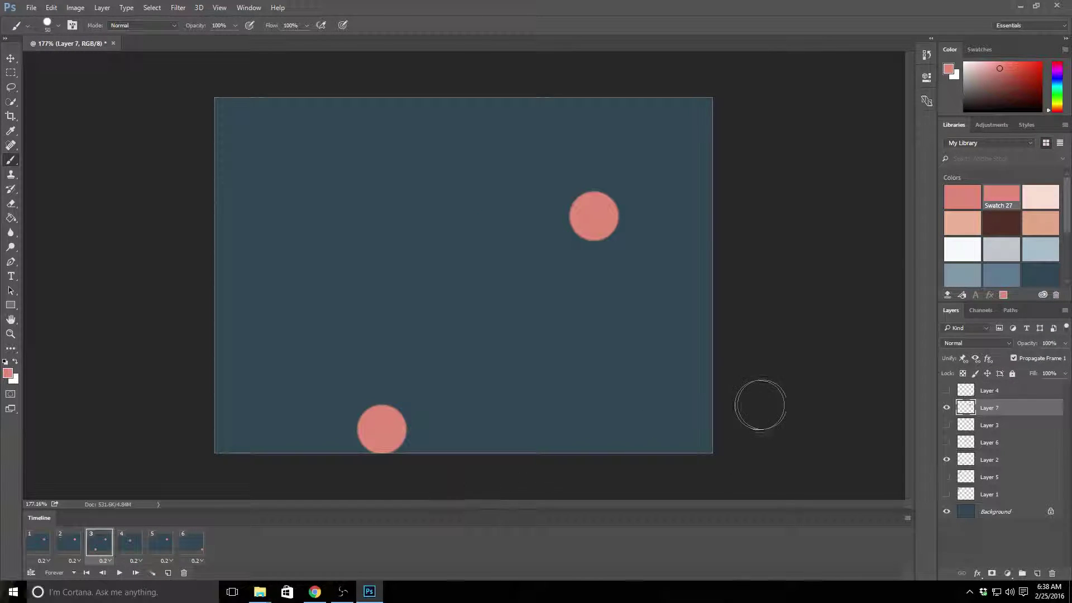
{"action": "left_click", "coordinate": [946, 408]}
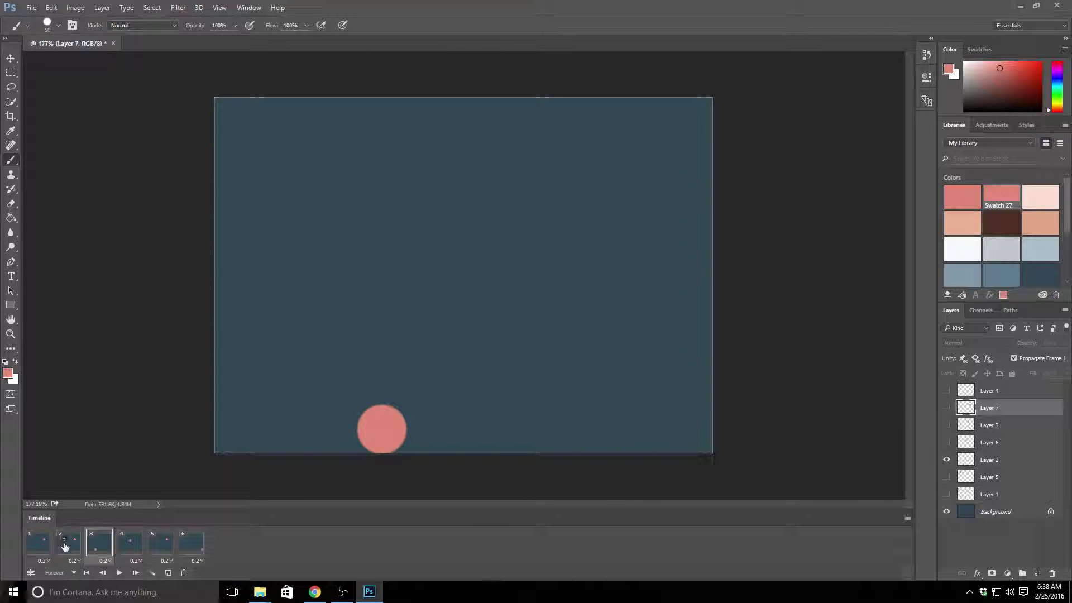
{"action": "left_click", "coordinate": [65, 546]}
{"action": "left_click", "coordinate": [946, 407]}
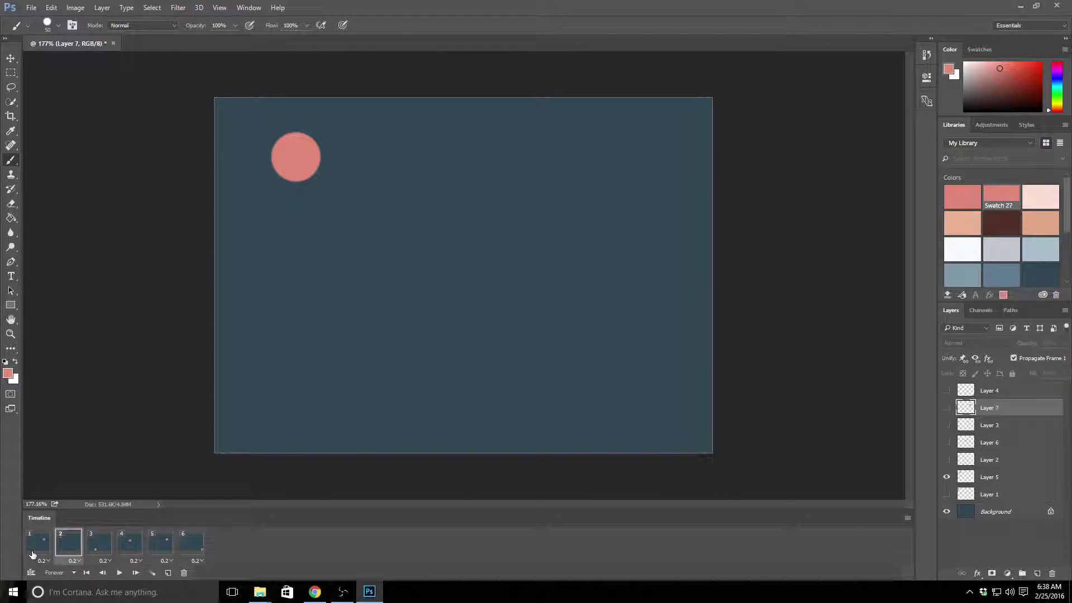
{"action": "left_click", "coordinate": [32, 554]}
{"action": "left_click", "coordinate": [947, 407]}
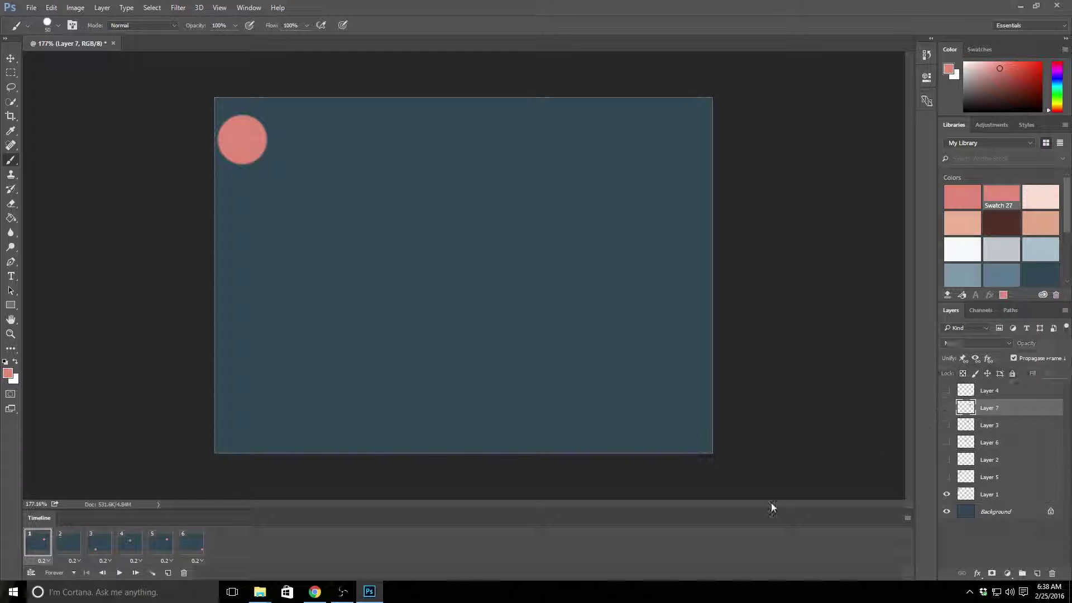
- Preview the animation, and make Layer 3 visible again in frame 5
{"action": "left_click", "coordinate": [119, 572]}
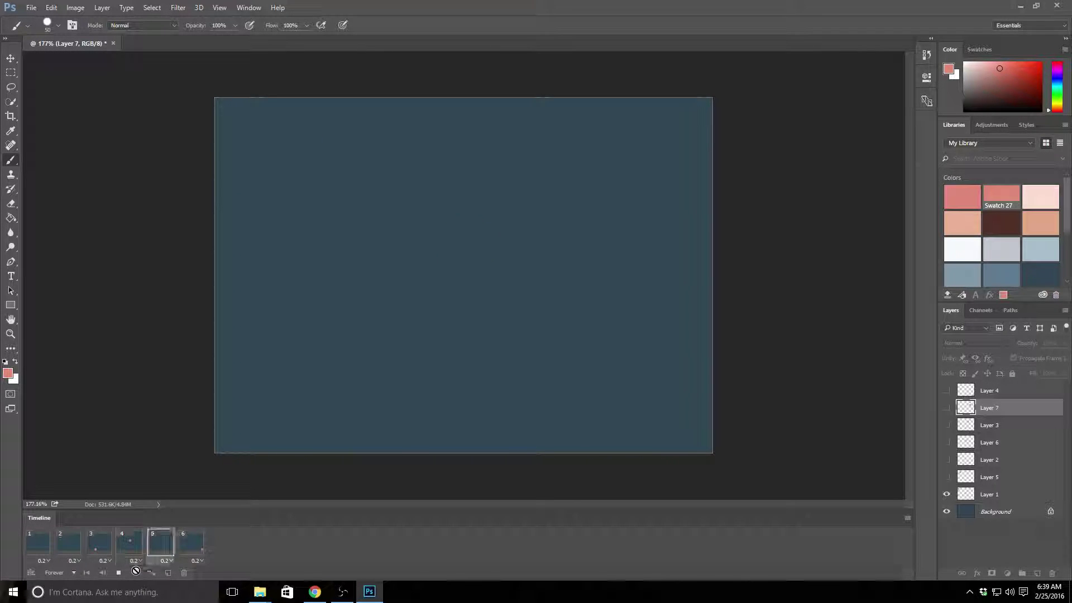
{"action": "left_click", "coordinate": [119, 575]}
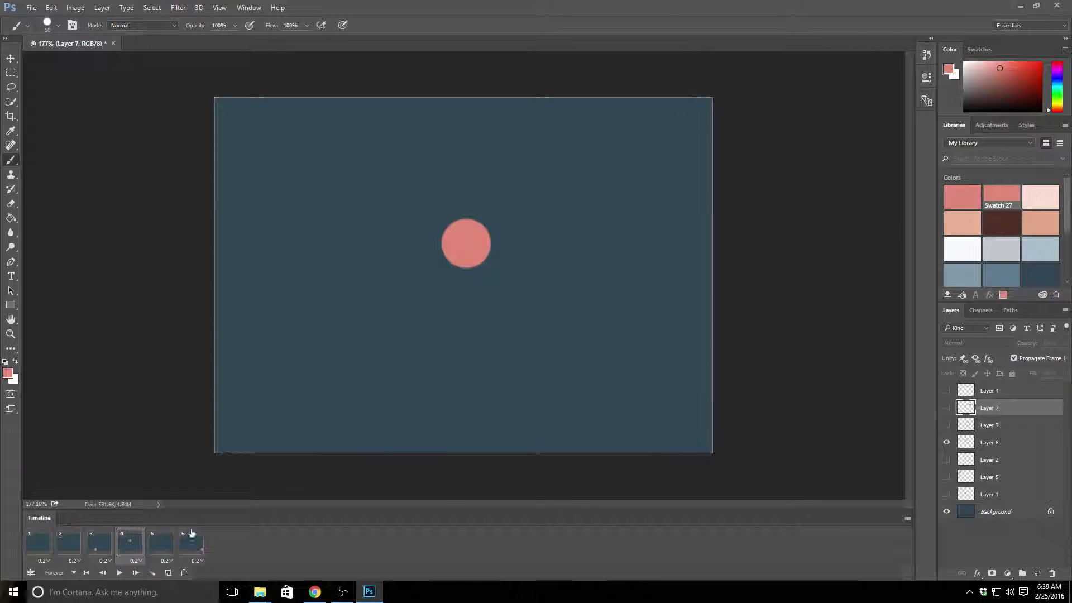
{"action": "left_click", "coordinate": [160, 543]}
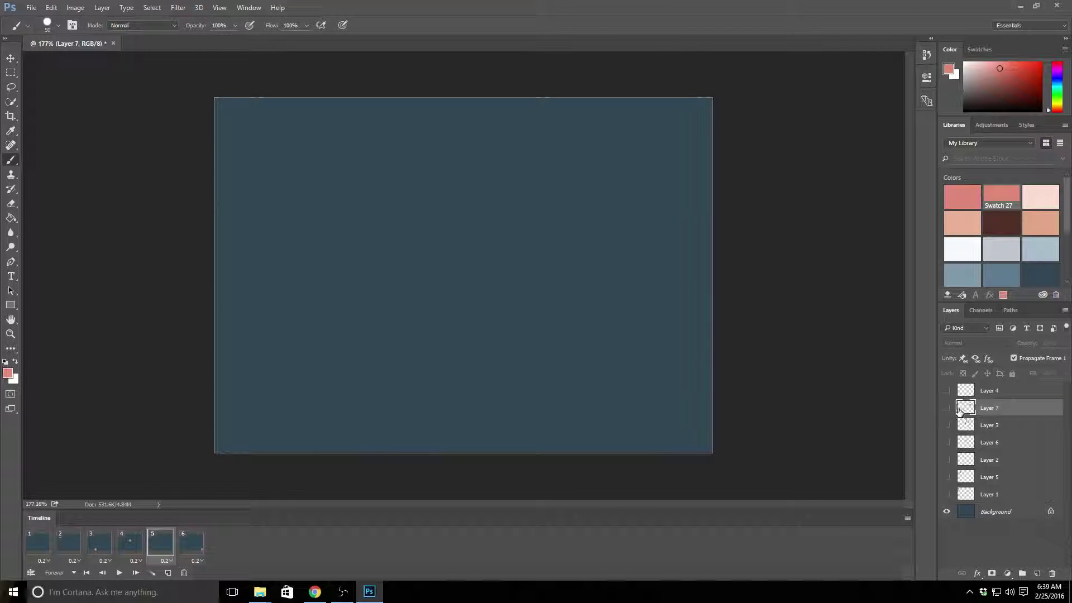
{"action": "left_click", "coordinate": [945, 425]}
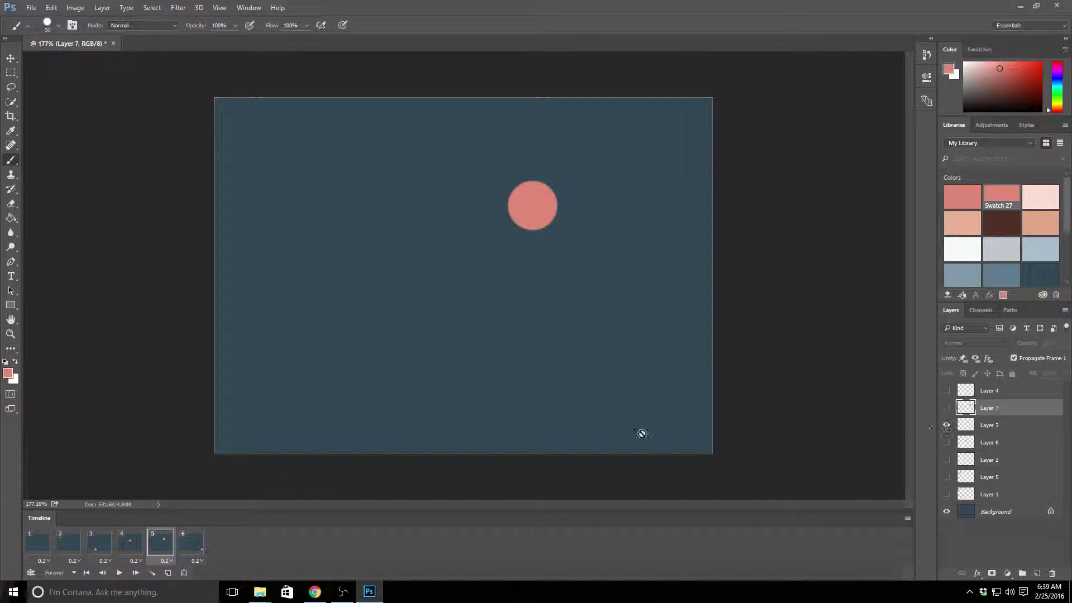
- Duplicate frame 5 after comparing it with its neighbours, and in the copy show Layer 7 and hide Layer 3
{"action": "left_click_drag", "start_coordinate": [130, 541], "coordinate": [176, 545]}
{"action": "left_click", "coordinate": [189, 545]}
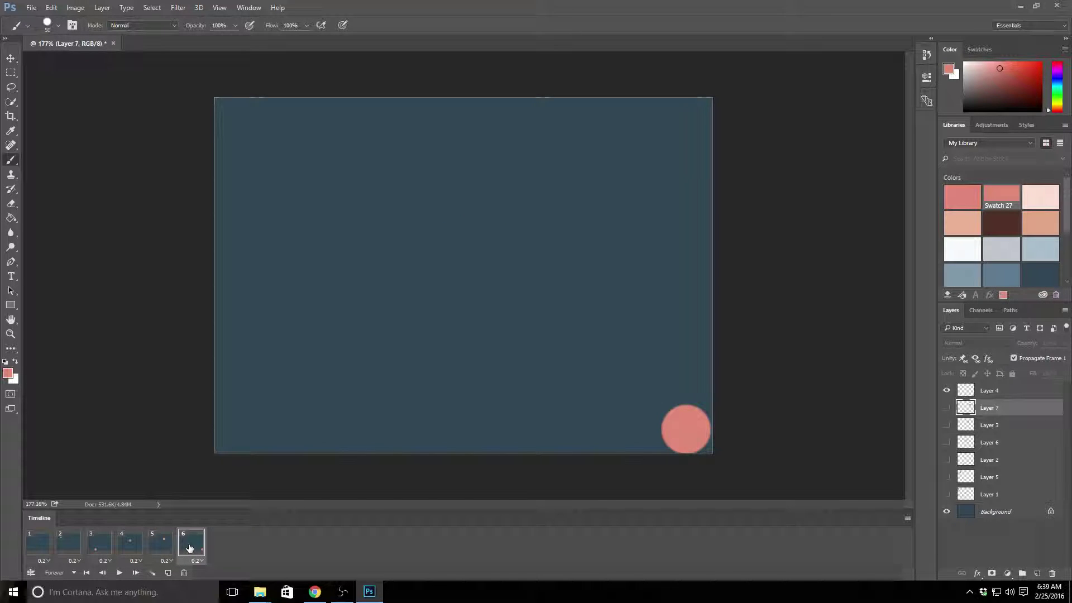
{"action": "left_click", "coordinate": [161, 547]}
{"action": "left_click", "coordinate": [132, 553]}
{"action": "left_click", "coordinate": [162, 552]}
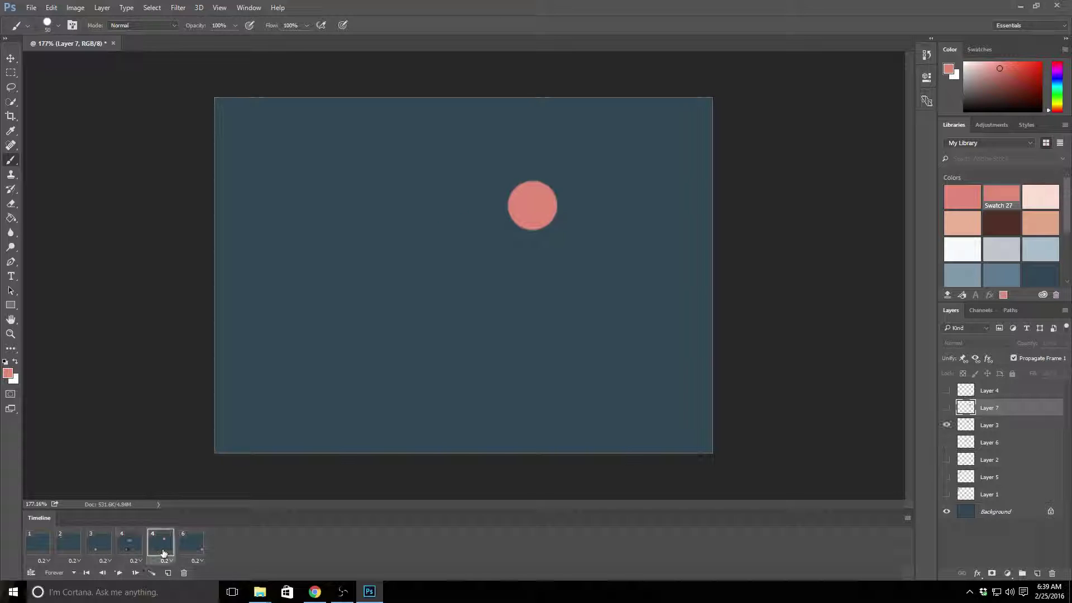
{"action": "left_click", "coordinate": [187, 551]}
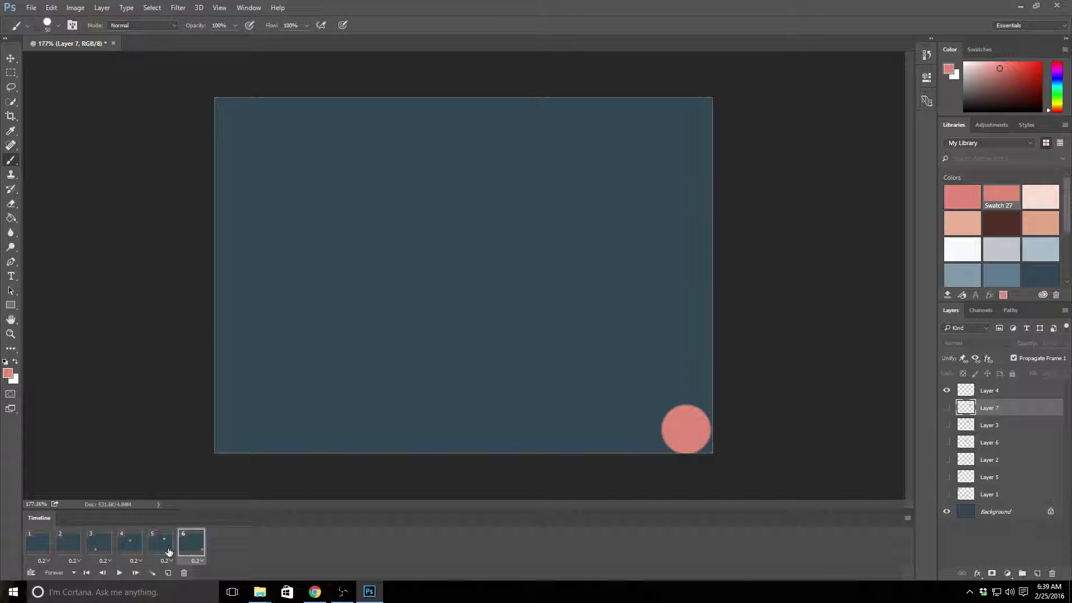
{"action": "left_click", "coordinate": [158, 549]}
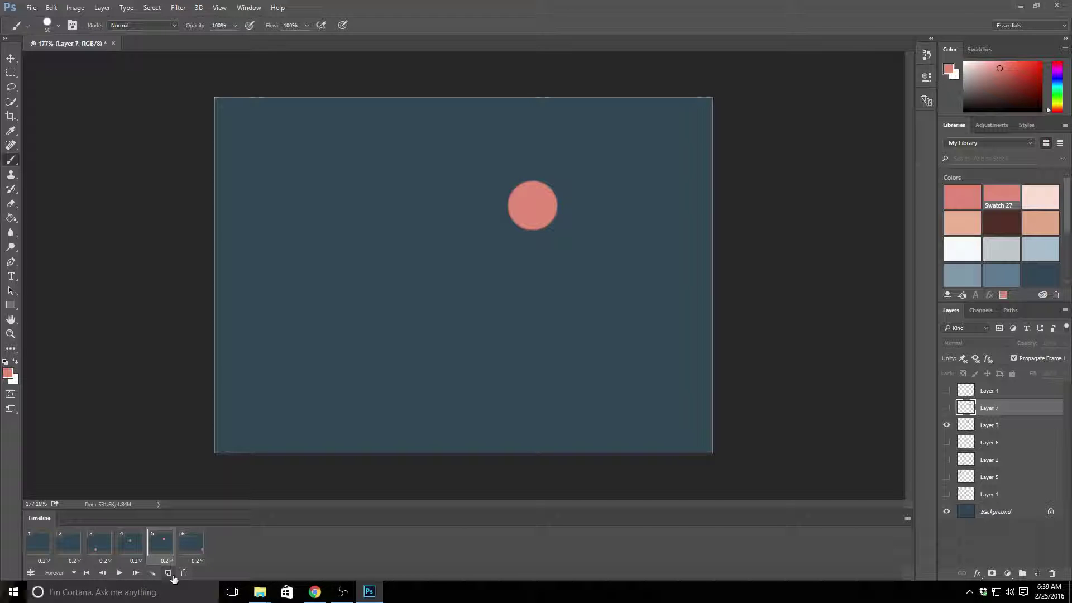
{"action": "left_click", "coordinate": [168, 574]}
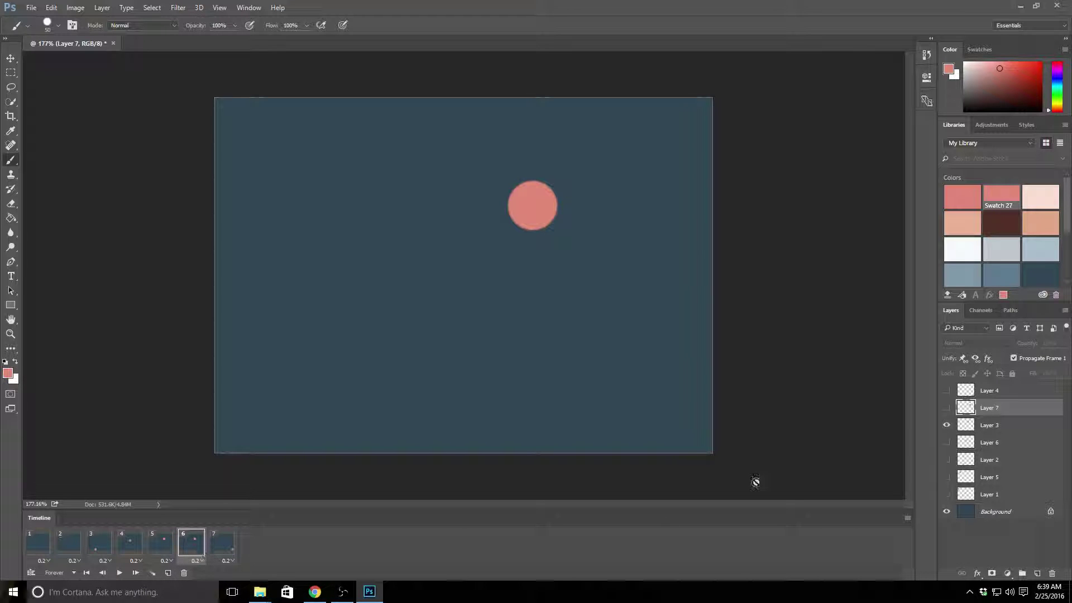
{"action": "left_click", "coordinate": [946, 407]}
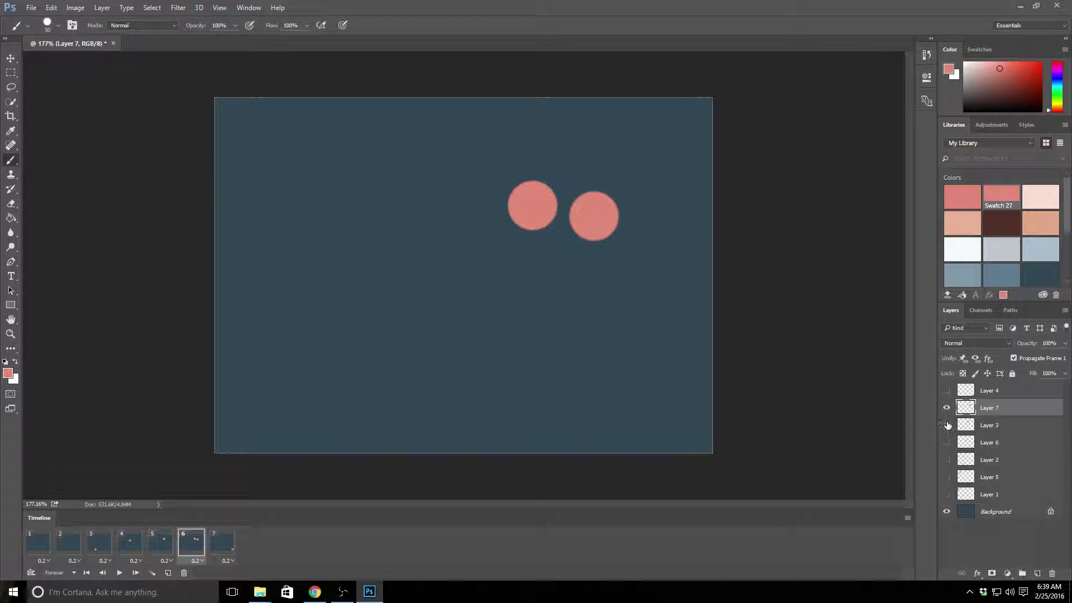
{"action": "left_click", "coordinate": [946, 425]}
- Play and stop the animation, and compare the dot positions in frames 4, 5 and 6
{"action": "left_click", "coordinate": [119, 574]}
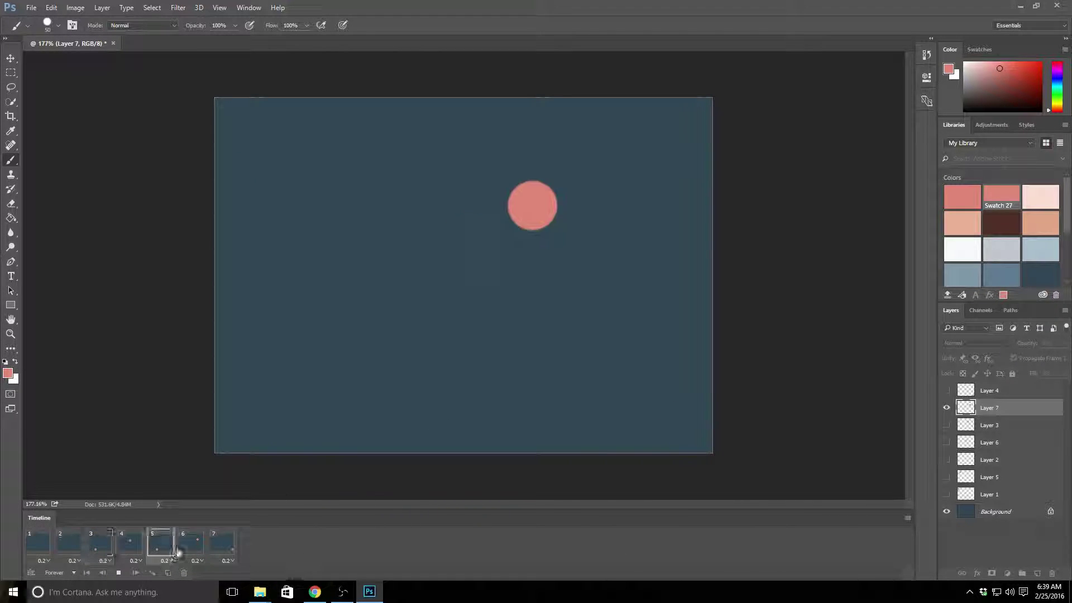
{"action": "left_click", "coordinate": [118, 572]}
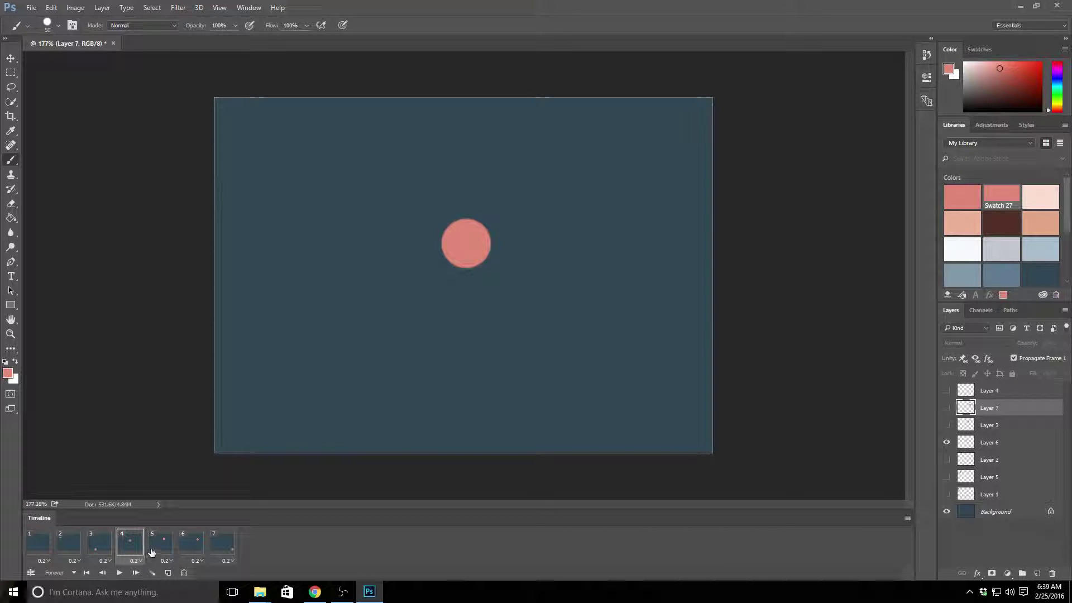
{"action": "left_click", "coordinate": [190, 544]}
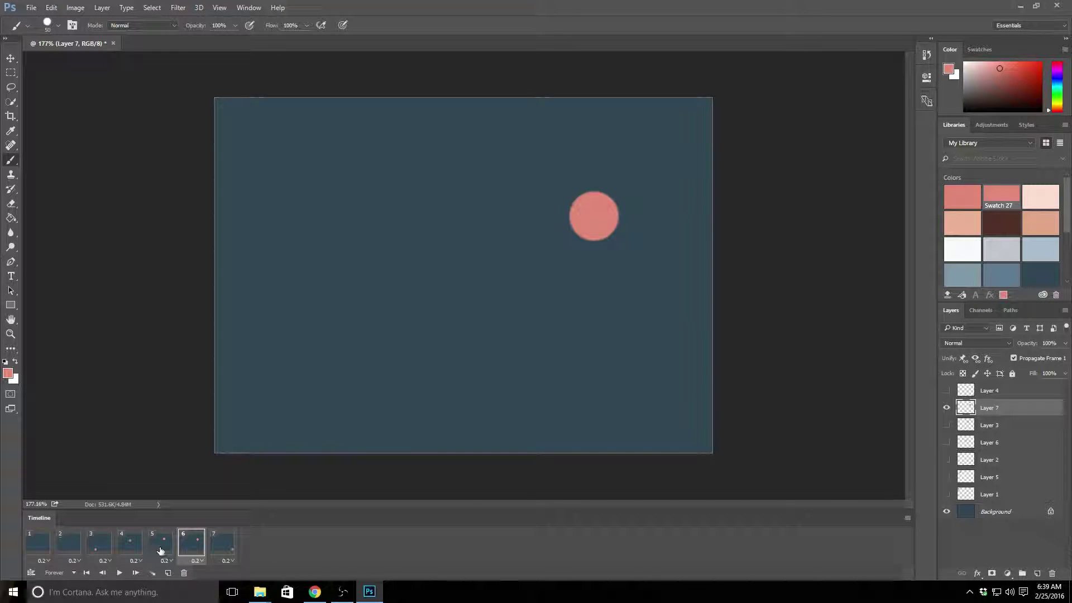
{"action": "left_click", "coordinate": [160, 551]}
{"action": "left_click", "coordinate": [134, 548]}
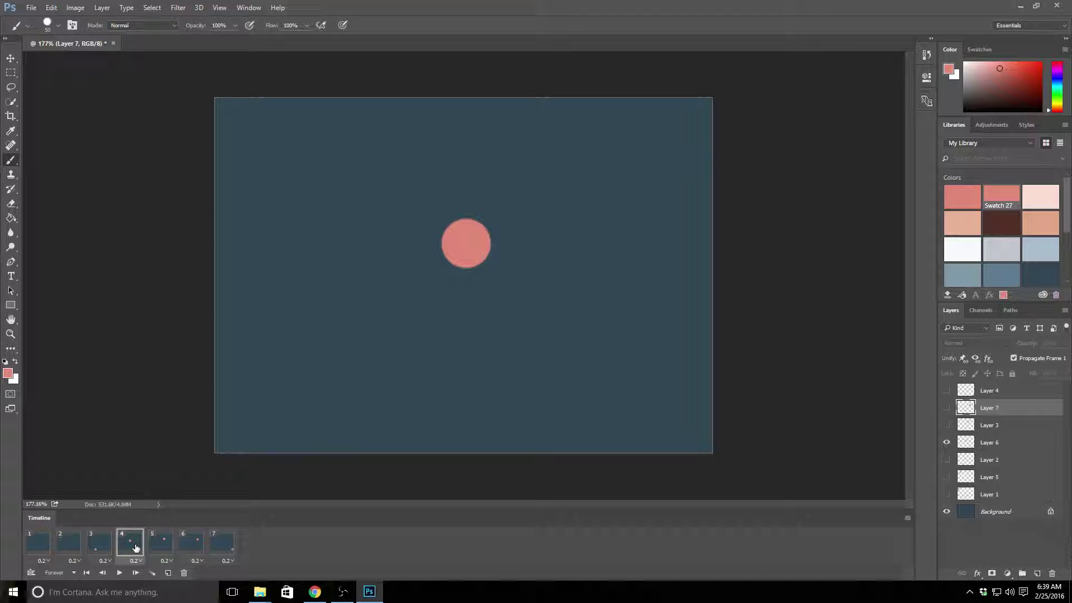
{"action": "left_click", "coordinate": [187, 548]}
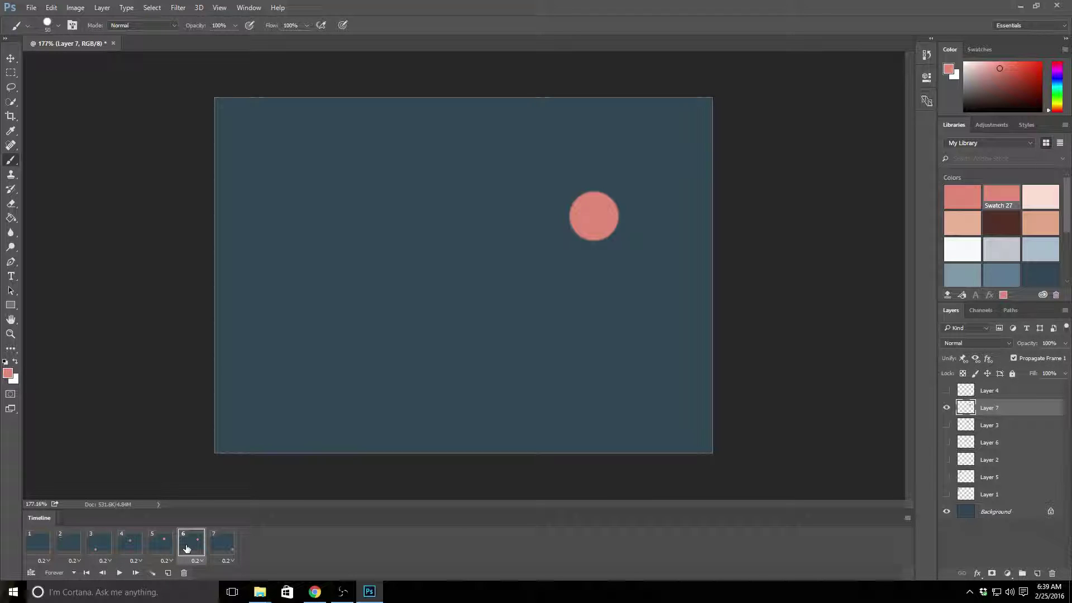
- Compare the dot positions in frames 5, 2 and 1 of the animation
{"action": "left_click", "coordinate": [164, 548]}
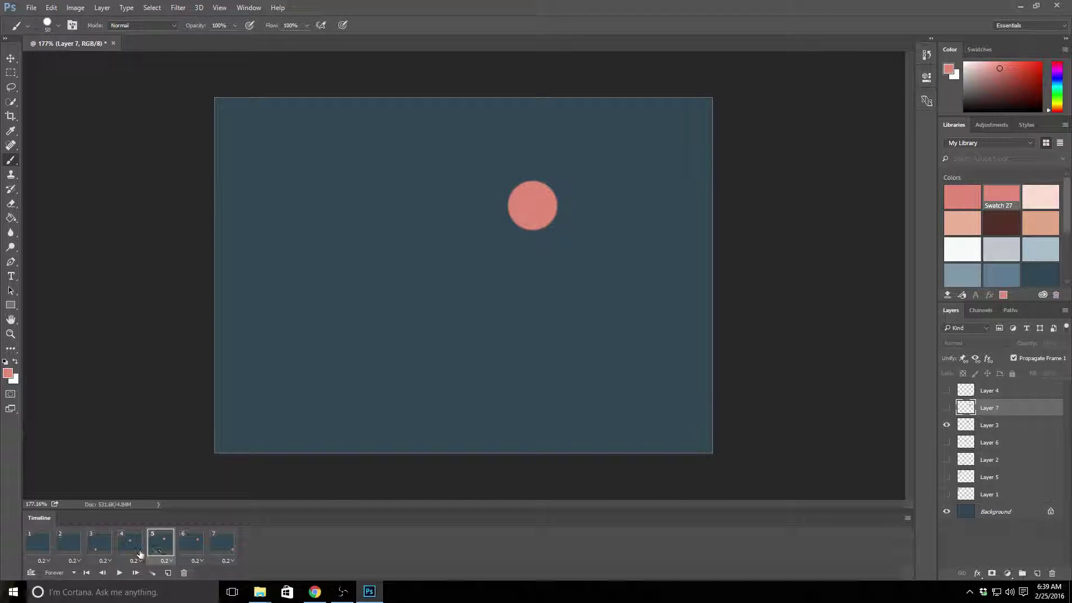
{"action": "left_click", "coordinate": [64, 551]}
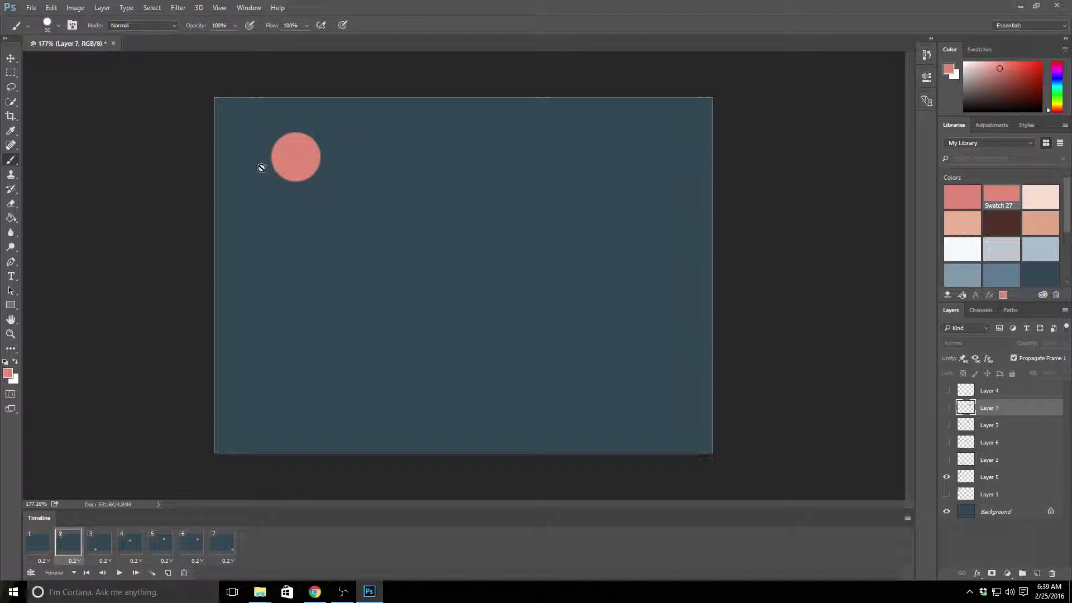
{"action": "left_click", "coordinate": [35, 542]}
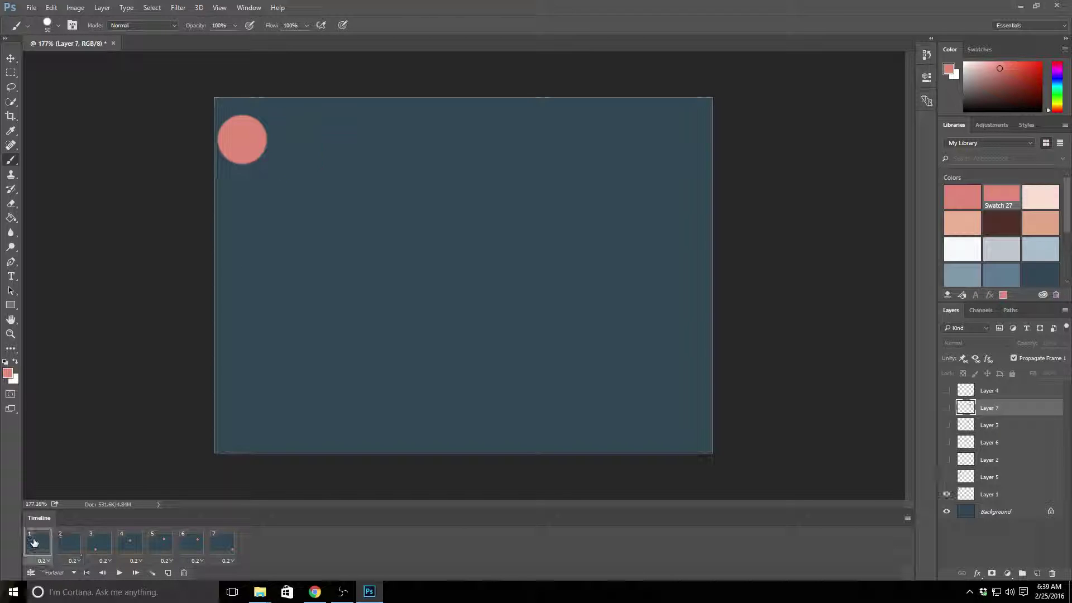
{"action": "left_click", "coordinate": [64, 542]}
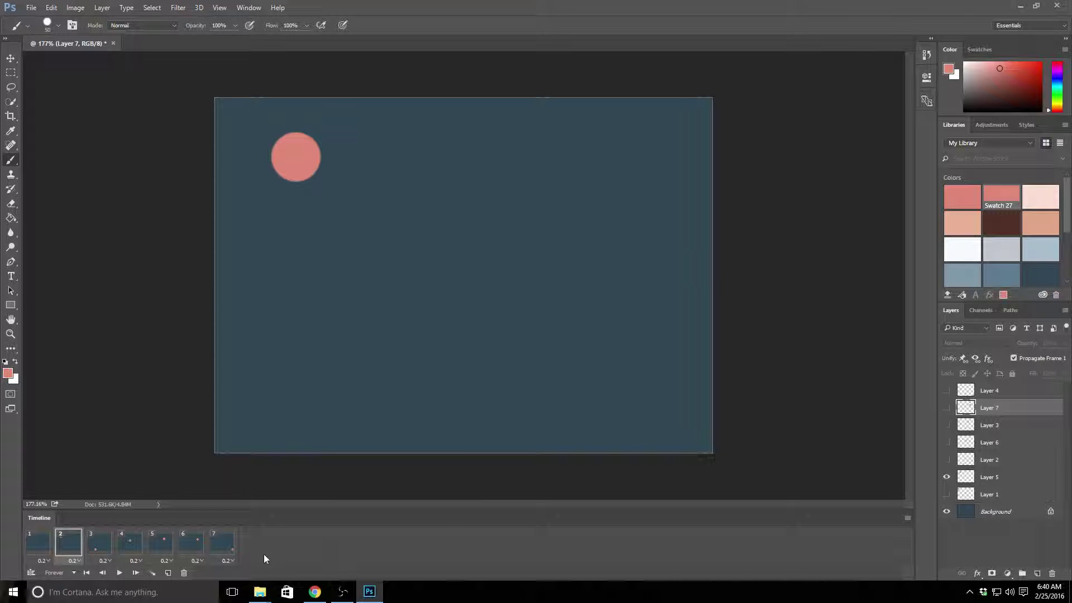
- Go through frames 3 to 7 one by one and back to frame 1, checking the dot's position in each
{"action": "right_click", "coordinate": [111, 542]}
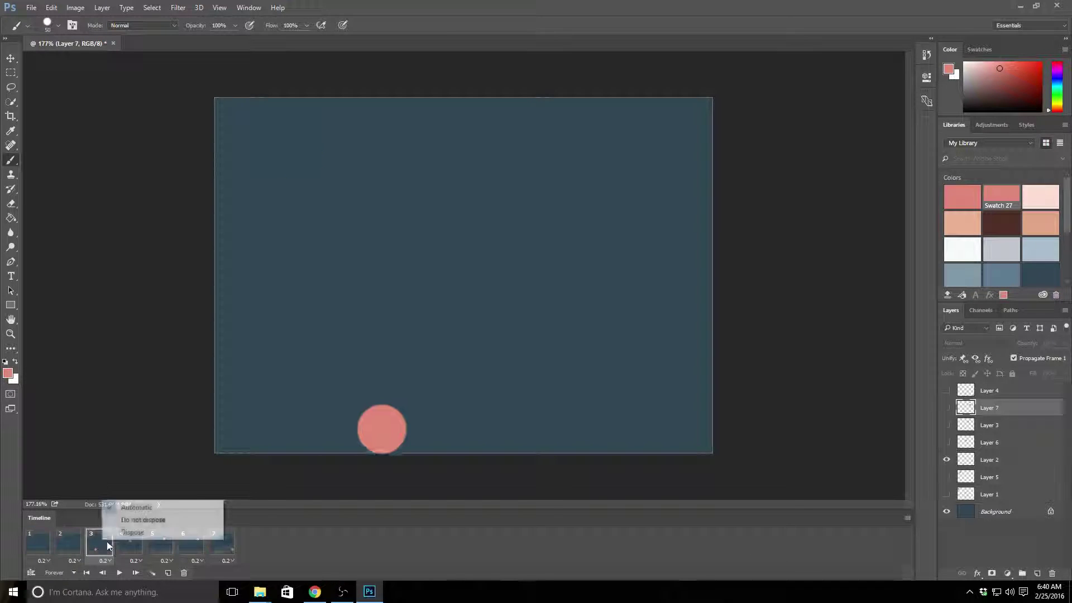
{"action": "left_click", "coordinate": [132, 549]}
{"action": "left_click", "coordinate": [129, 549]}
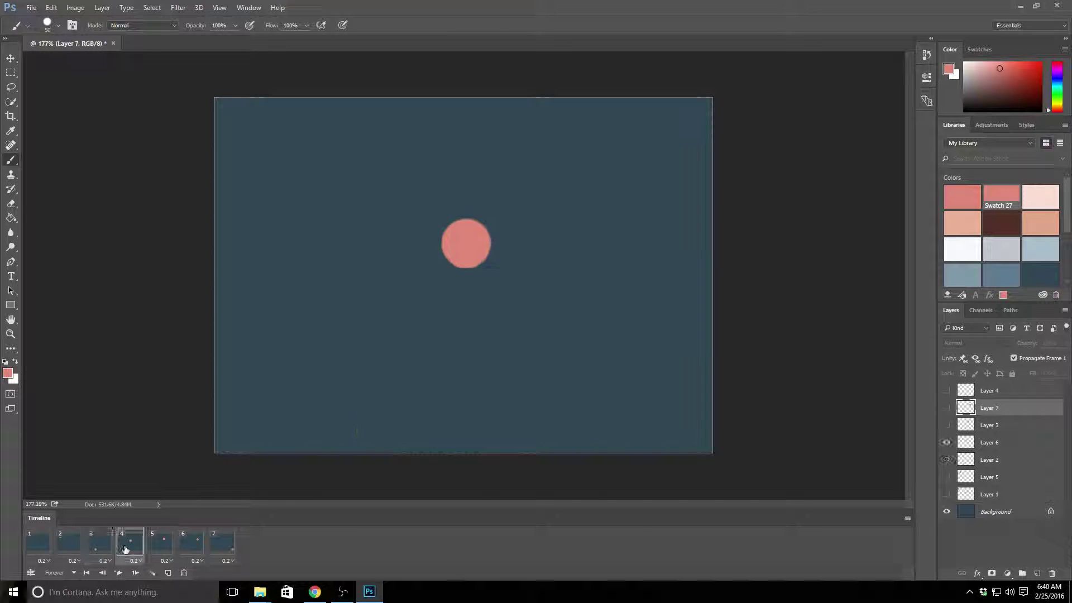
{"action": "left_click", "coordinate": [158, 549]}
{"action": "left_click", "coordinate": [189, 549]}
{"action": "left_click", "coordinate": [218, 550]}
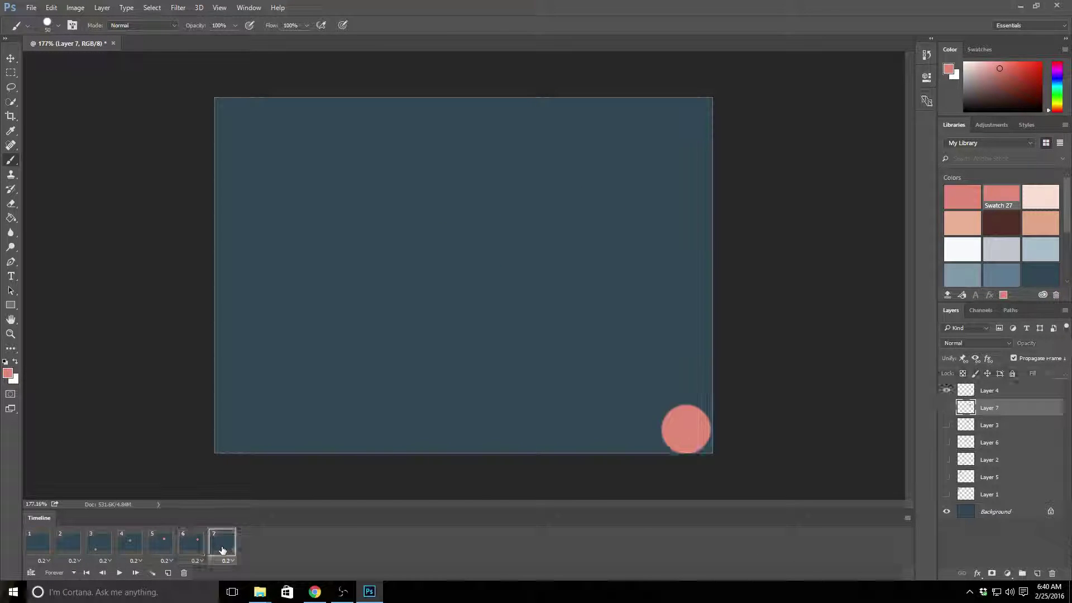
{"action": "left_click", "coordinate": [192, 549]}
{"action": "left_click", "coordinate": [160, 549]}
{"action": "left_click", "coordinate": [130, 549]}
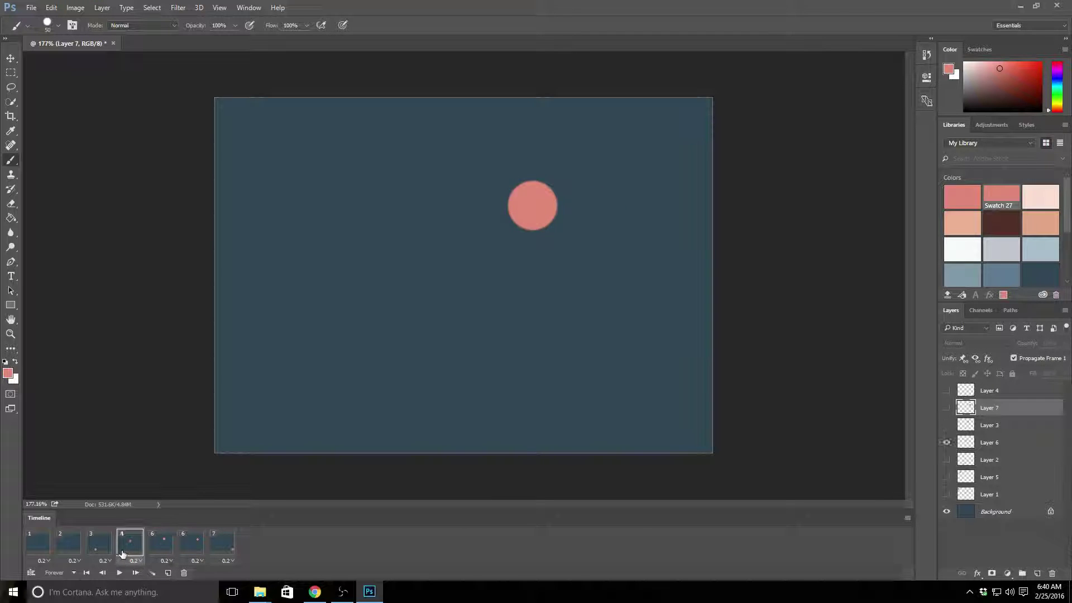
{"action": "left_click", "coordinate": [98, 550]}
{"action": "left_click", "coordinate": [68, 549]}
{"action": "left_click", "coordinate": [36, 553]}
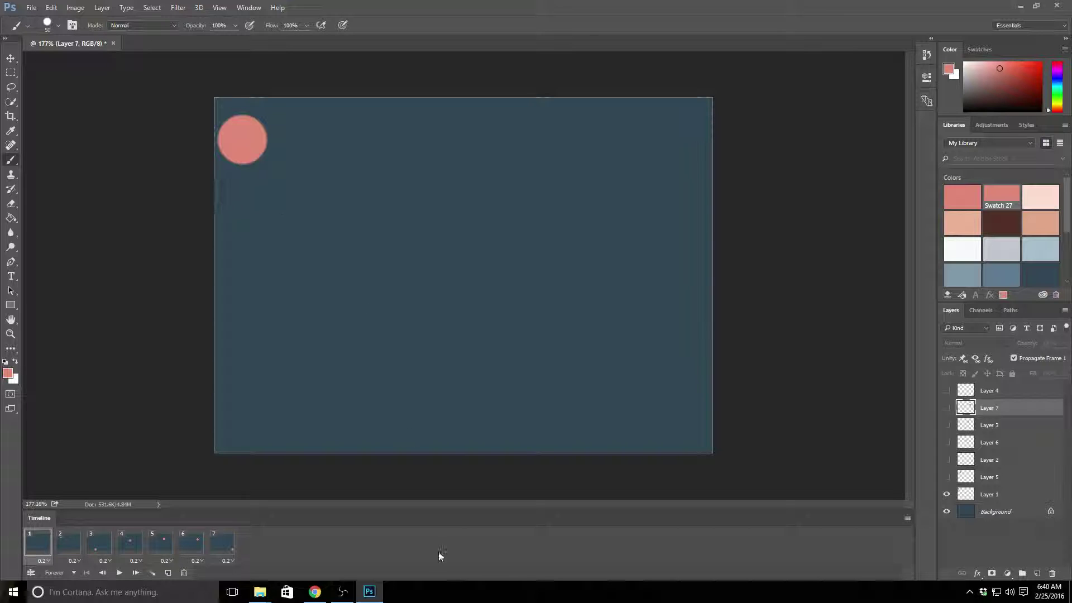
- In frame 2, turn on Auto-Select for the Move tool and move the Layer 5 dot straight down near the canvas's lower edge
{"action": "left_click", "coordinate": [69, 549]}
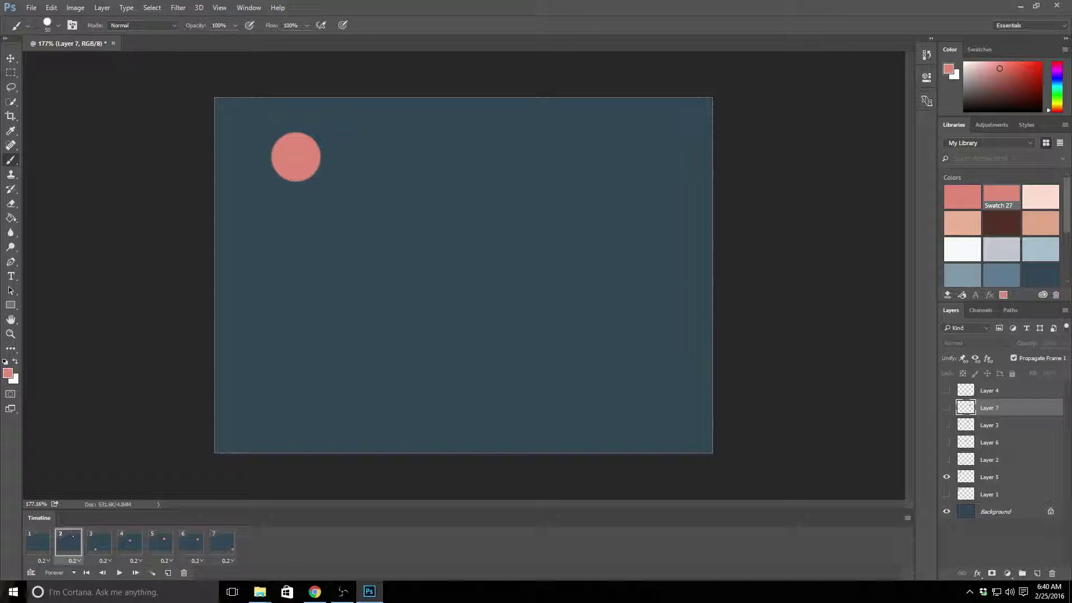
{"action": "left_click", "coordinate": [11, 60]}
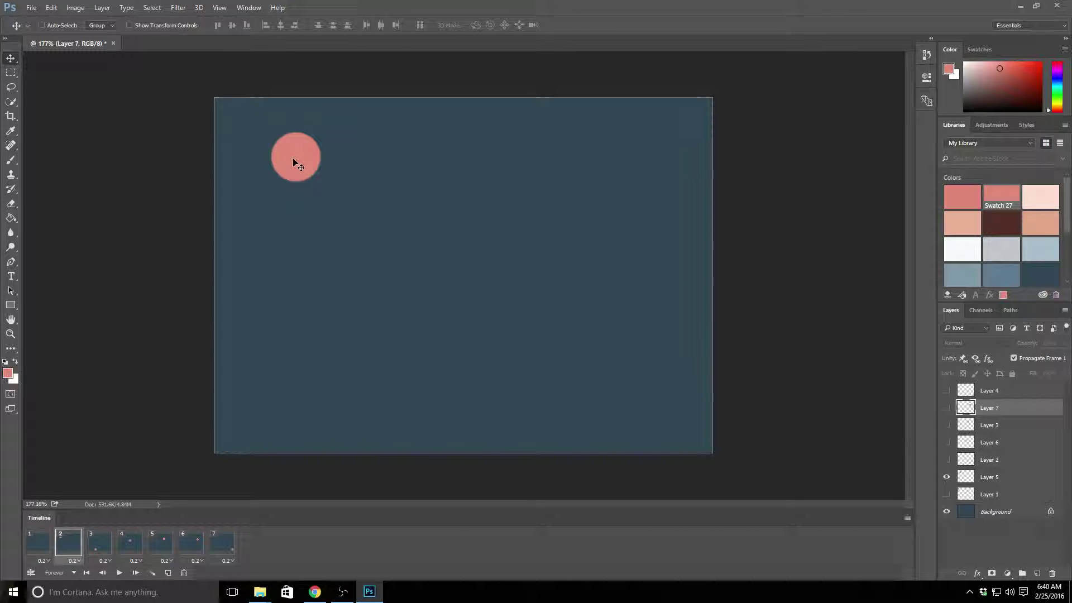
{"action": "left_click", "coordinate": [42, 25]}
{"action": "left_click_drag", "start_coordinate": [295, 158], "coordinate": [299, 398]}
- Play the animation from the first frame, stop it, and check the moved dot in frame 2
{"action": "left_click", "coordinate": [86, 573]}
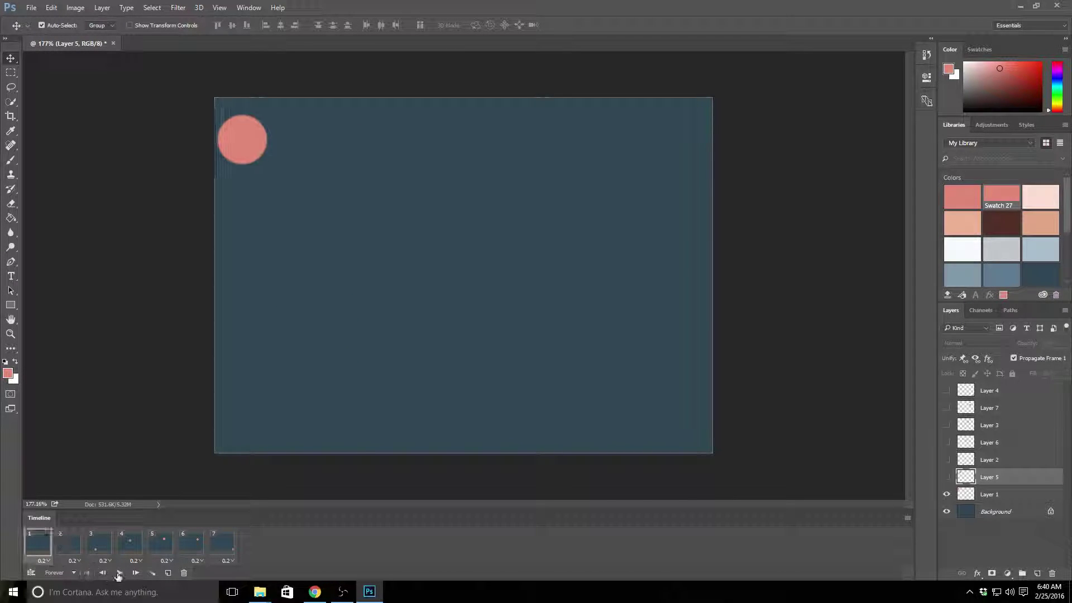
{"action": "left_click", "coordinate": [118, 572]}
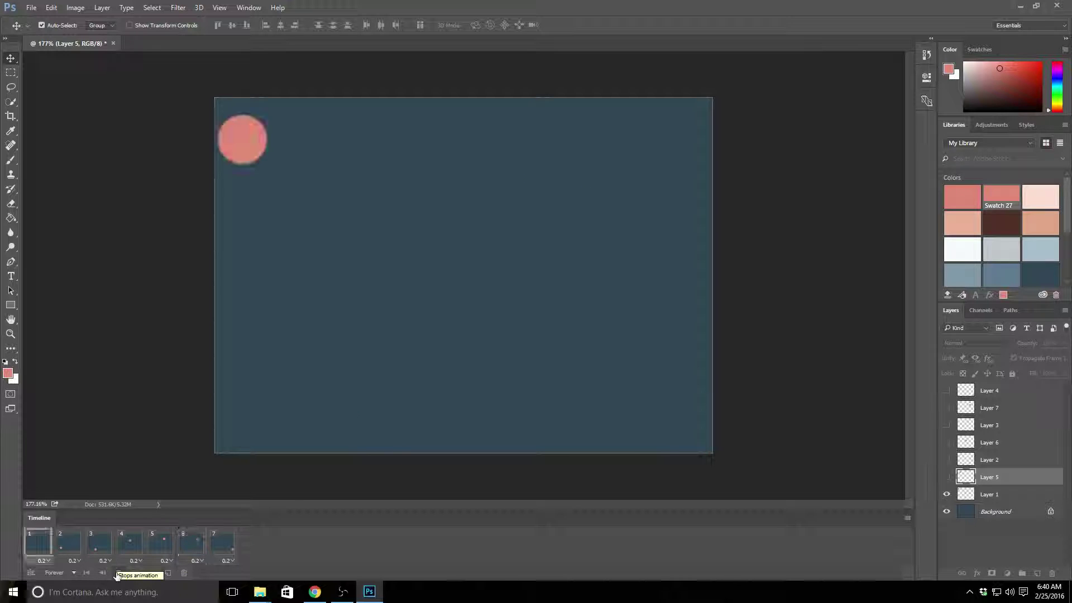
{"action": "left_click", "coordinate": [116, 574]}
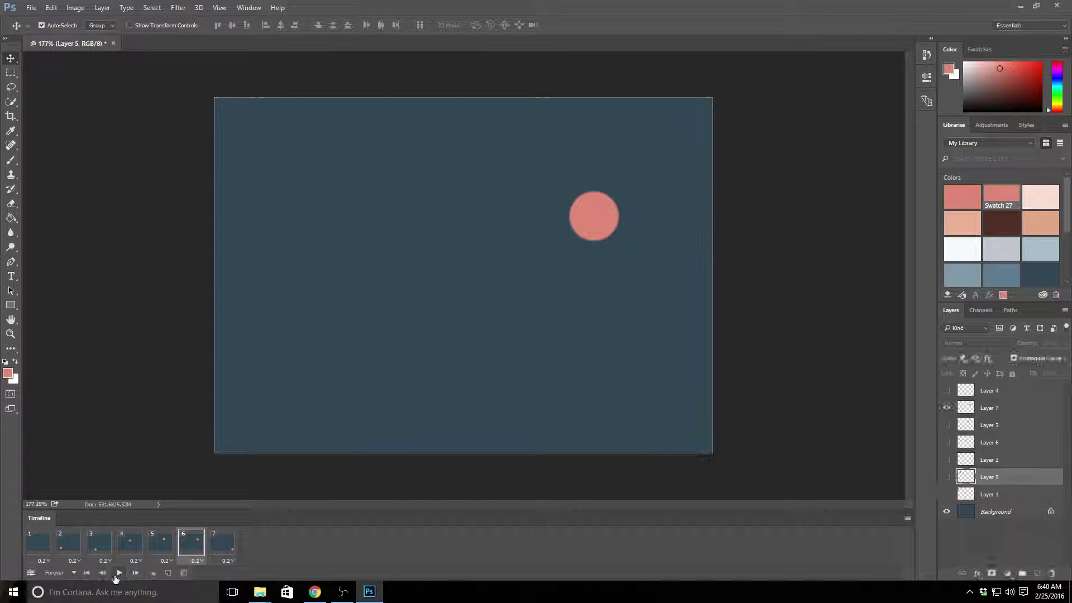
{"action": "left_click", "coordinate": [69, 552]}
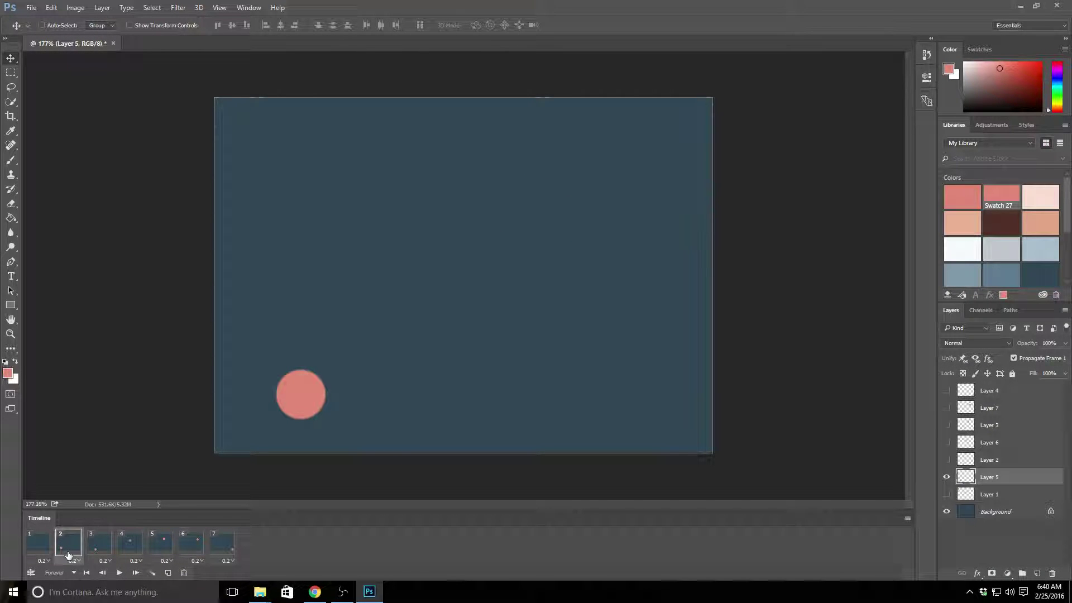
{"action": "key", "text": "space"}
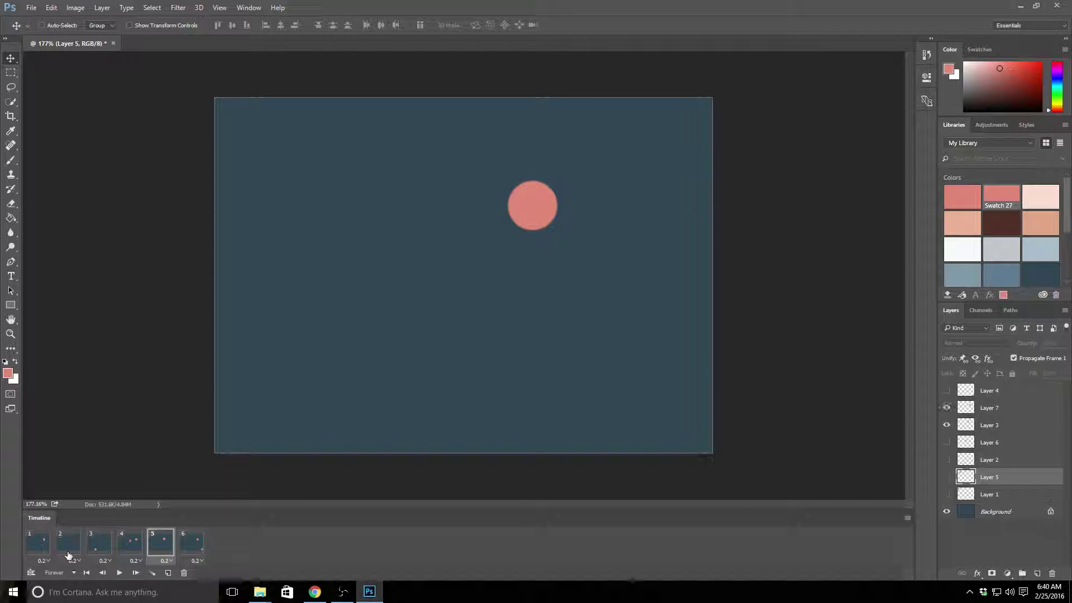
- Step backward repeatedly through the recent edits to undo the move of frame 2's dot
{"action": "left_click", "coordinate": [51, 7]}
{"action": "left_click", "coordinate": [63, 41]}
{"action": "left_click", "coordinate": [51, 8]}
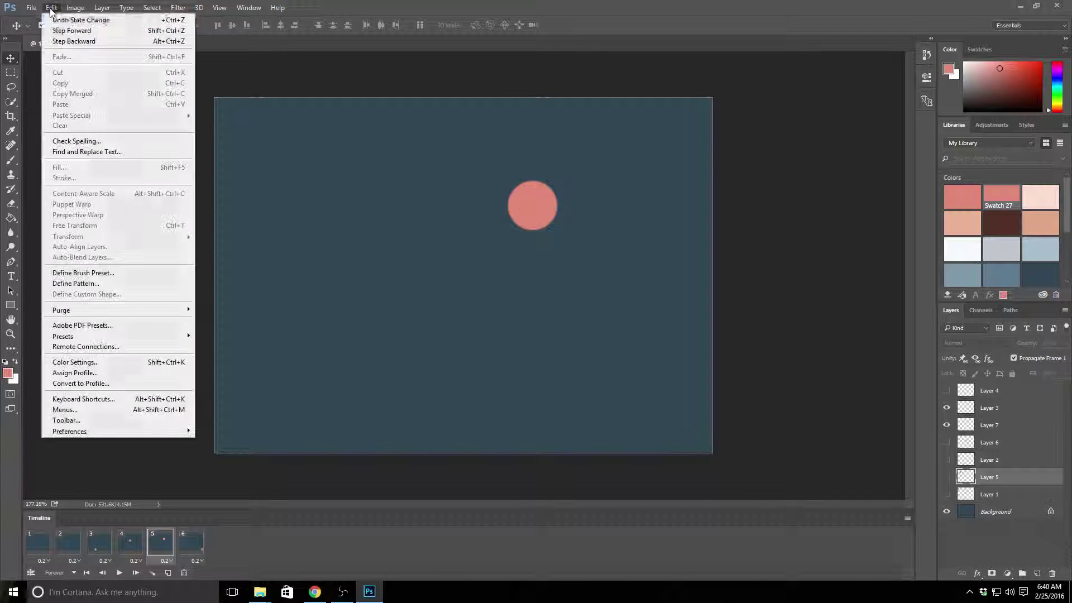
{"action": "left_click", "coordinate": [63, 41]}
{"action": "left_click", "coordinate": [51, 8]}
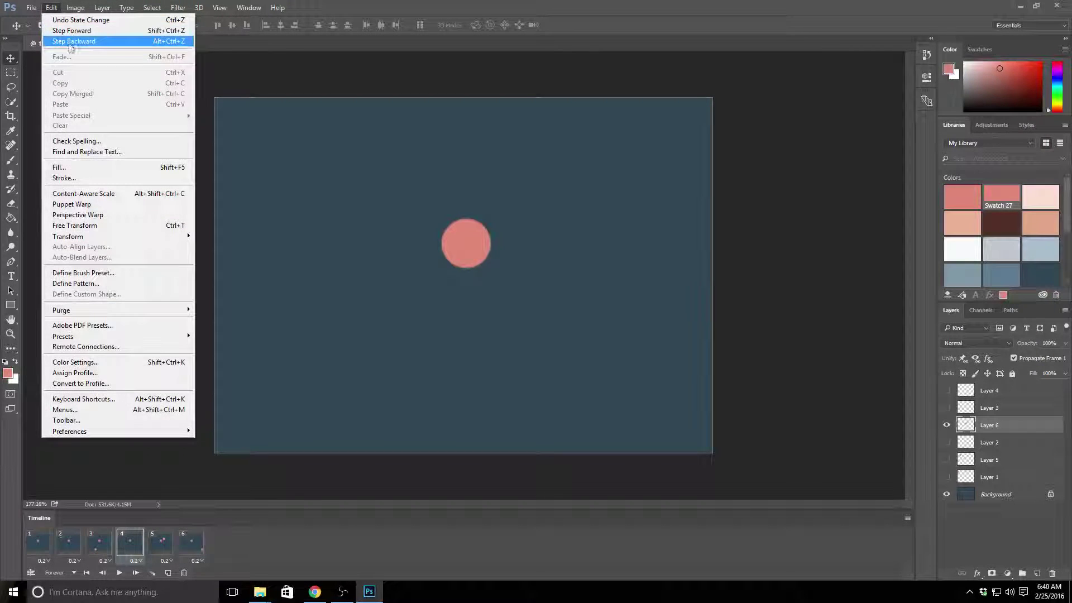
{"action": "left_click", "coordinate": [65, 41]}
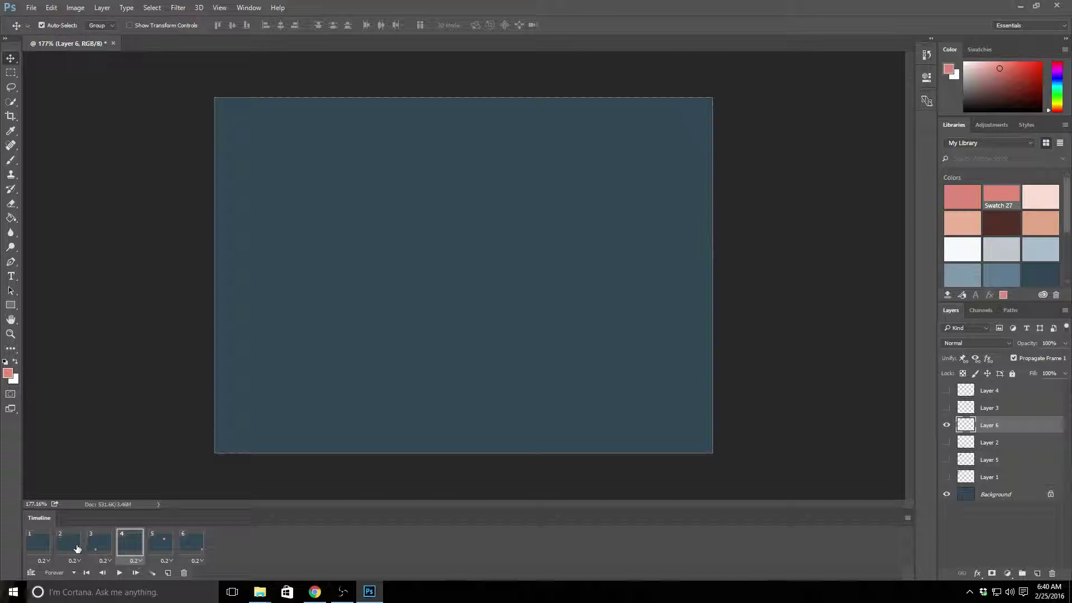
{"action": "left_click", "coordinate": [56, 8]}
{"action": "left_click", "coordinate": [63, 44]}
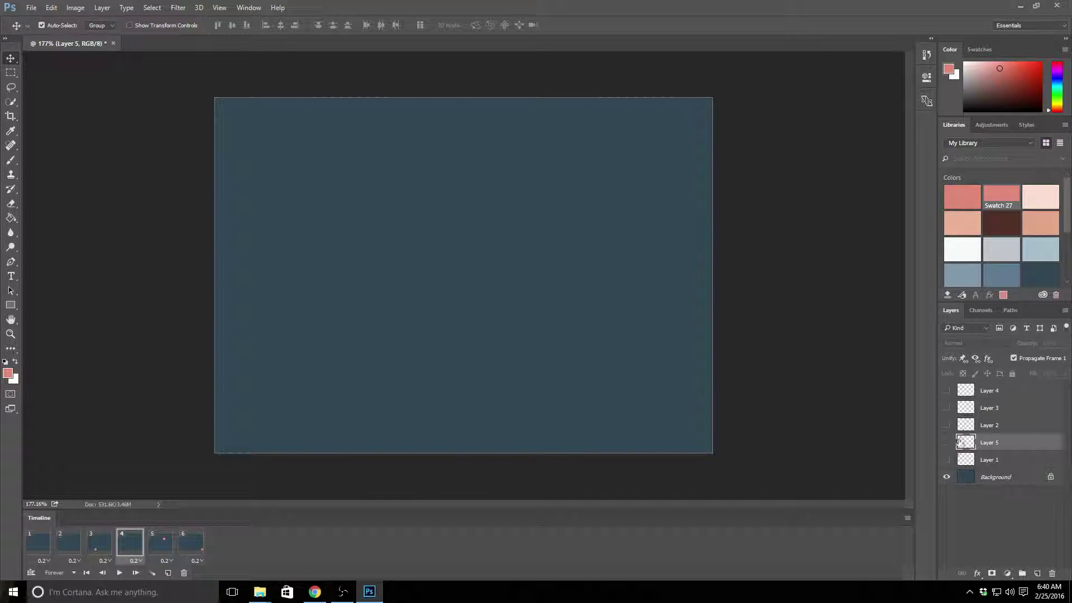
{"action": "left_click", "coordinate": [51, 8]}
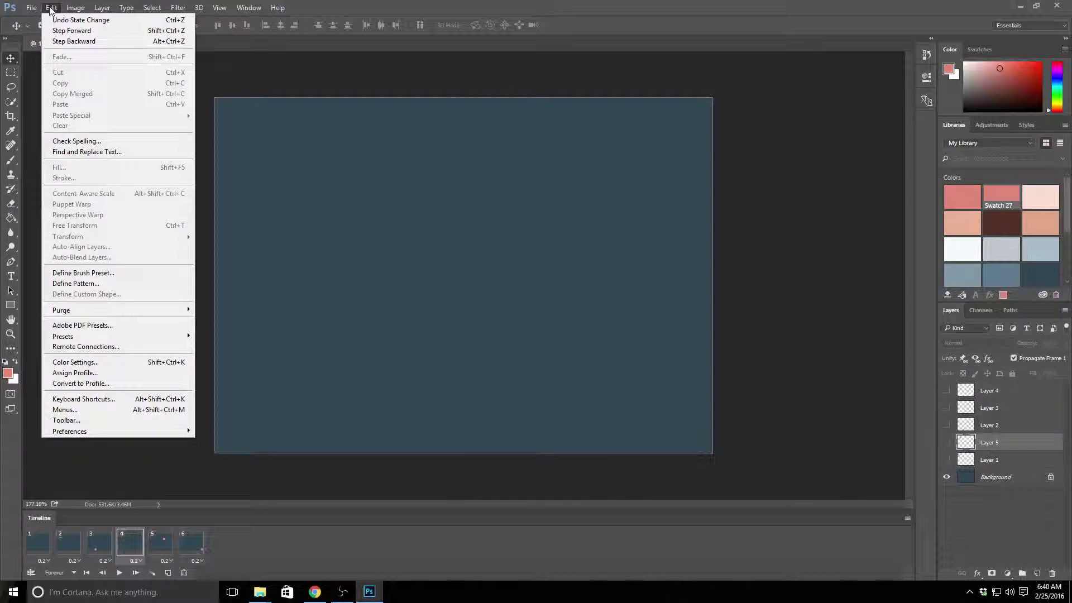
{"action": "mouse_move", "coordinate": [75, 8]}
- Restore the Duplicate Frame history state just before the last move, and play and stop the animation to check it
{"action": "left_click", "coordinate": [925, 54]}
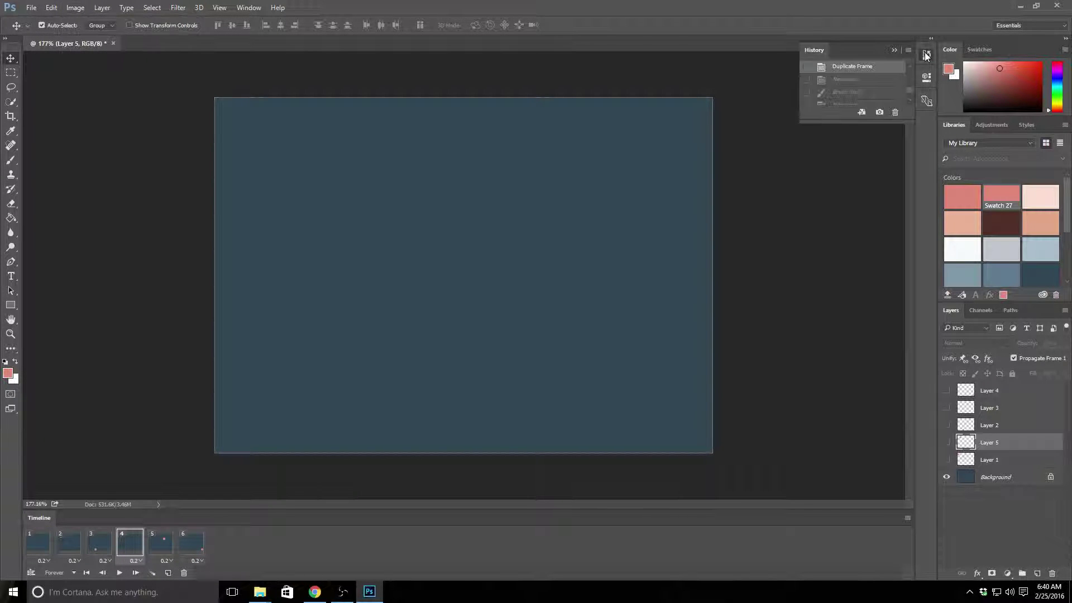
{"action": "left_click", "coordinate": [862, 105]}
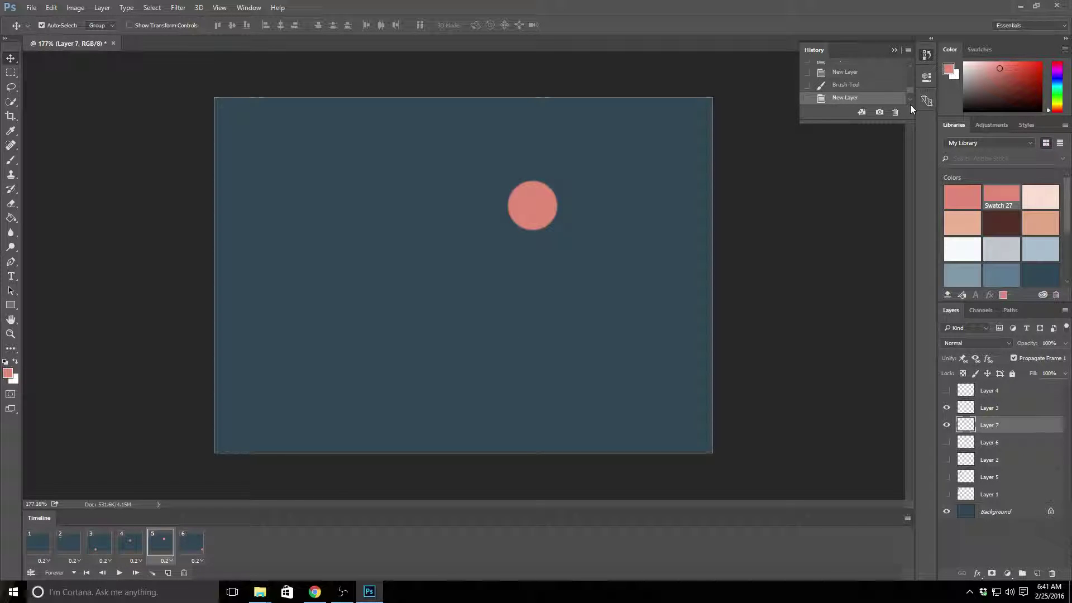
{"action": "scroll", "coordinate": [909, 99], "scroll_direction": "down", "scroll_amount": 1}
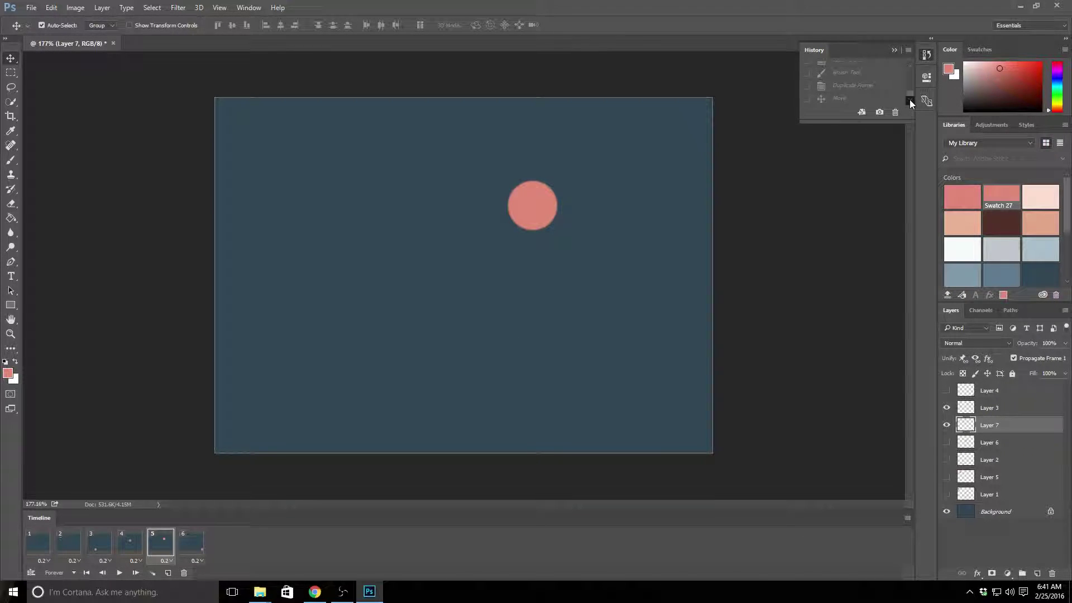
{"action": "left_click", "coordinate": [850, 87]}
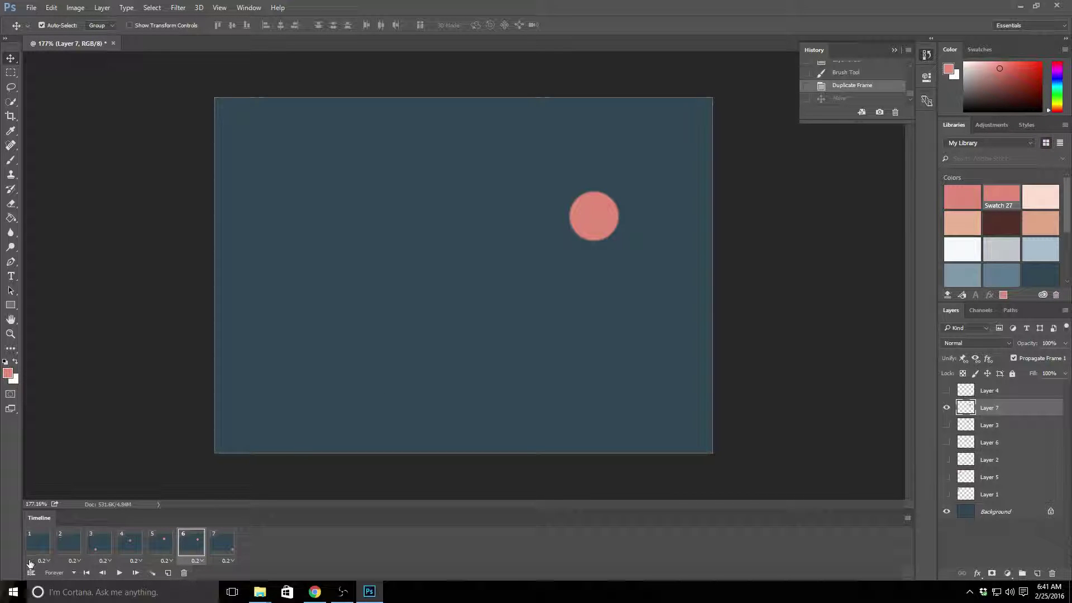
{"action": "left_click", "coordinate": [115, 572]}
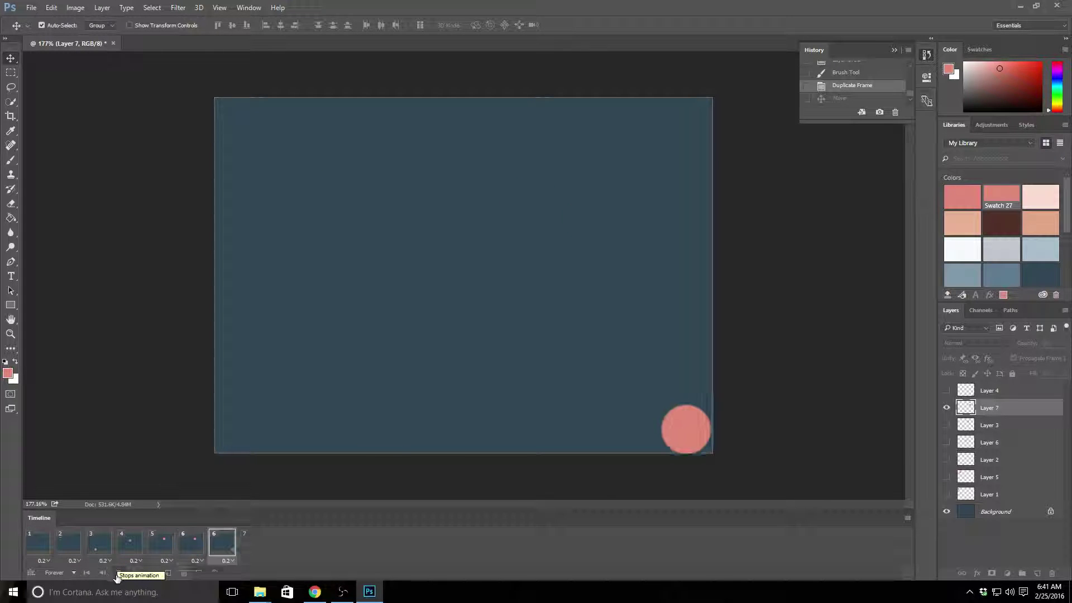
{"action": "left_click", "coordinate": [119, 575]}
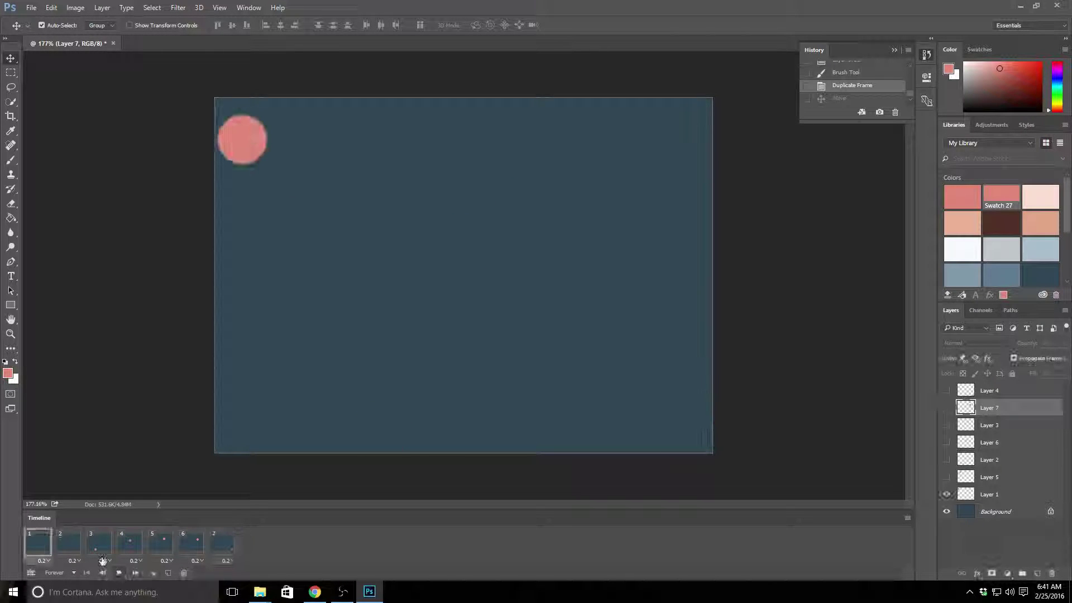
- Open the Save for Web (Legacy) export for the GIF, and play and stop its animation preview
{"action": "left_click", "coordinate": [31, 8]}
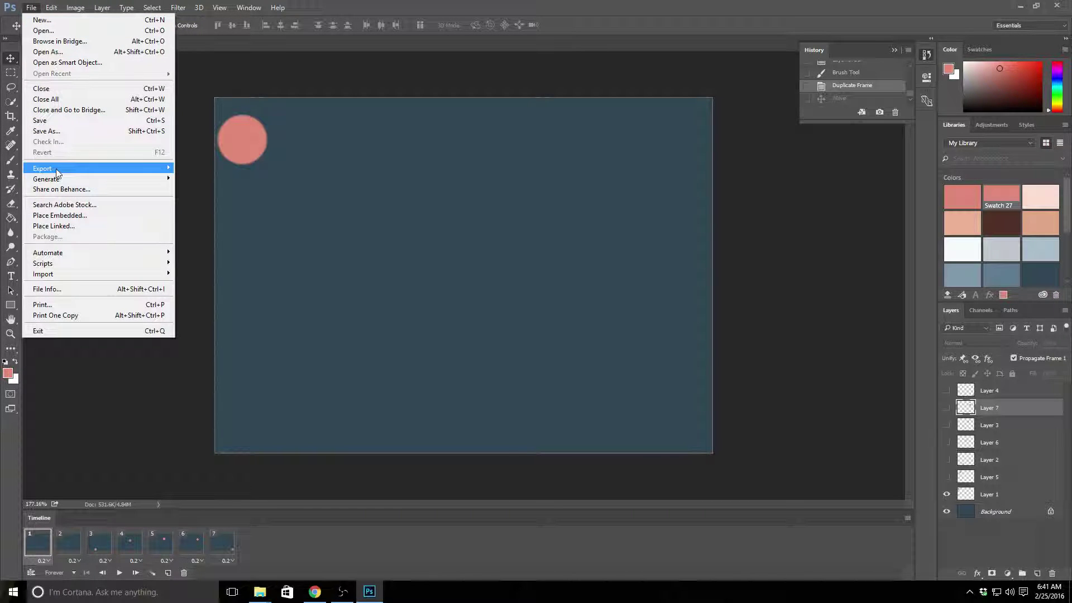
{"action": "mouse_move", "coordinate": [56, 169]}
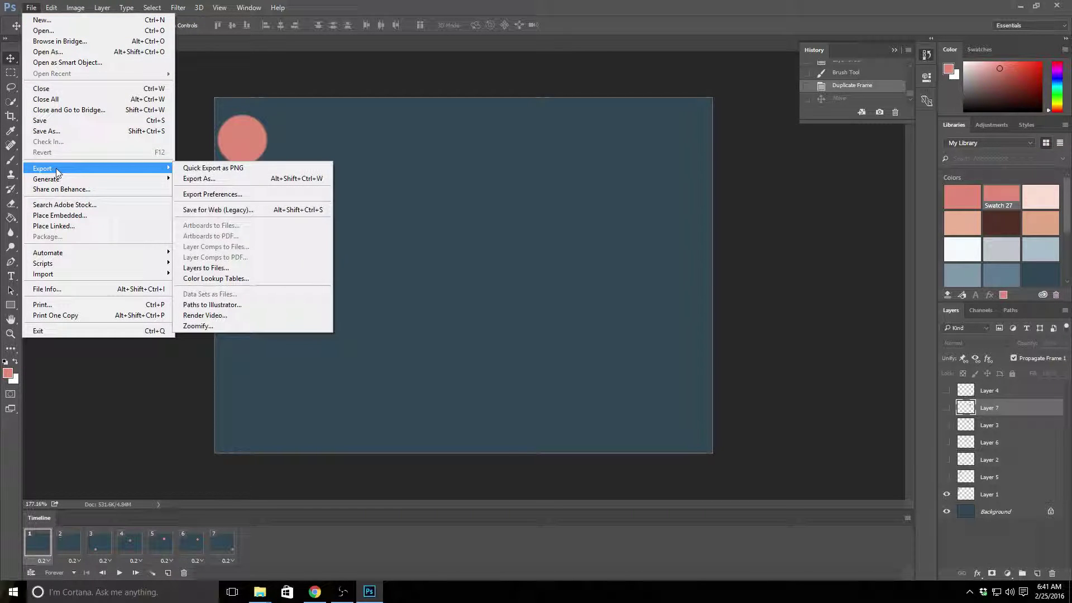
{"action": "left_click", "coordinate": [210, 212]}
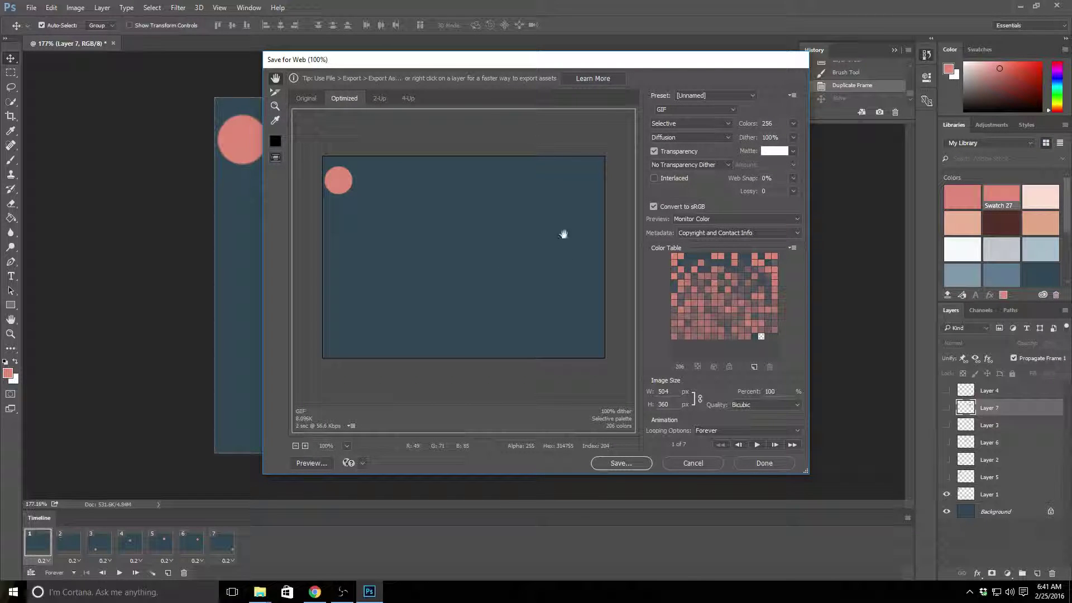
{"action": "left_click", "coordinate": [758, 444]}
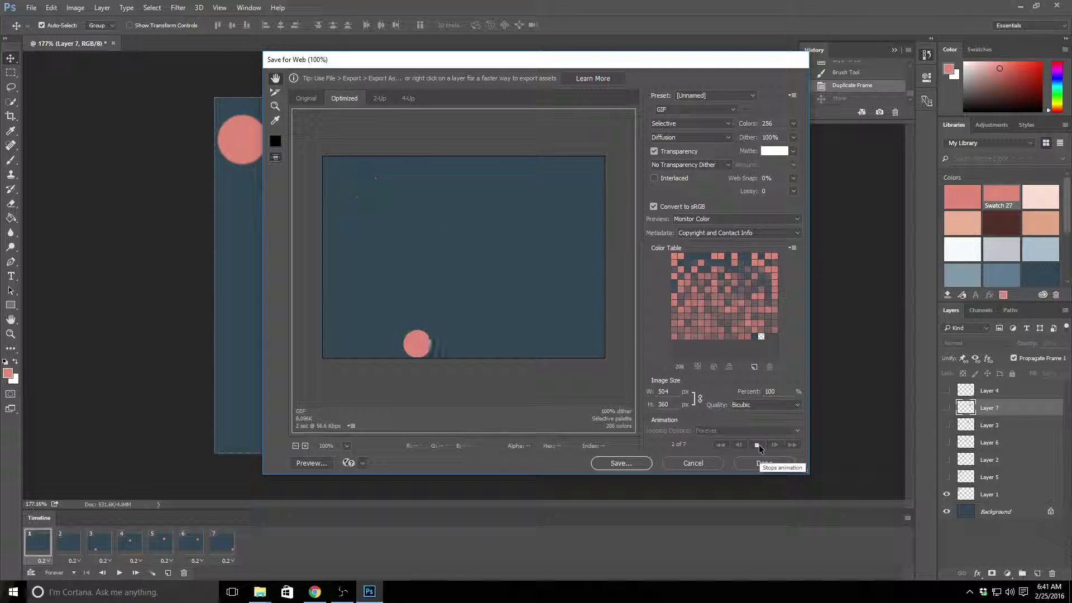
{"action": "left_click", "coordinate": [759, 444]}
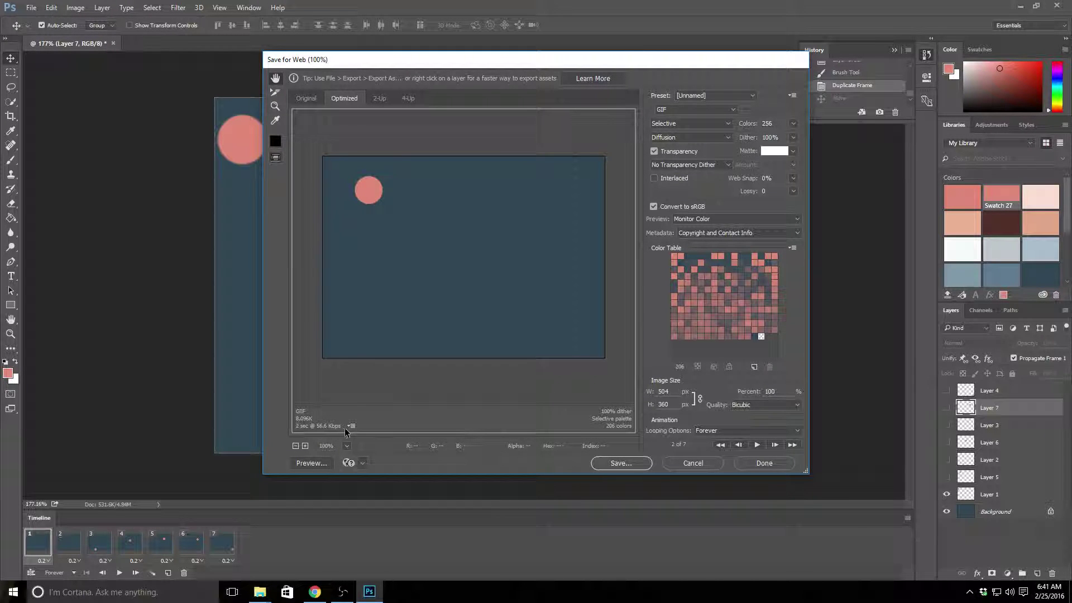
- Try limiting the GIF to 4 colors, and set the color count back to 256
{"action": "left_click", "coordinate": [793, 124]}
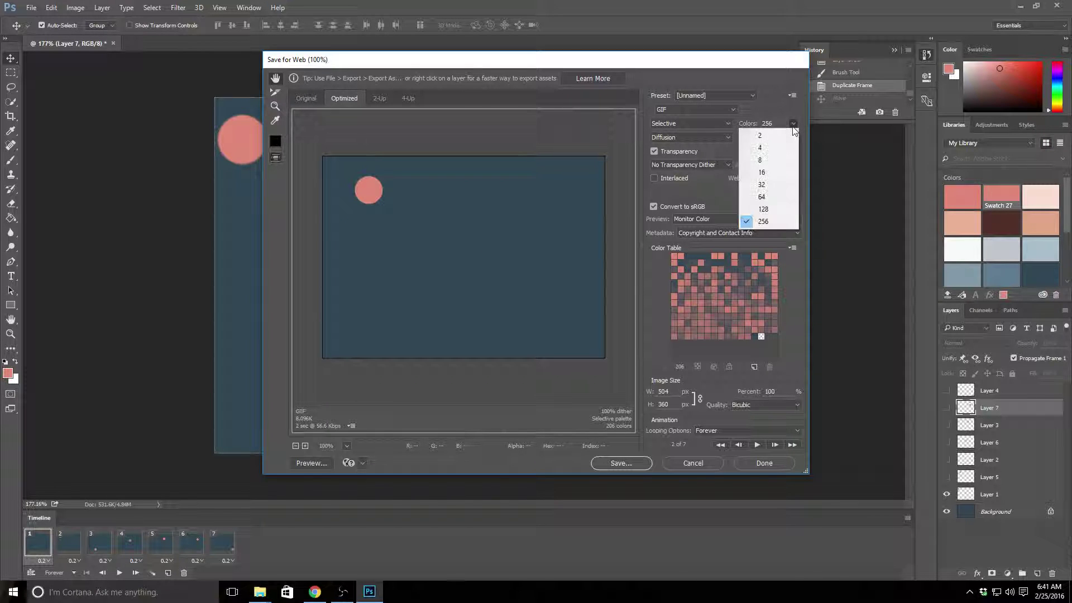
{"action": "left_click", "coordinate": [758, 146]}
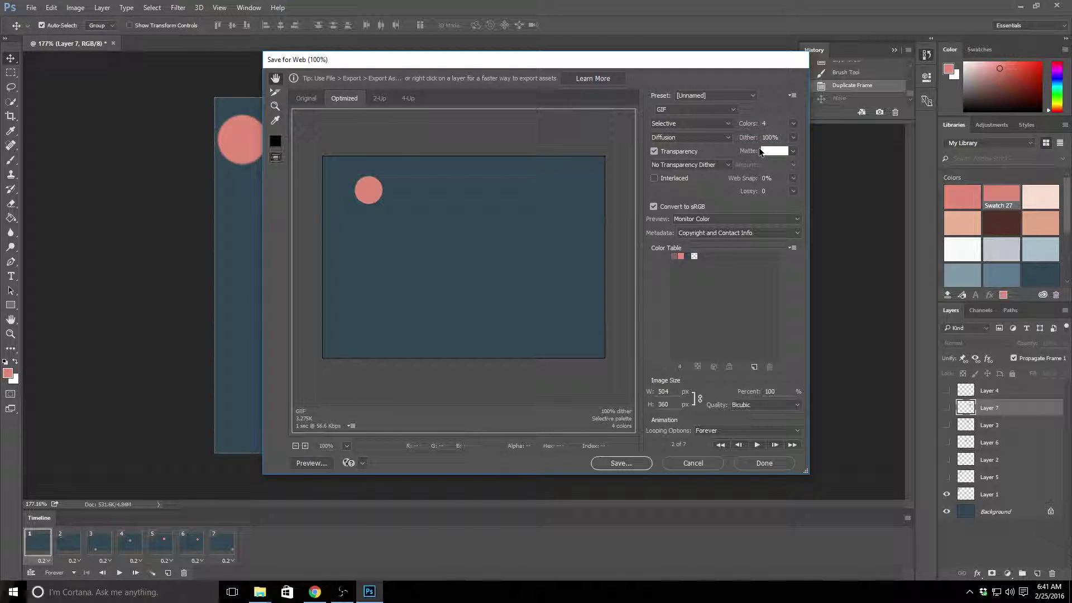
{"action": "left_click", "coordinate": [789, 127]}
{"action": "left_click", "coordinate": [777, 226]}
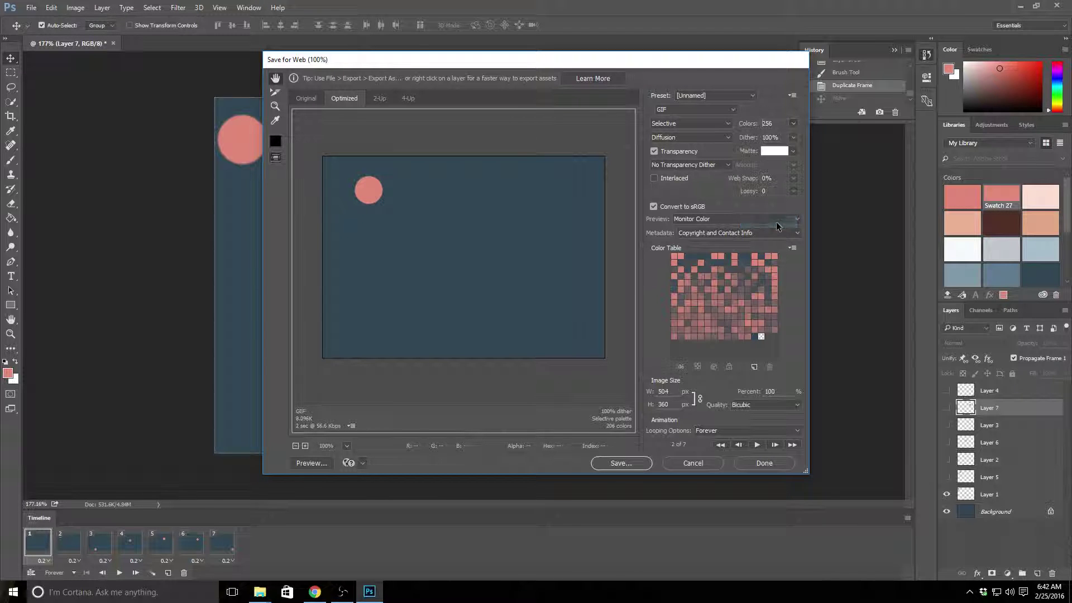
- Save the optimized GIF to the Desktop as Ball.gif
{"action": "left_click", "coordinate": [625, 464]}
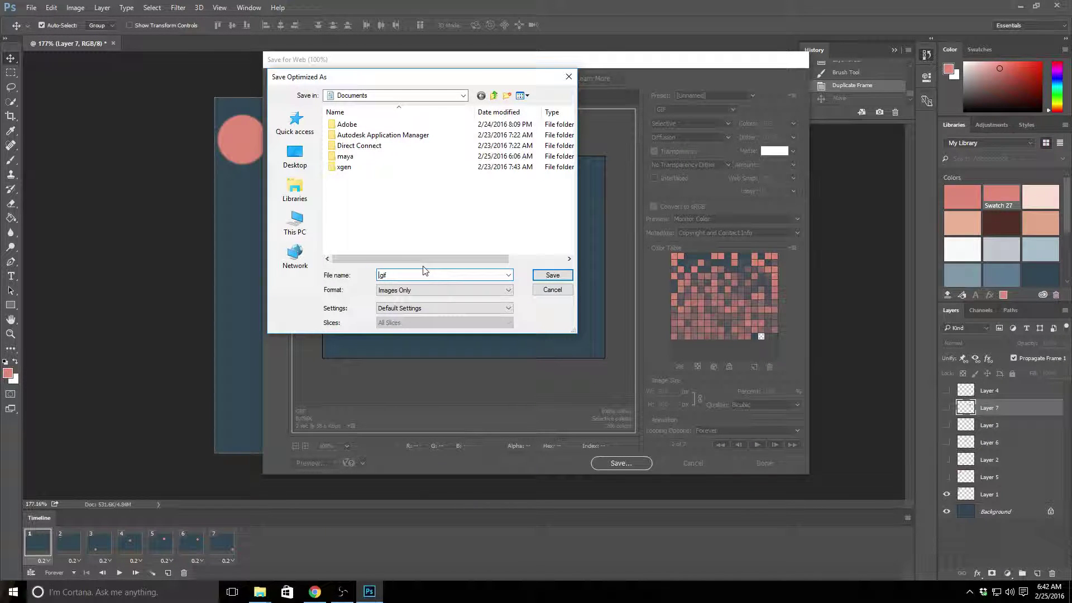
{"action": "type", "text": "Ball"}
{"action": "left_click", "coordinate": [295, 153]}
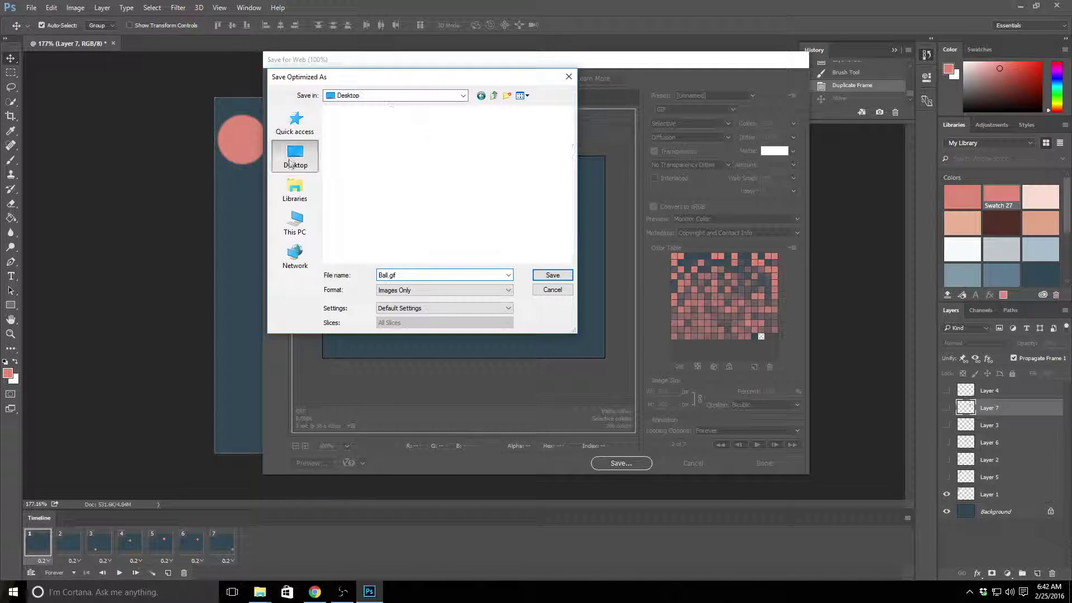
{"action": "left_click", "coordinate": [552, 275]}
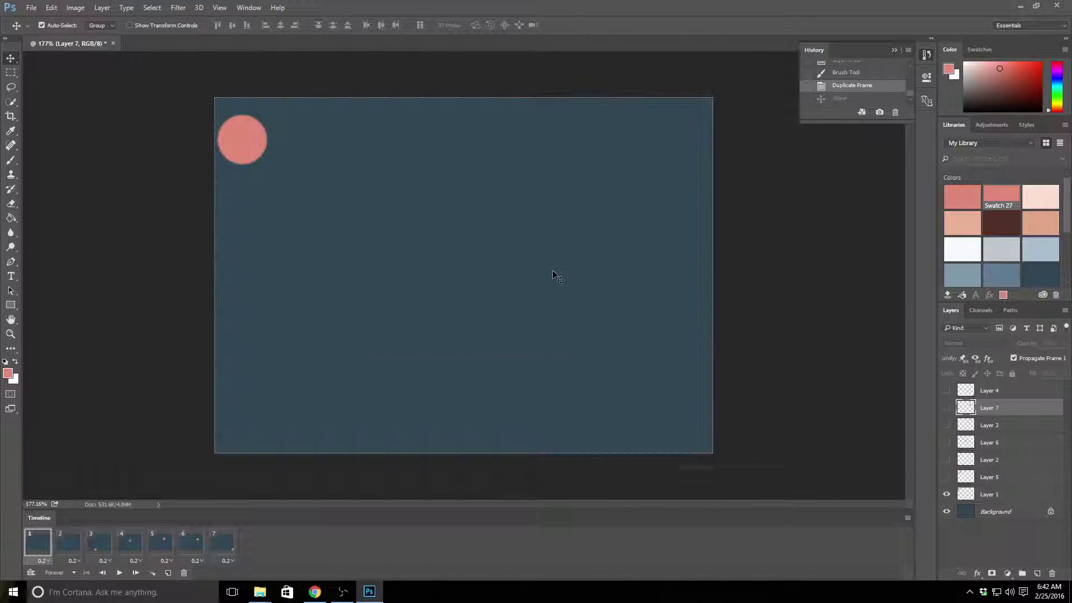
- Reposition Ball.gif on the desktop, view it playing in Google Chrome, and close the browser window
{"action": "left_click", "coordinate": [1020, 7]}
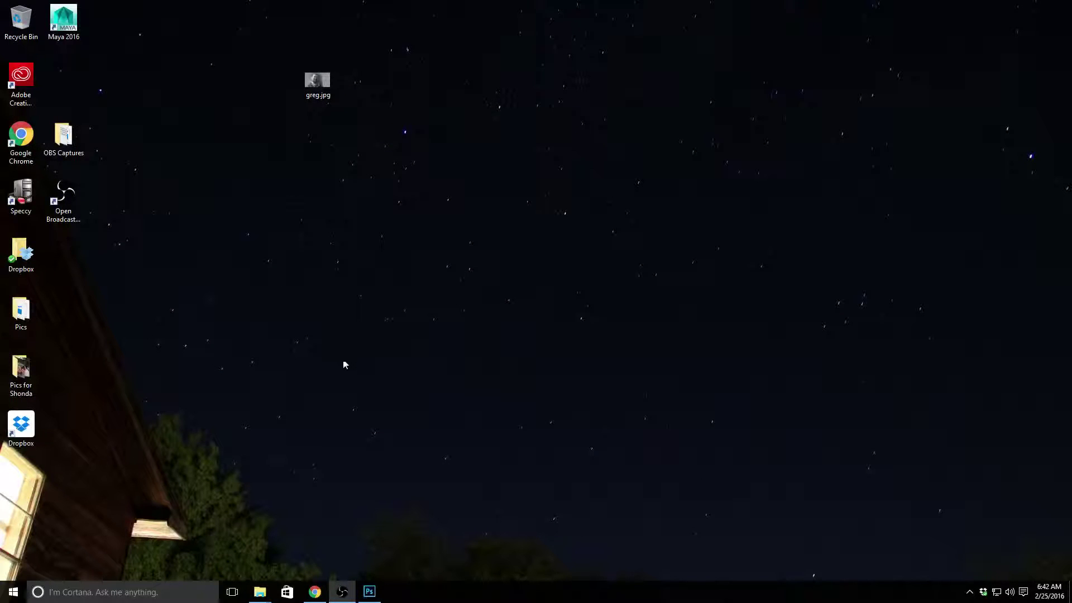
{"action": "left_click_drag", "start_coordinate": [22, 485], "coordinate": [369, 278]}
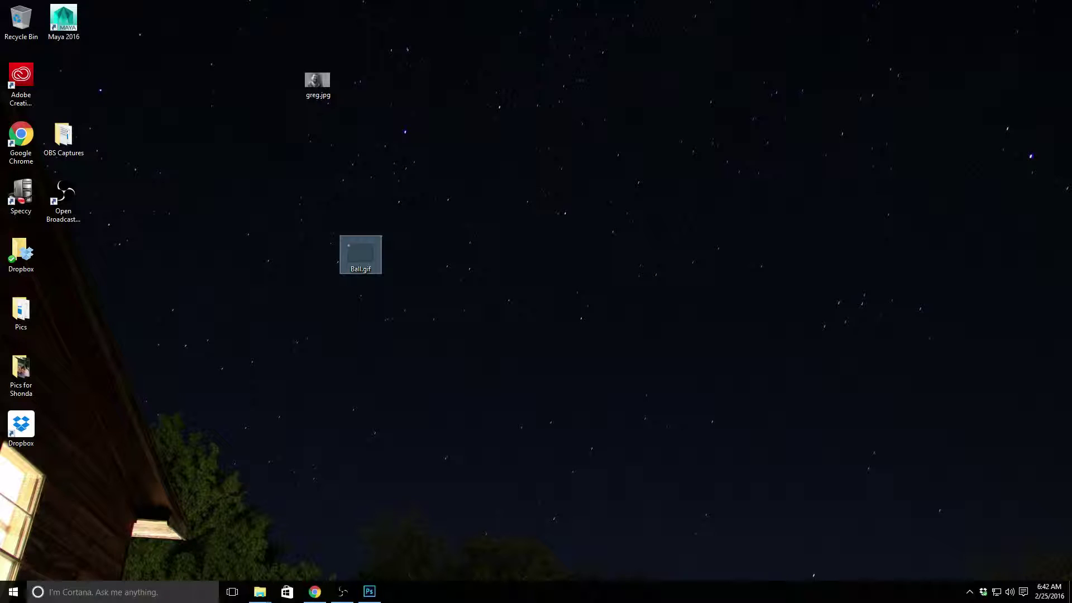
{"action": "left_click", "coordinate": [315, 592]}
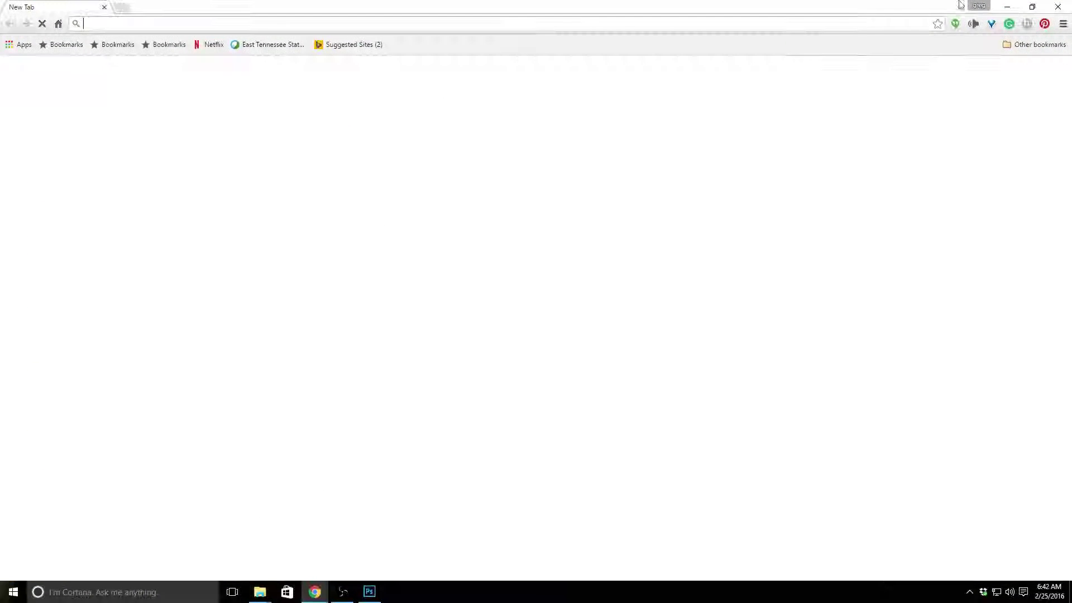
{"action": "key", "text": "super+Down"}
{"action": "left_click_drag", "start_coordinate": [352, 256], "coordinate": [804, 292]}
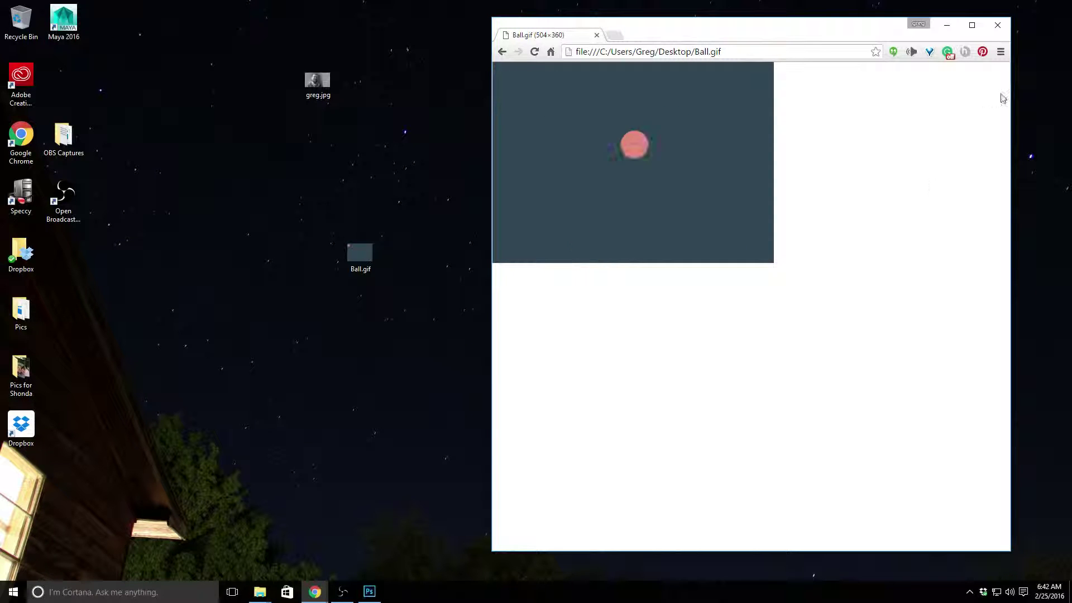
{"action": "left_click", "coordinate": [999, 27]}
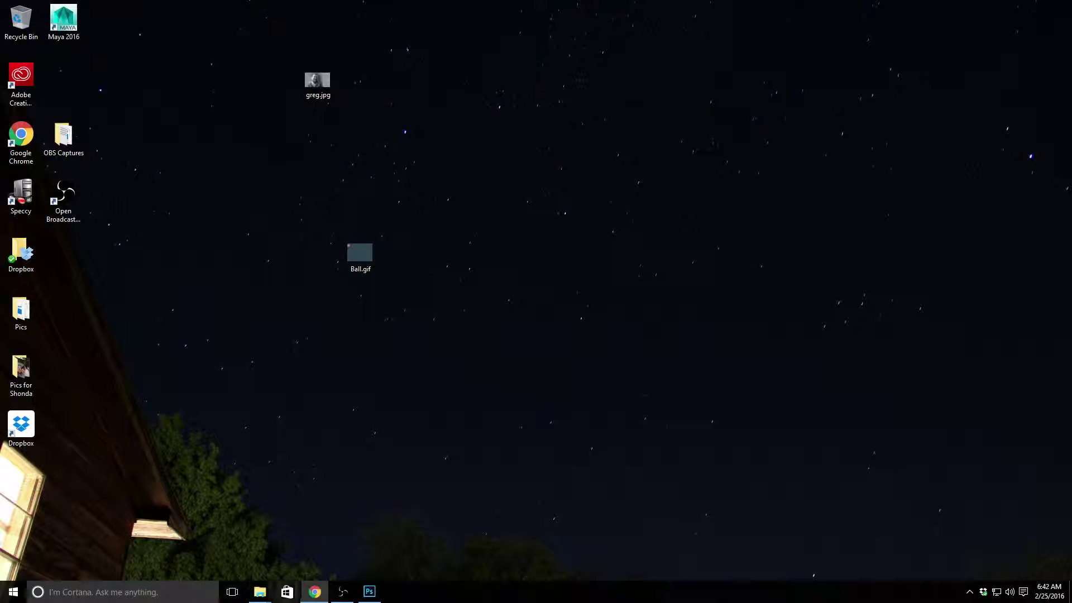
- Switch back to Photoshop, open the portrait JPG from the desktop as a separate document, and bring it into view
{"action": "left_click", "coordinate": [369, 591]}
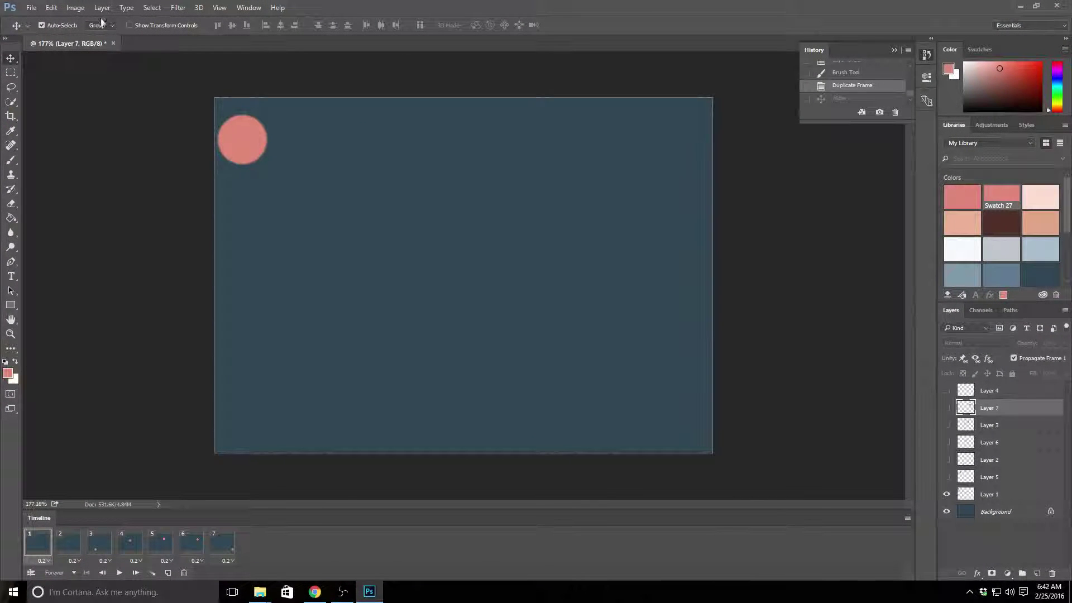
{"action": "left_click_drag", "start_coordinate": [782, 6], "coordinate": [836, 177]}
{"action": "left_click_drag", "start_coordinate": [316, 82], "coordinate": [352, 211]}
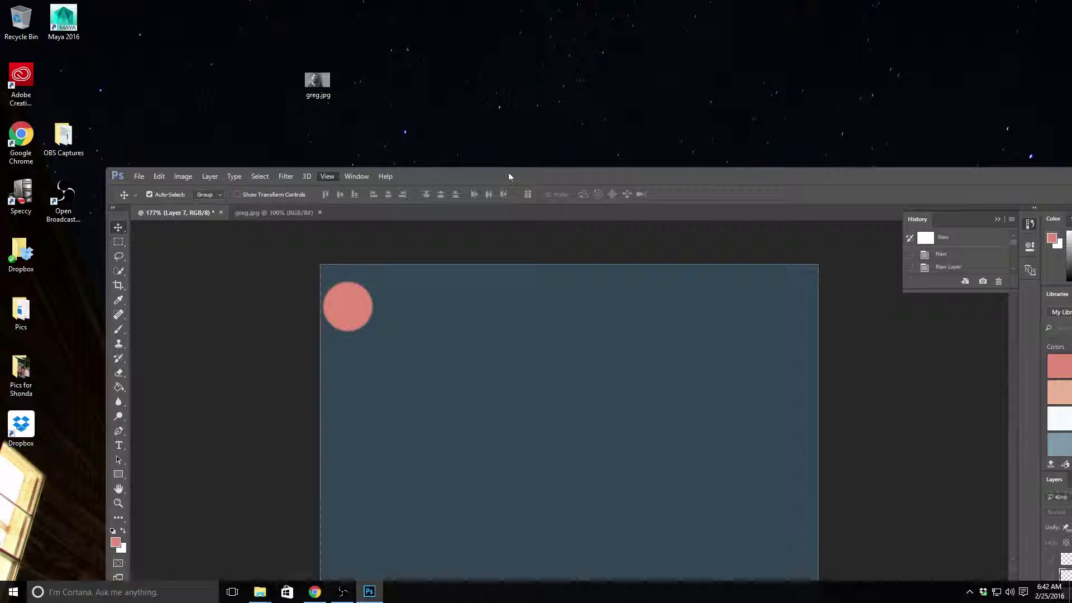
{"action": "left_click_drag", "start_coordinate": [508, 172], "coordinate": [416, 8]}
{"action": "left_click", "coordinate": [1048, 6]}
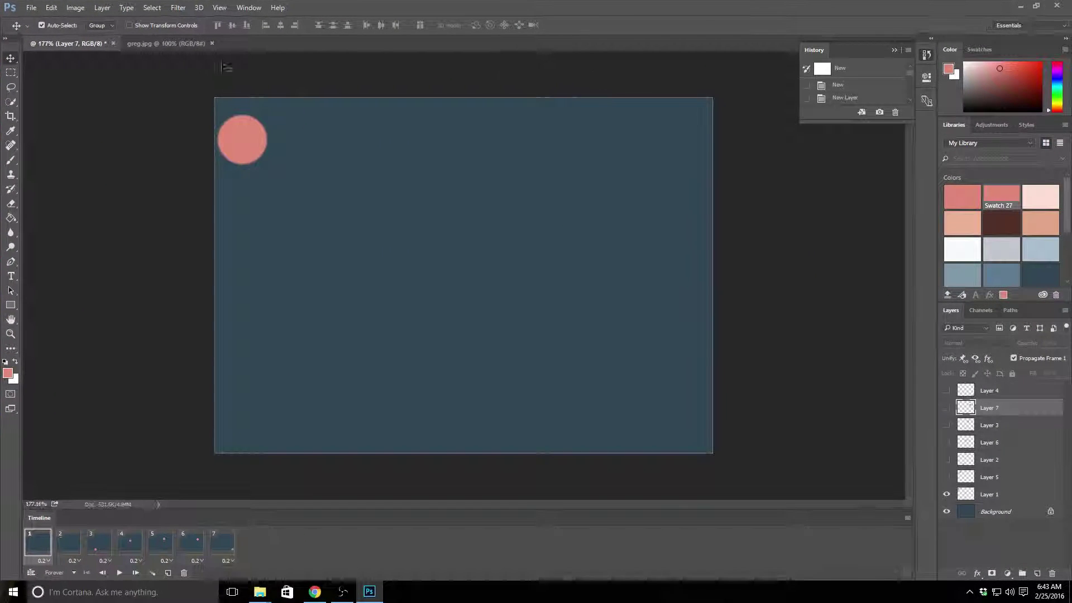
{"action": "left_click", "coordinate": [179, 45]}
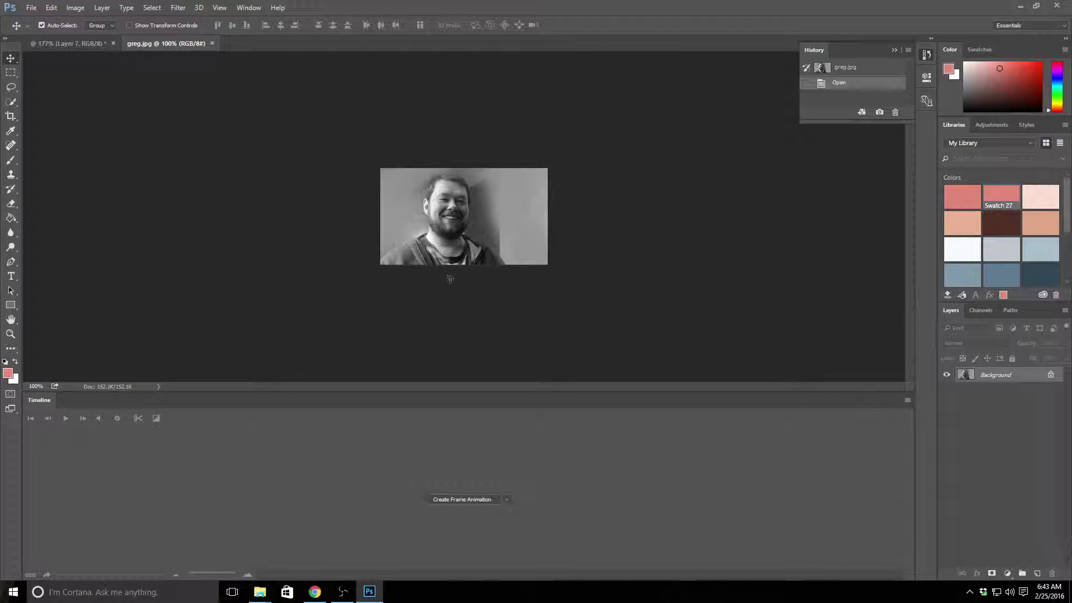
- Create a frame animation for the portrait photo and duplicate its Background layer within the same document
{"action": "scroll", "coordinate": [449, 235], "scroll_direction": "up", "scroll_amount": 1}
{"action": "scroll", "coordinate": [448, 235], "scroll_direction": "up", "scroll_amount": 3}
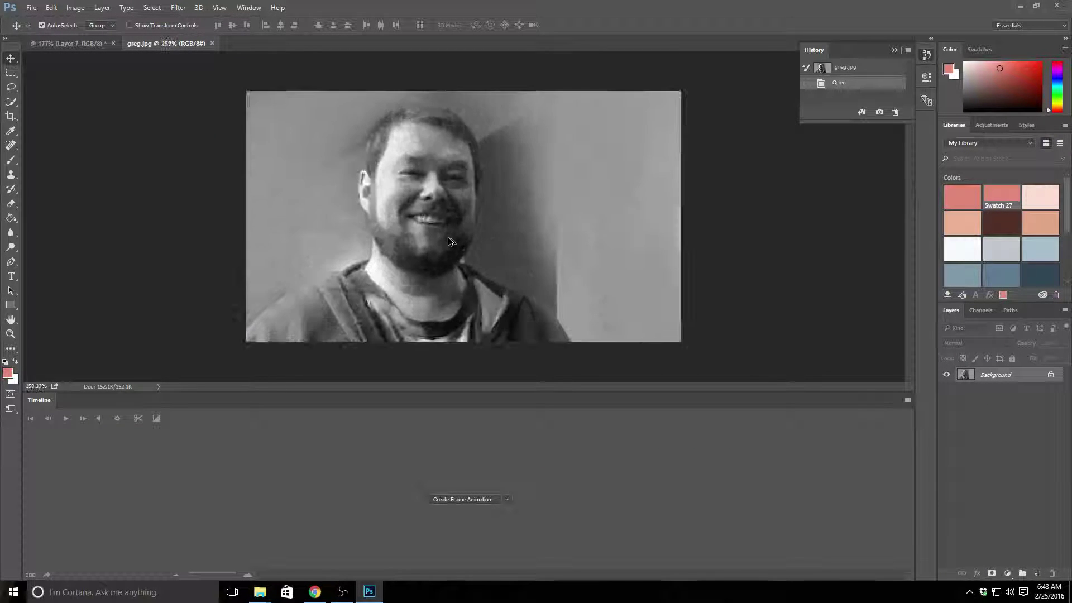
{"action": "left_click", "coordinate": [480, 501]}
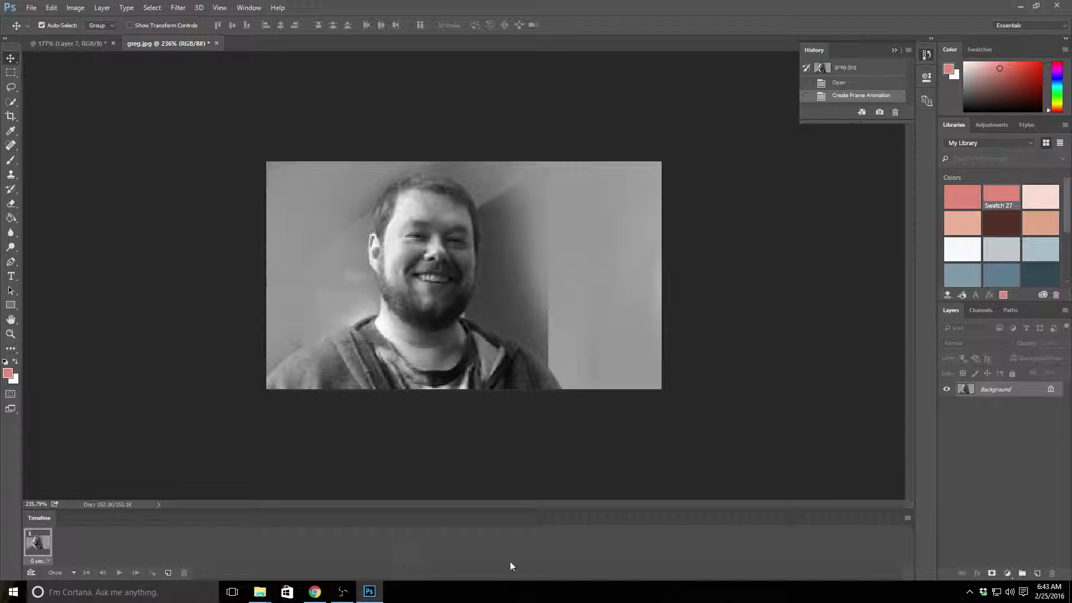
{"action": "right_click", "coordinate": [993, 394]}
{"action": "left_click", "coordinate": [991, 417]}
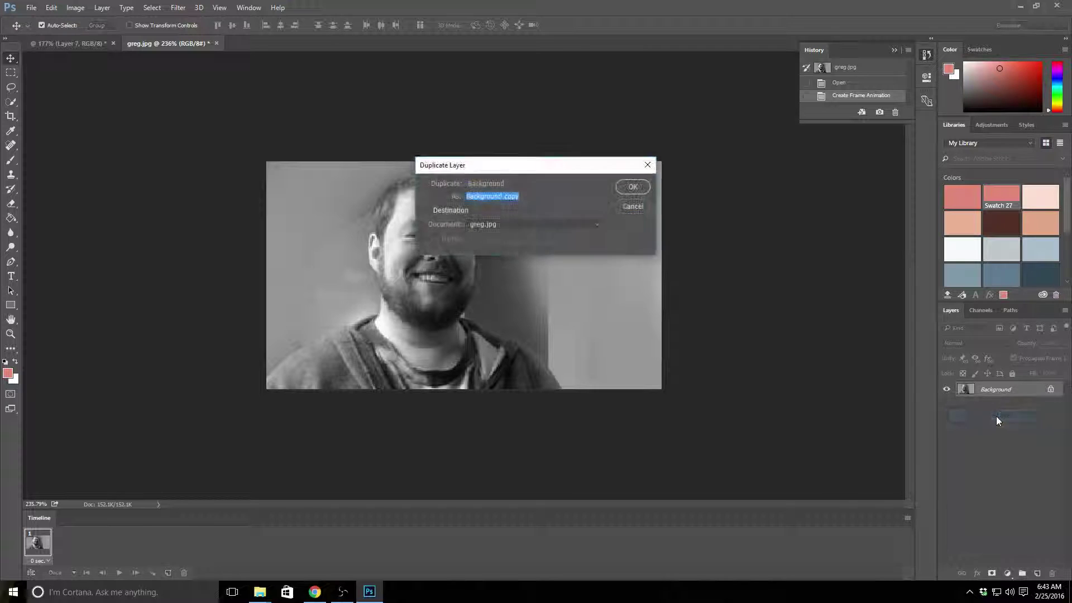
{"action": "left_click", "coordinate": [633, 187]}
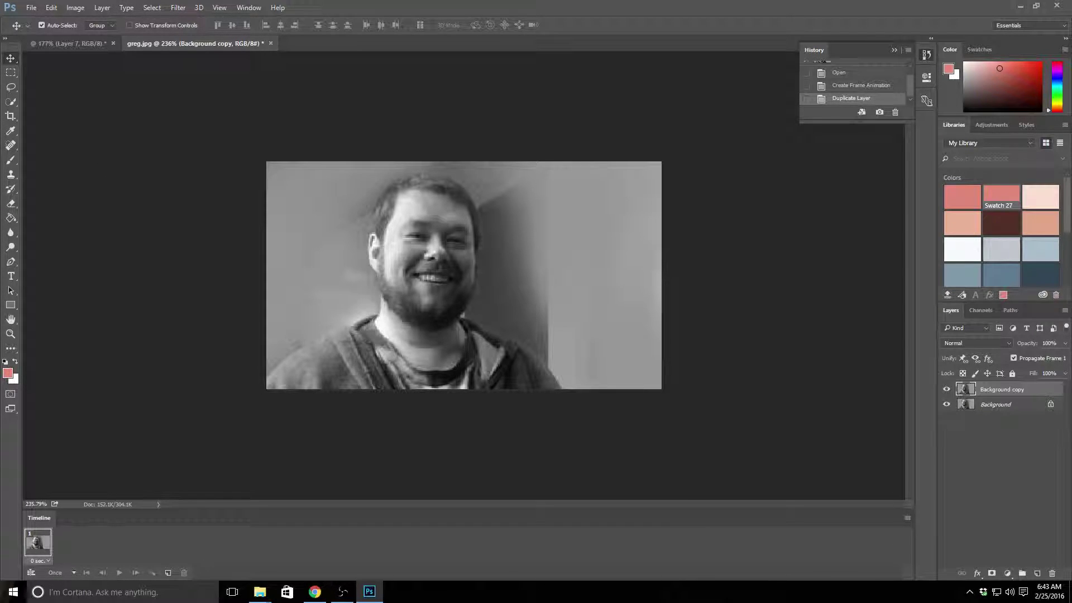
{"action": "left_click", "coordinate": [11, 160]}
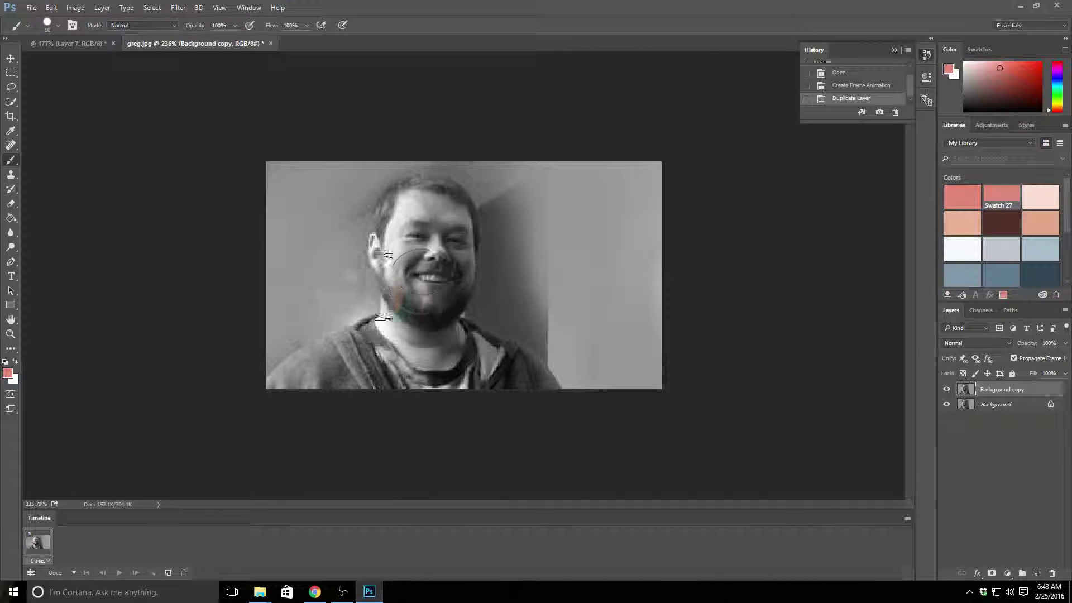
{"action": "left_click_drag", "start_coordinate": [372, 291], "coordinate": [468, 242]}
{"action": "key", "text": "ctrl+z"}
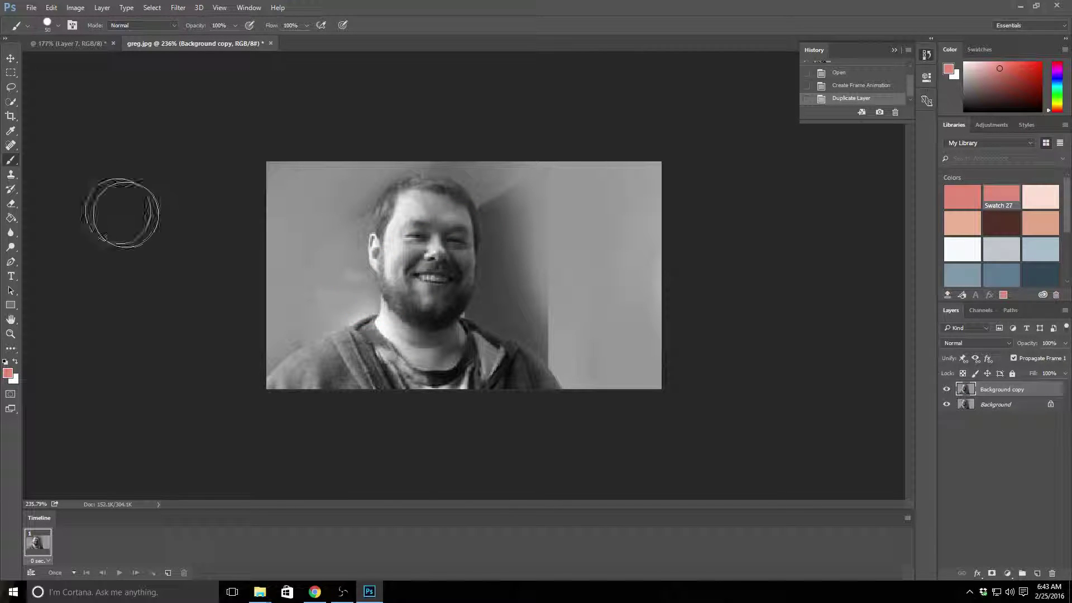
- Apply the Liquify filter to the Background copy layer, warping the head outward with a brush of size 100 and pressure 100
{"action": "left_click", "coordinate": [179, 8]}
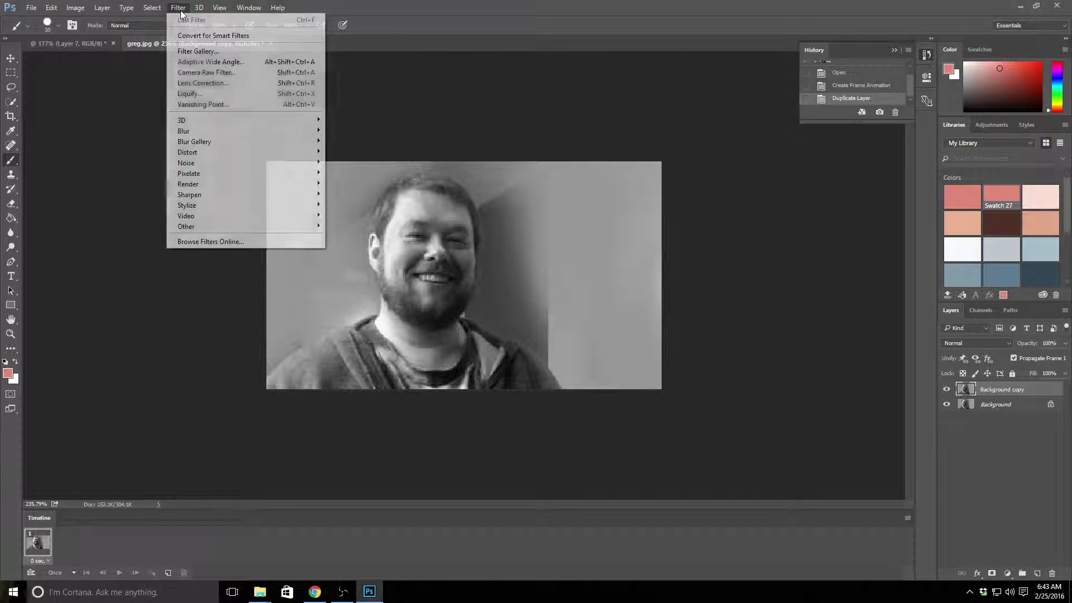
{"action": "left_click", "coordinate": [193, 95]}
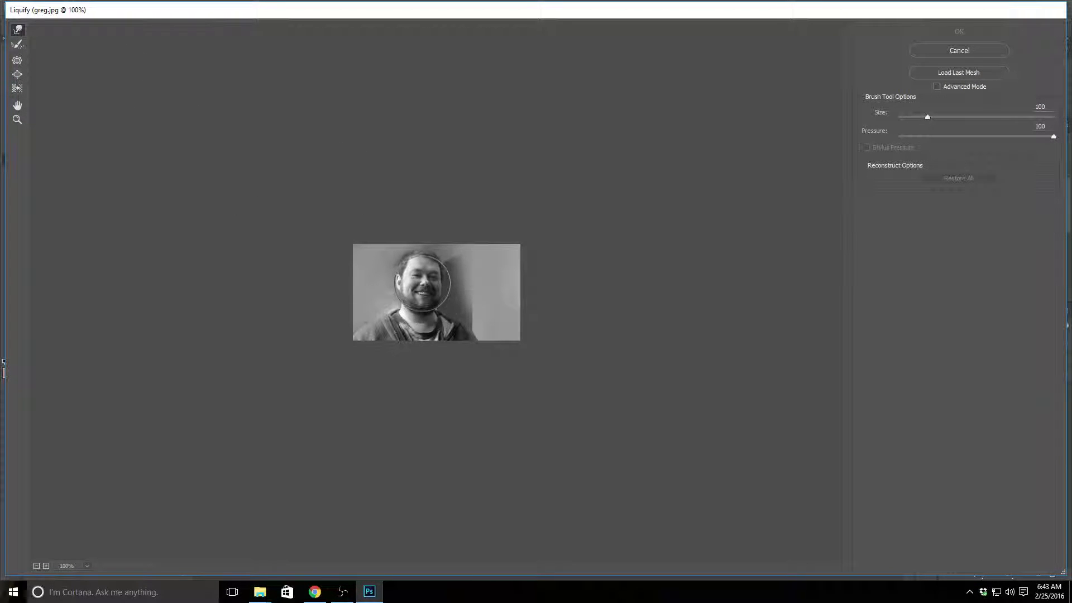
{"action": "mouse_move", "coordinate": [424, 284]}
{"action": "left_mouse_down"}
{"action": "mouse_move", "coordinate": [449, 290]}
{"action": "mouse_move", "coordinate": [396, 286]}
{"action": "mouse_move", "coordinate": [410, 273]}
{"action": "mouse_move", "coordinate": [424, 287]}
{"action": "mouse_move", "coordinate": [442, 265]}
{"action": "mouse_move", "coordinate": [402, 266]}
{"action": "left_mouse_up"}
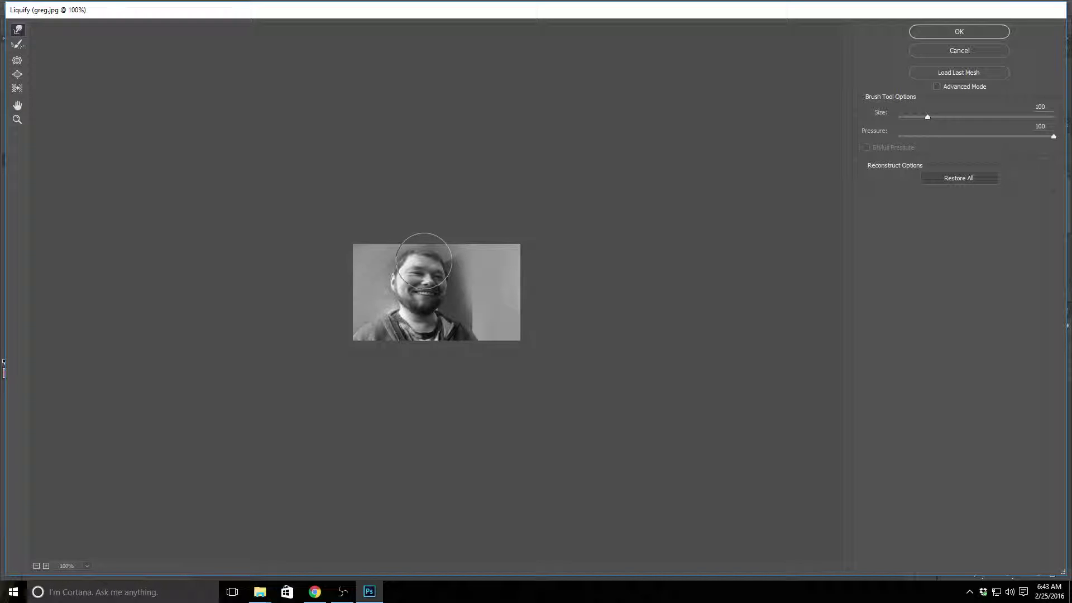
{"action": "key", "text": "ctrl+z"}
{"action": "left_click", "coordinate": [958, 32]}
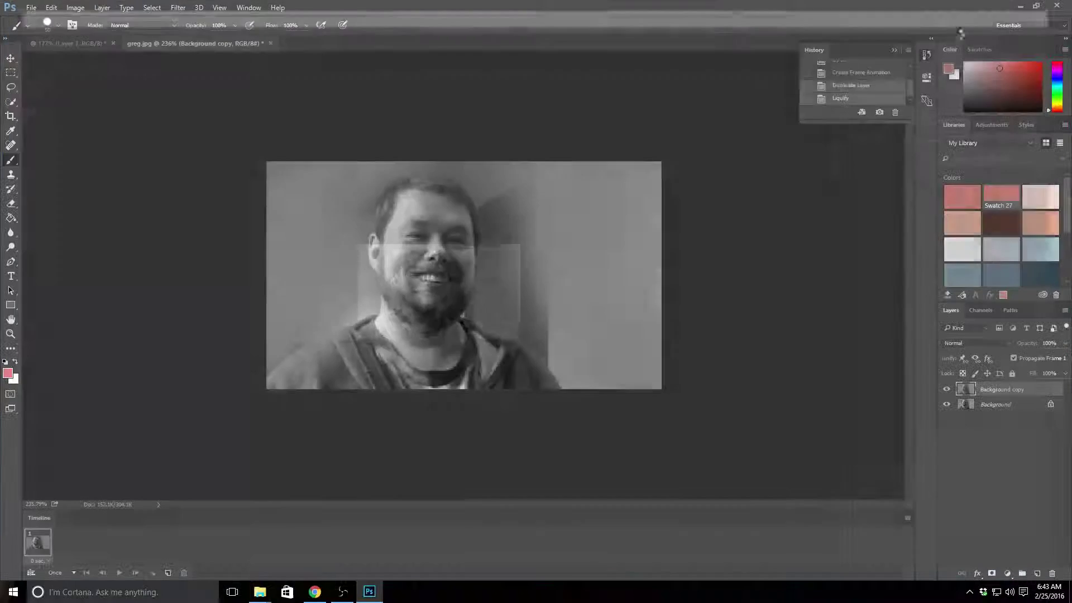
- Hide the warped Background copy layer in frame 1, and add a duplicate frame in which that layer is visible
{"action": "left_click", "coordinate": [947, 389]}
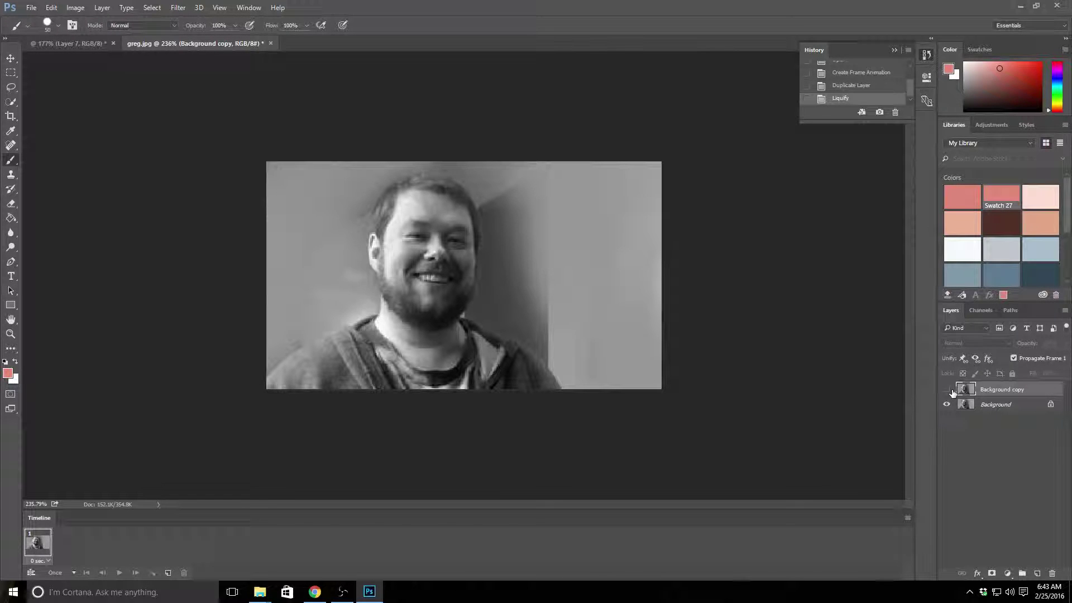
{"action": "left_click", "coordinate": [947, 389]}
{"action": "left_click", "coordinate": [948, 389]}
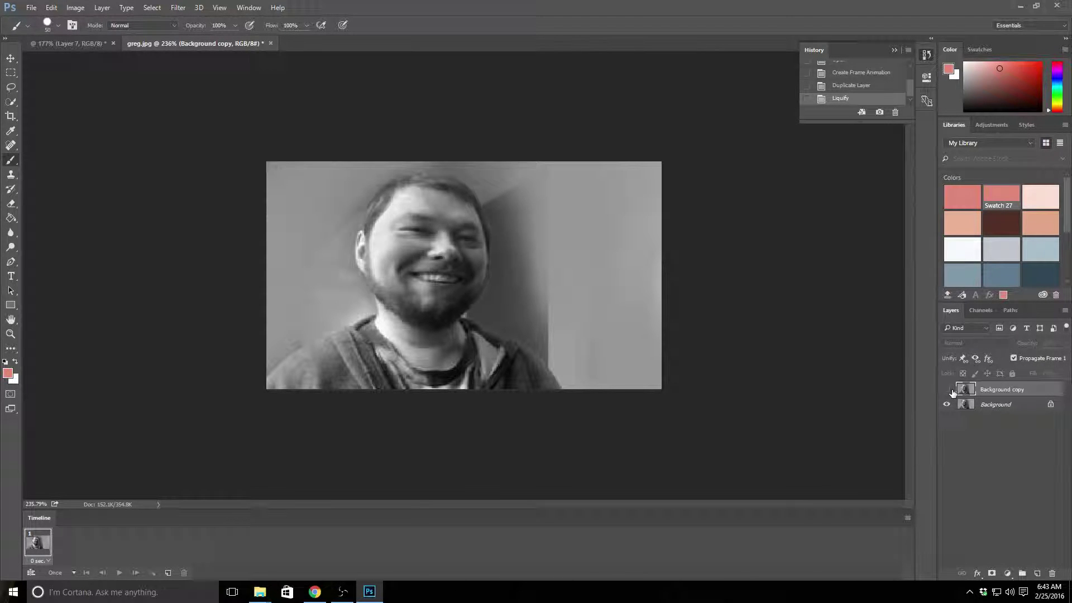
{"action": "left_click", "coordinate": [167, 574]}
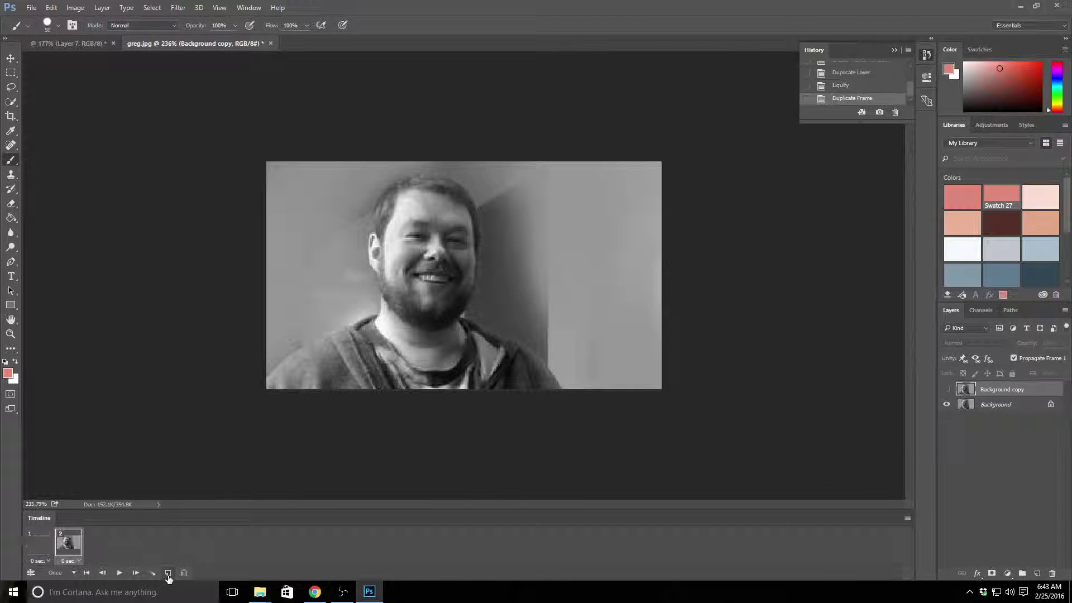
{"action": "left_click", "coordinate": [947, 389]}
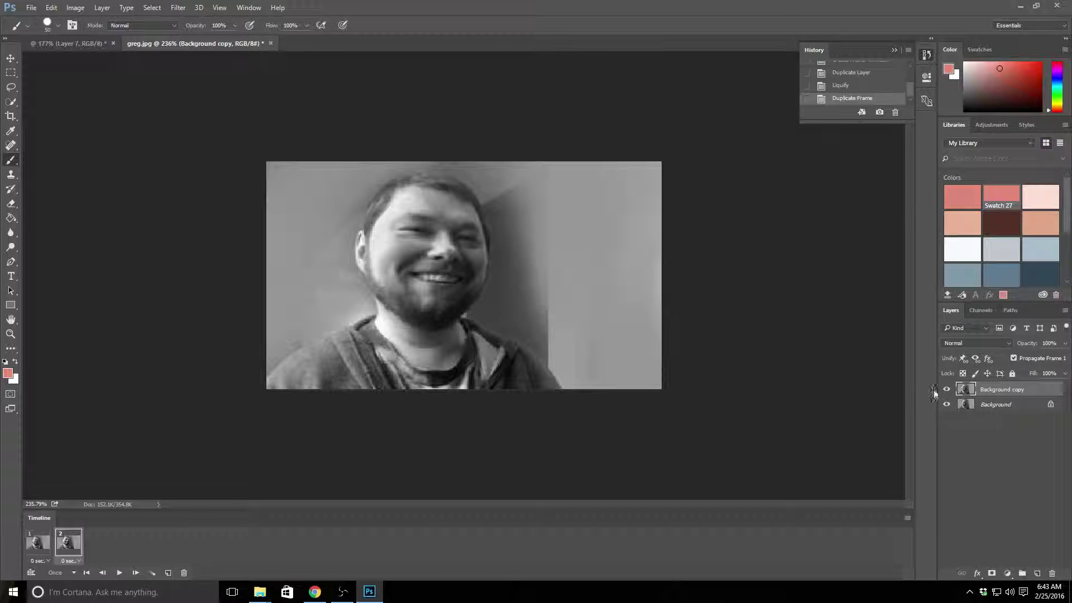
- Set the portrait animation to loop Forever, and play and stop it to check the two frames
{"action": "left_click", "coordinate": [121, 575]}
{"action": "left_click", "coordinate": [66, 576]}
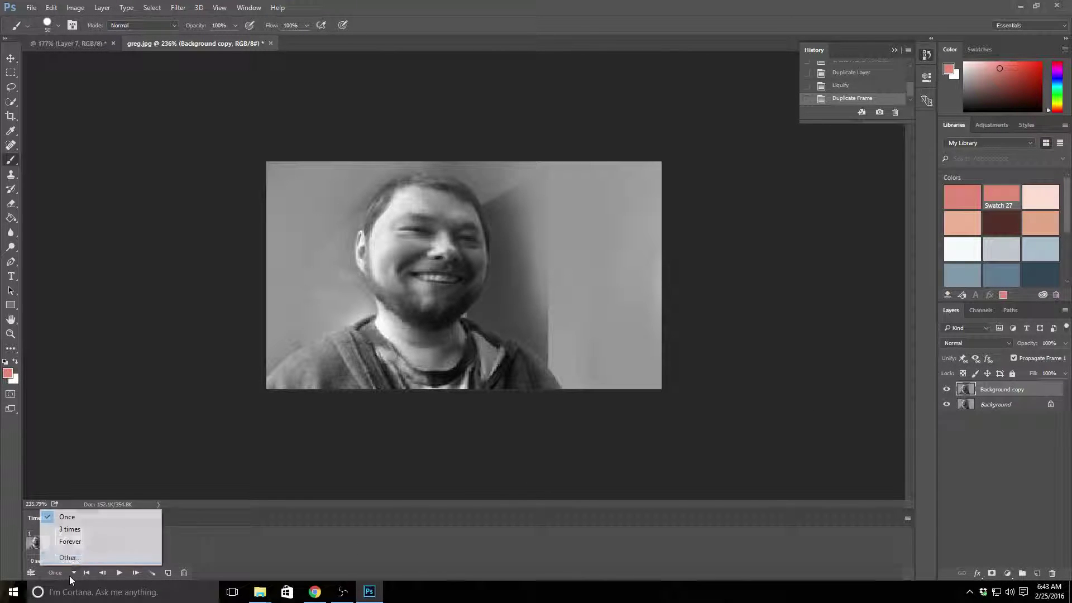
{"action": "left_click", "coordinate": [71, 541]}
{"action": "left_click", "coordinate": [118, 573]}
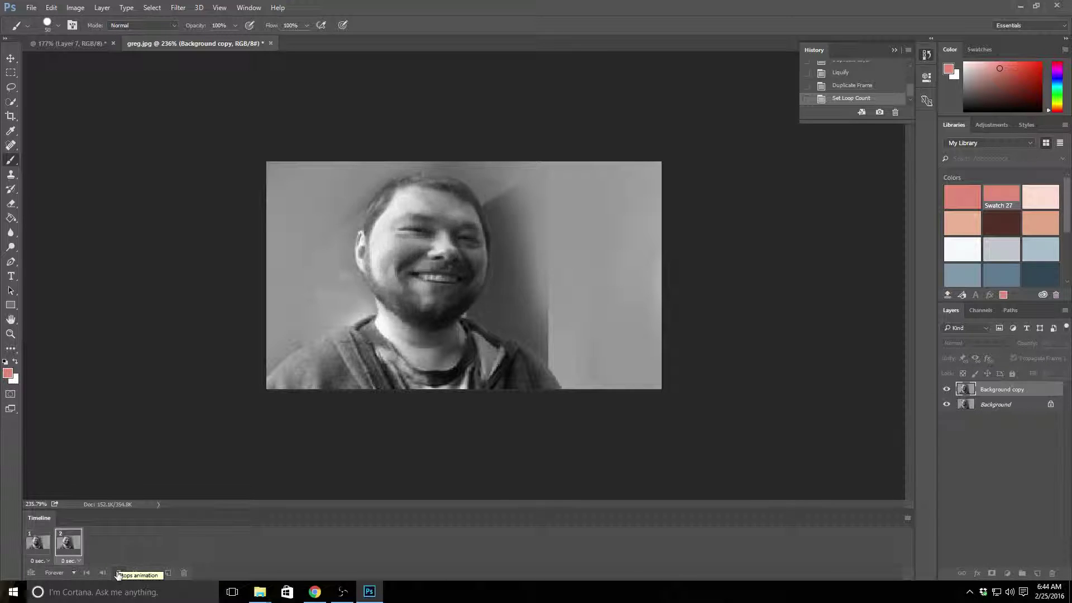
{"action": "left_click", "coordinate": [118, 572]}
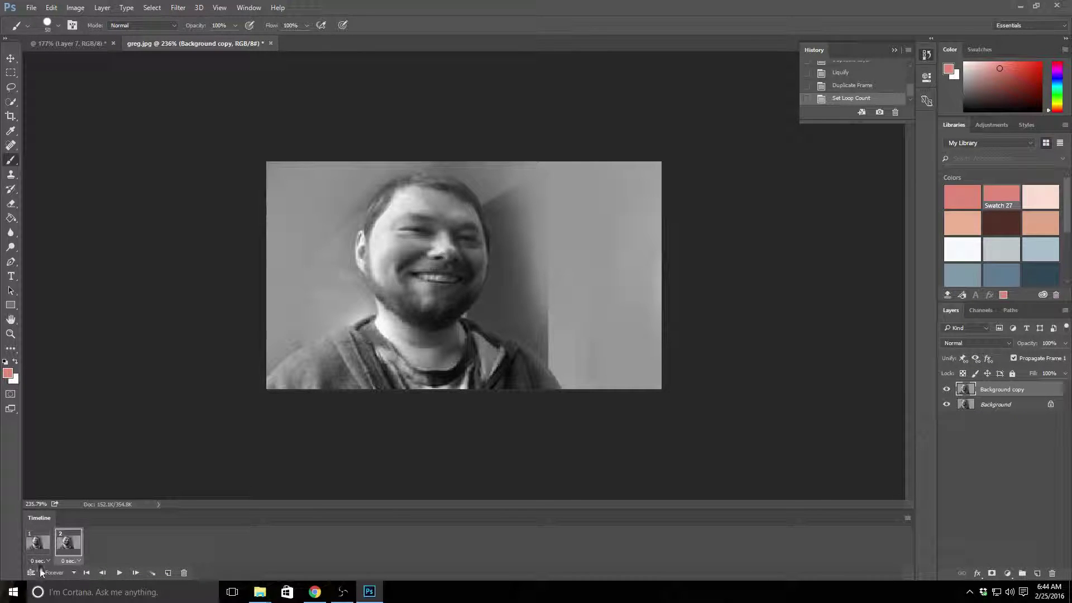
- Duplicate frame 1 with the unwarped portrait and move the copy to the end of the animation as frame 3
{"action": "left_click", "coordinate": [37, 541]}
{"action": "left_click", "coordinate": [987, 409]}
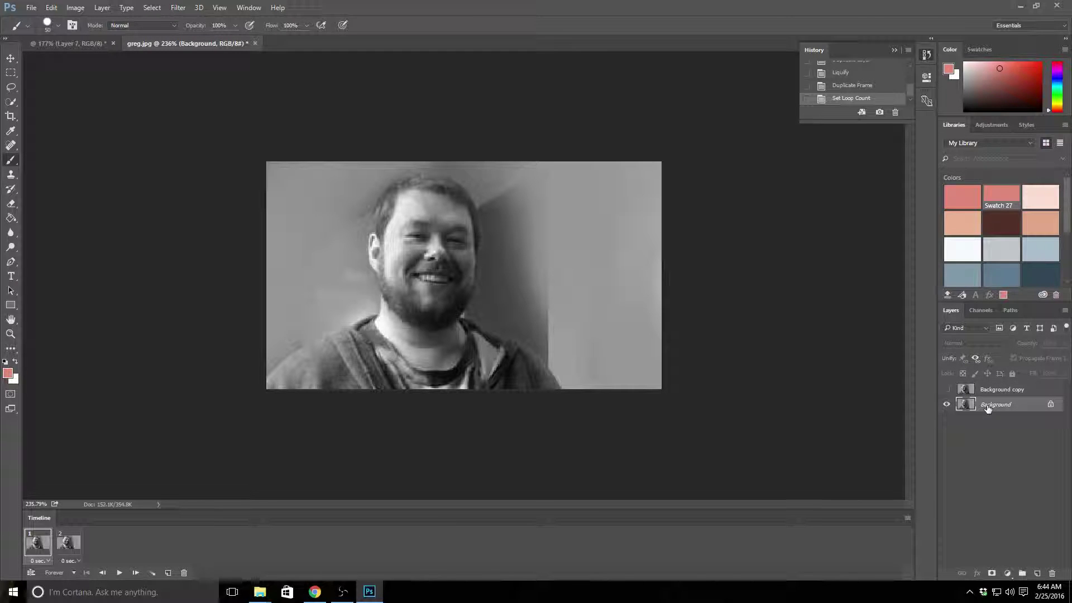
{"action": "left_click", "coordinate": [168, 574]}
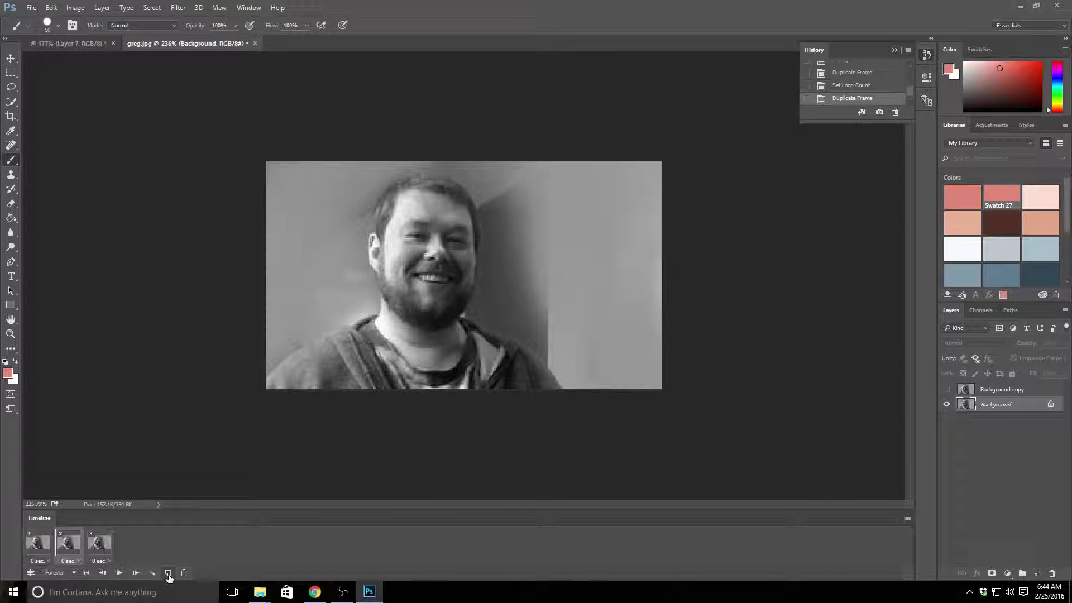
{"action": "left_click_drag", "start_coordinate": [56, 541], "coordinate": [130, 543]}
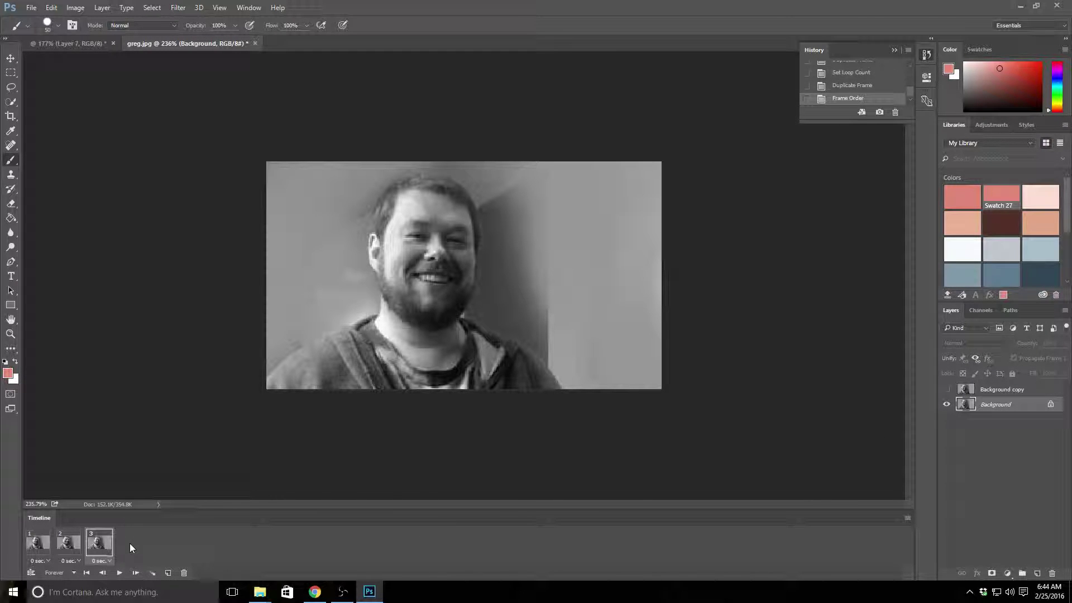
- Compare frames 2 and 3, and duplicate the original Background layer with frame 3 selected
{"action": "left_click", "coordinate": [65, 553]}
{"action": "left_click", "coordinate": [101, 544]}
{"action": "right_click", "coordinate": [998, 413]}
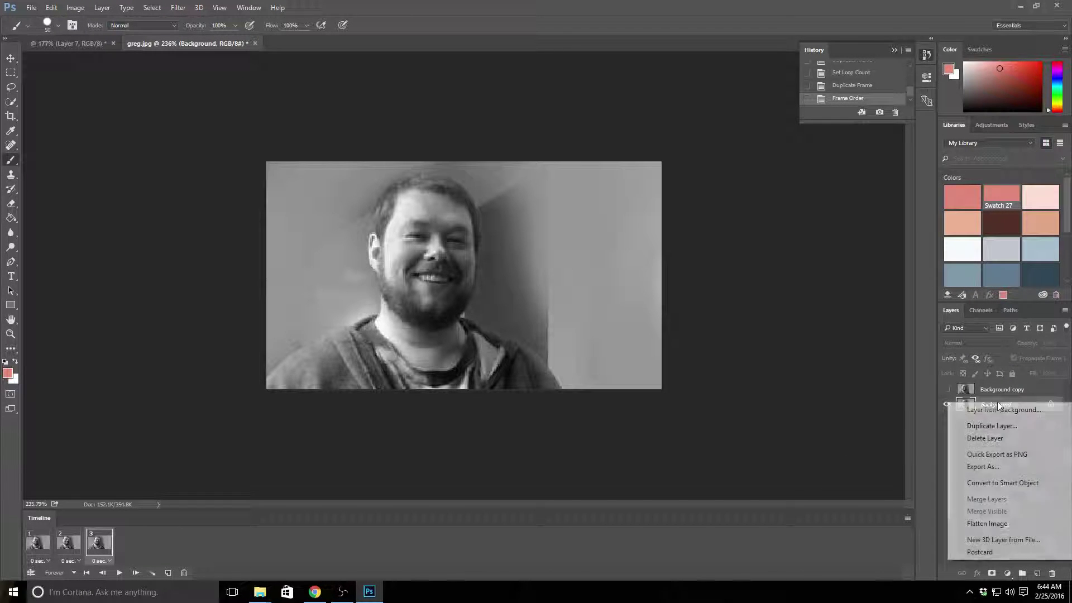
{"action": "left_click", "coordinate": [993, 425]}
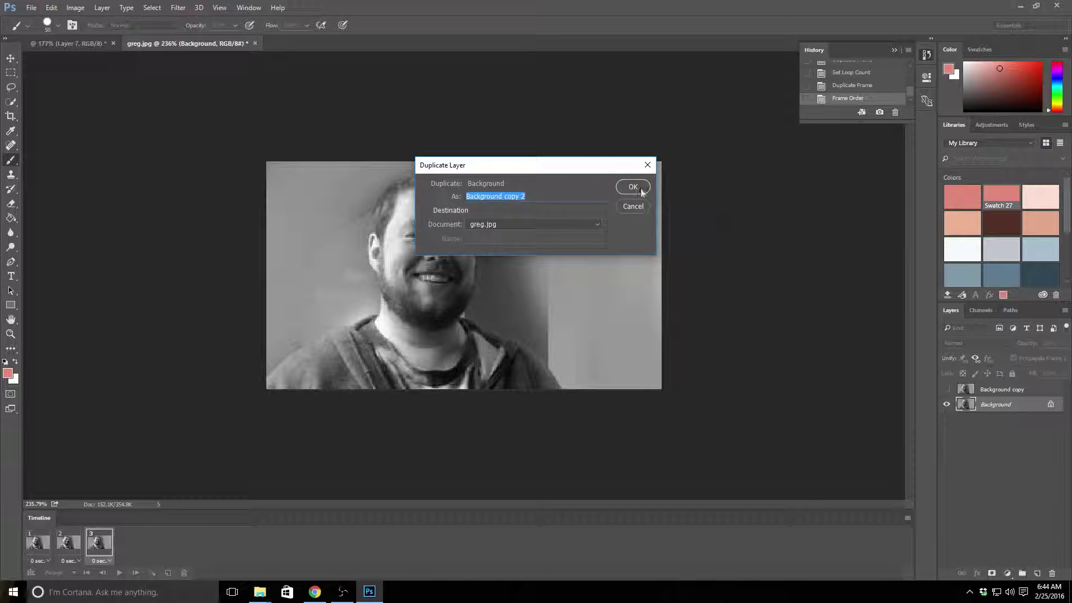
{"action": "left_click", "coordinate": [641, 191]}
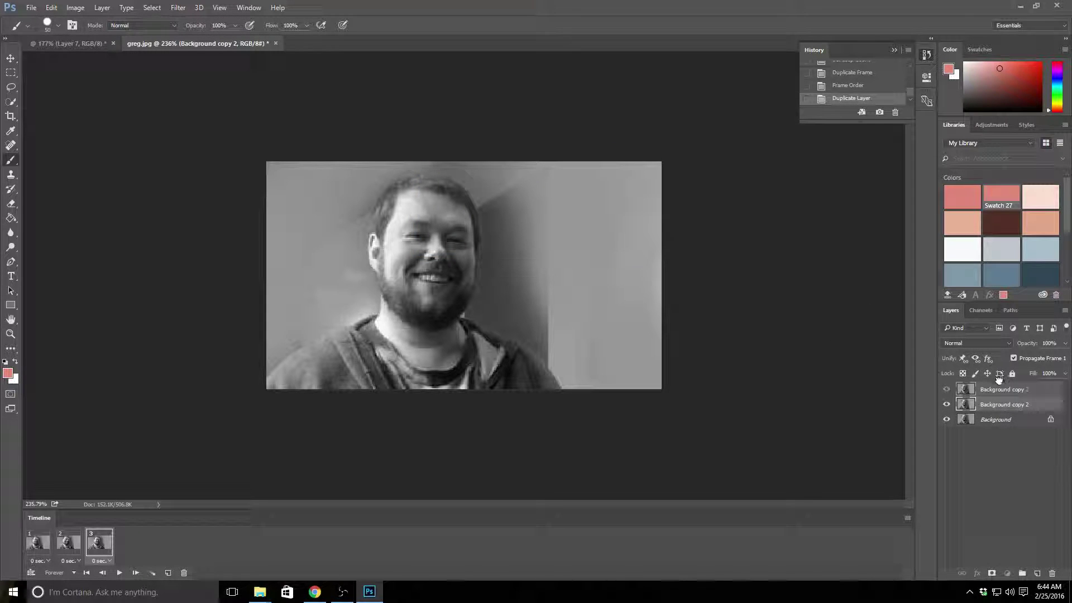
- Move the new Background duplicate to the top of the layer stack and pinch its face inward with Liquify's Pucker tool
{"action": "left_click_drag", "start_coordinate": [999, 379], "coordinate": [999, 382]}
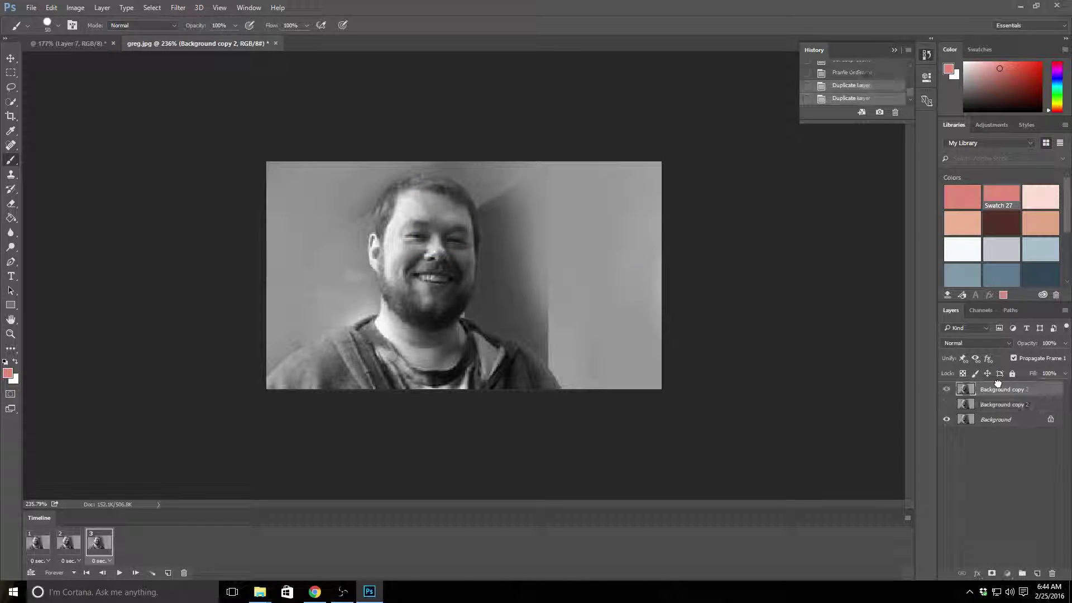
{"action": "left_click", "coordinate": [177, 8]}
{"action": "left_click", "coordinate": [234, 96]}
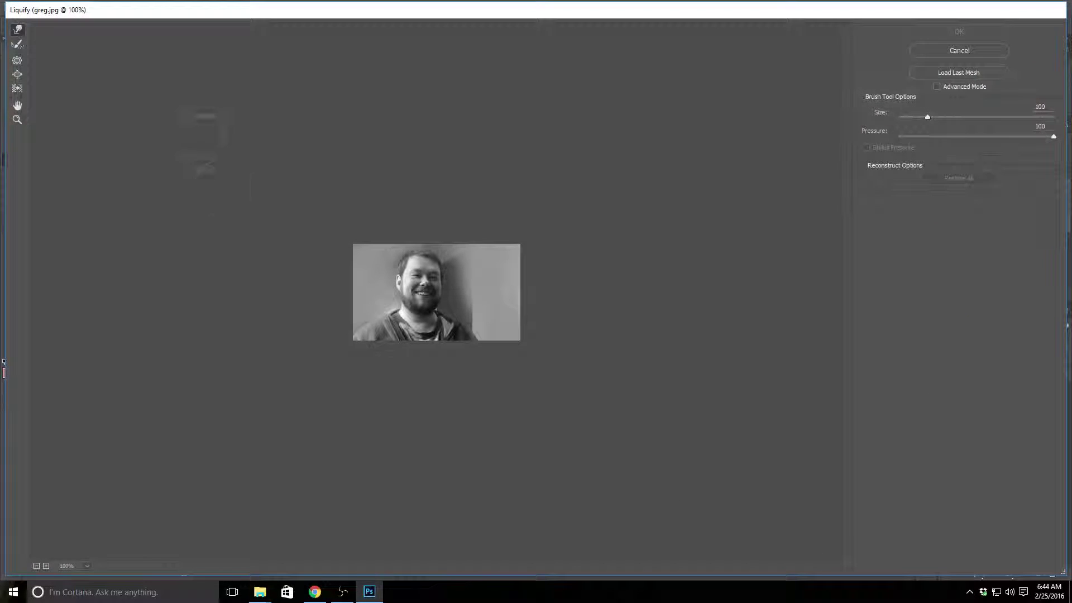
{"action": "left_click", "coordinate": [17, 60]}
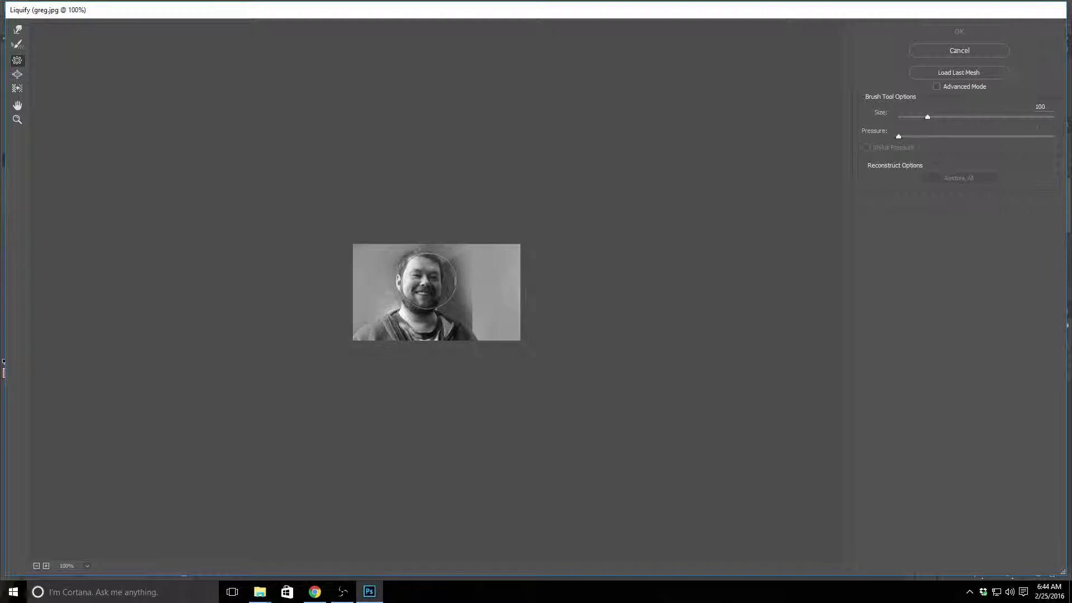
{"action": "left_click_drag", "start_coordinate": [429, 286], "coordinate": [429, 287]}
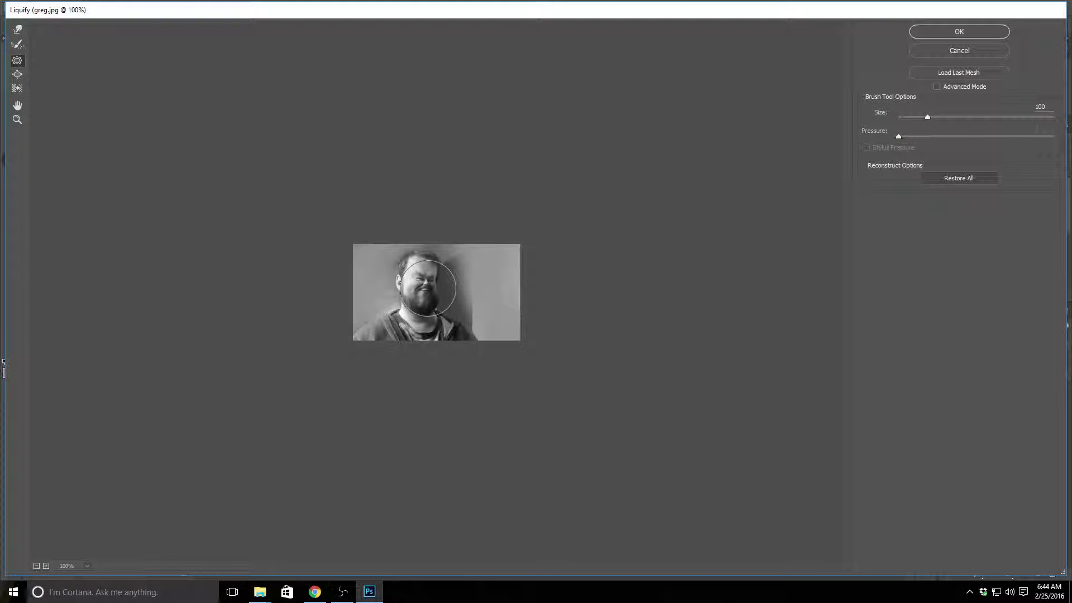
{"action": "left_click", "coordinate": [970, 34]}
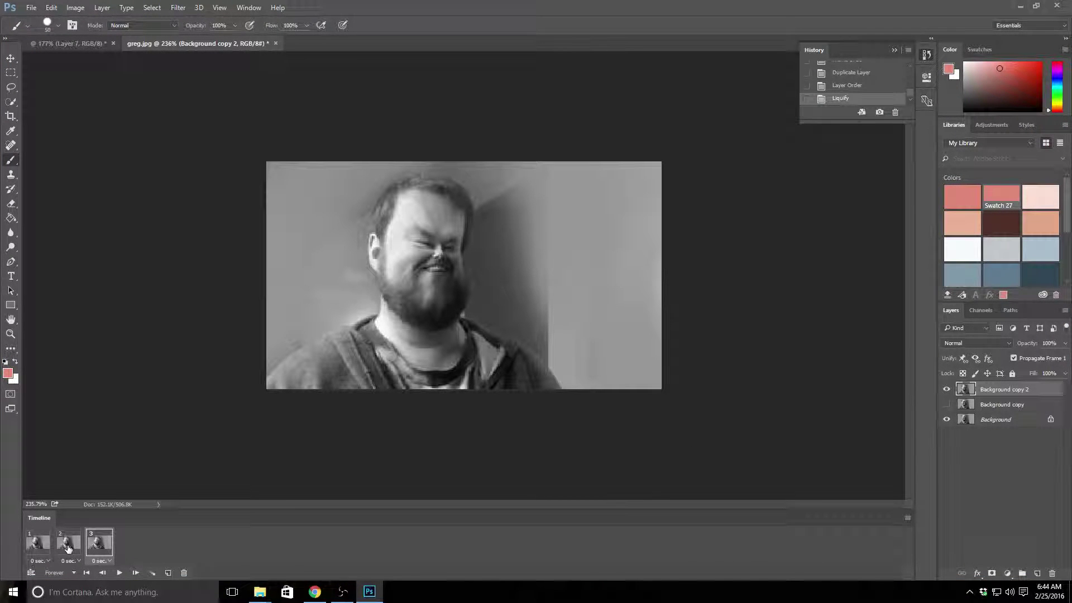
- Hide the puckered Background copy 2 layer in frames 2 and 1
{"action": "left_click", "coordinate": [67, 549]}
{"action": "left_click", "coordinate": [947, 390]}
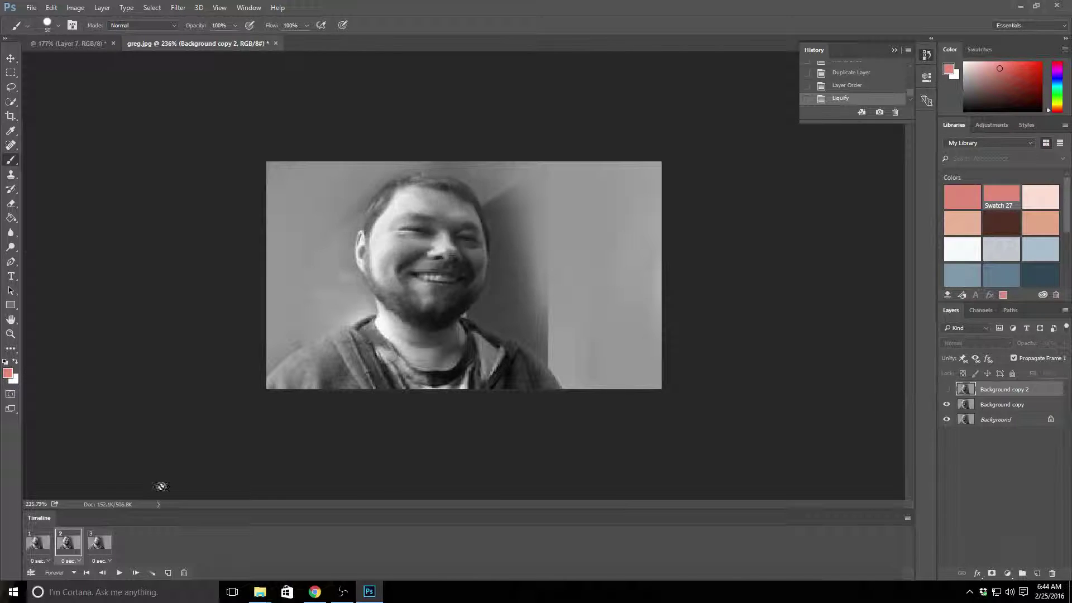
{"action": "left_click", "coordinate": [29, 549]}
{"action": "left_click", "coordinate": [947, 389]}
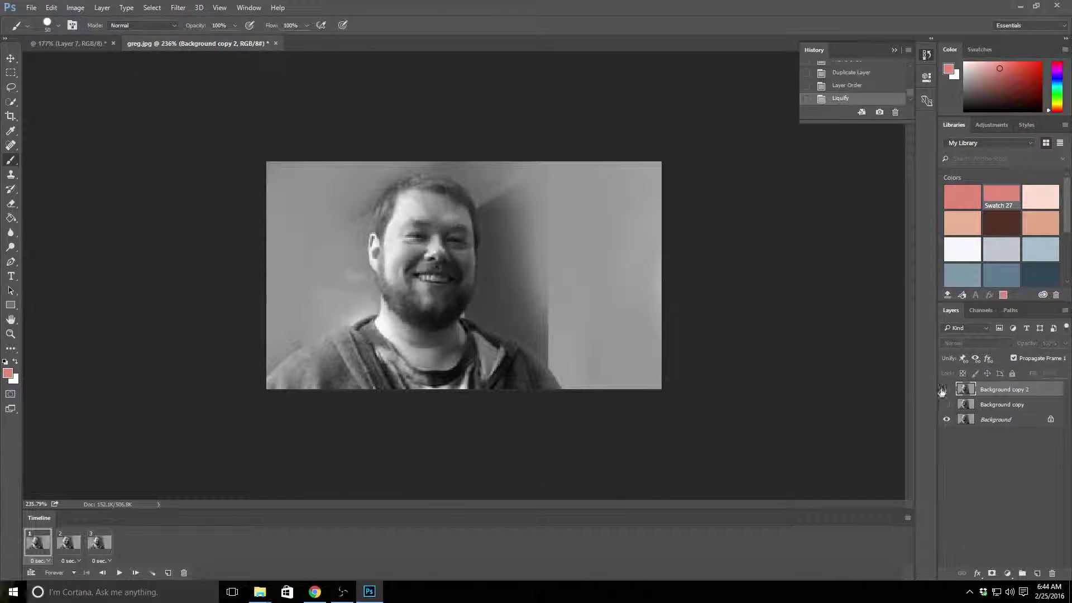
- Make Background copy 2 visible again in frame 3, playing and stopping the animation before and after to check it
{"action": "left_click", "coordinate": [119, 573]}
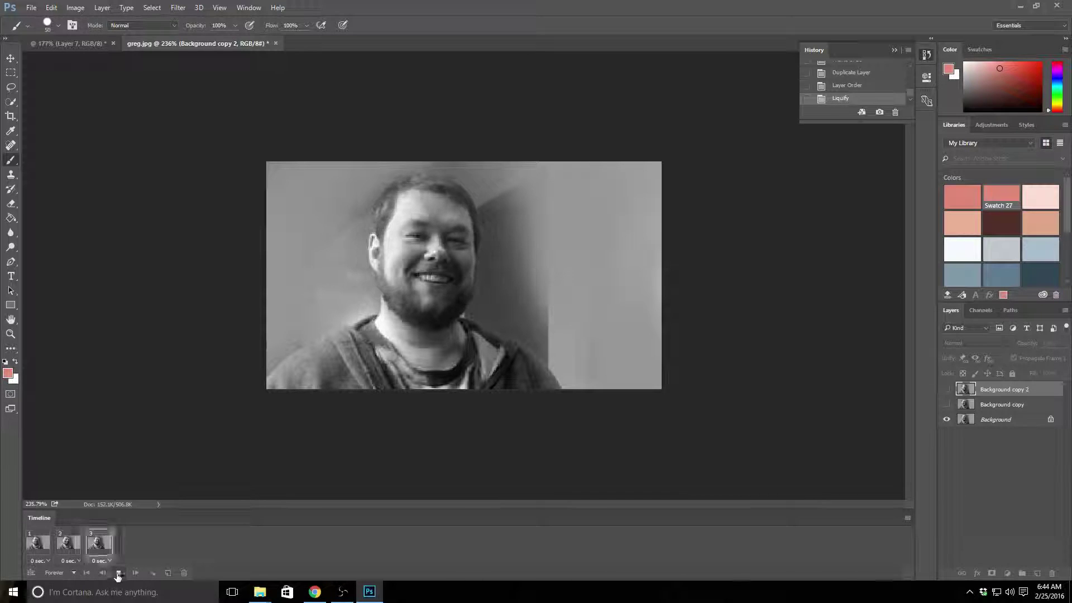
{"action": "left_click", "coordinate": [118, 573]}
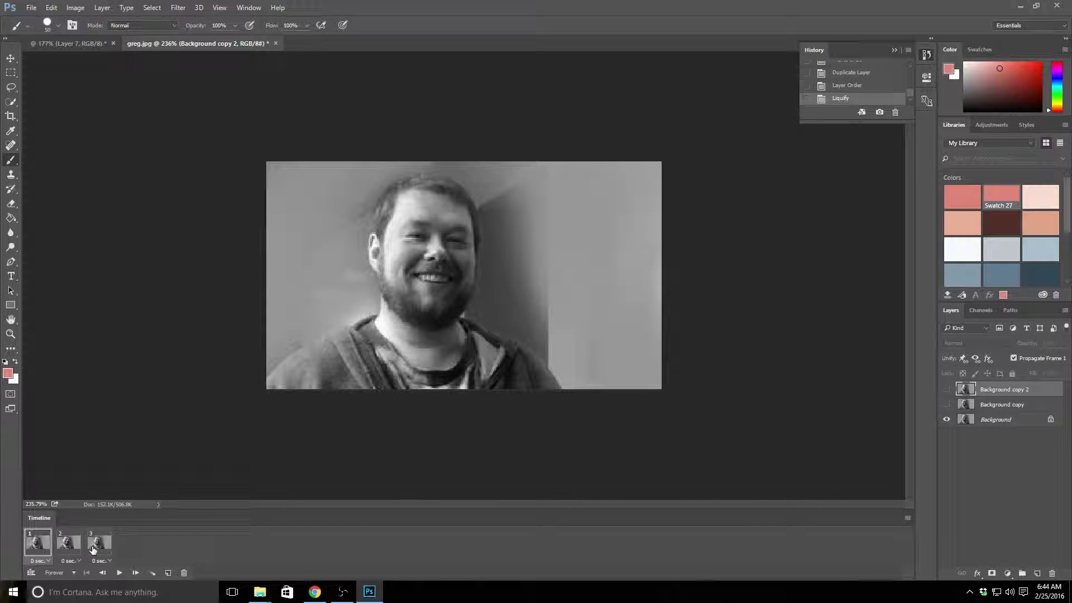
{"action": "left_click", "coordinate": [946, 389]}
{"action": "left_click", "coordinate": [119, 573]}
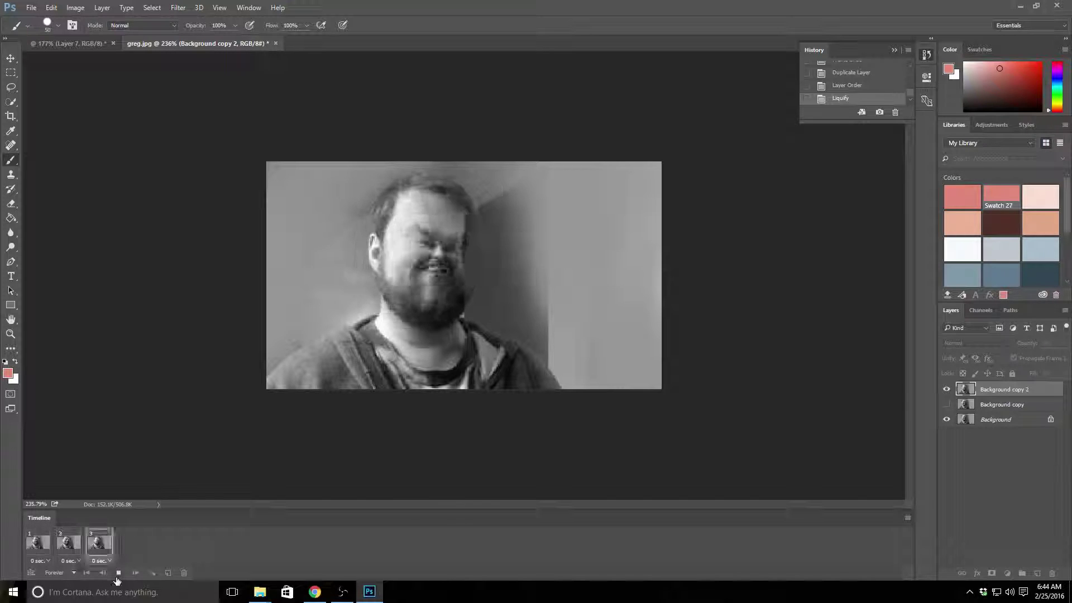
{"action": "left_click", "coordinate": [118, 573]}
- With frame 3 selected, duplicate the original Background layer and move the duplicate to the top of the layer stack
{"action": "left_click", "coordinate": [100, 542]}
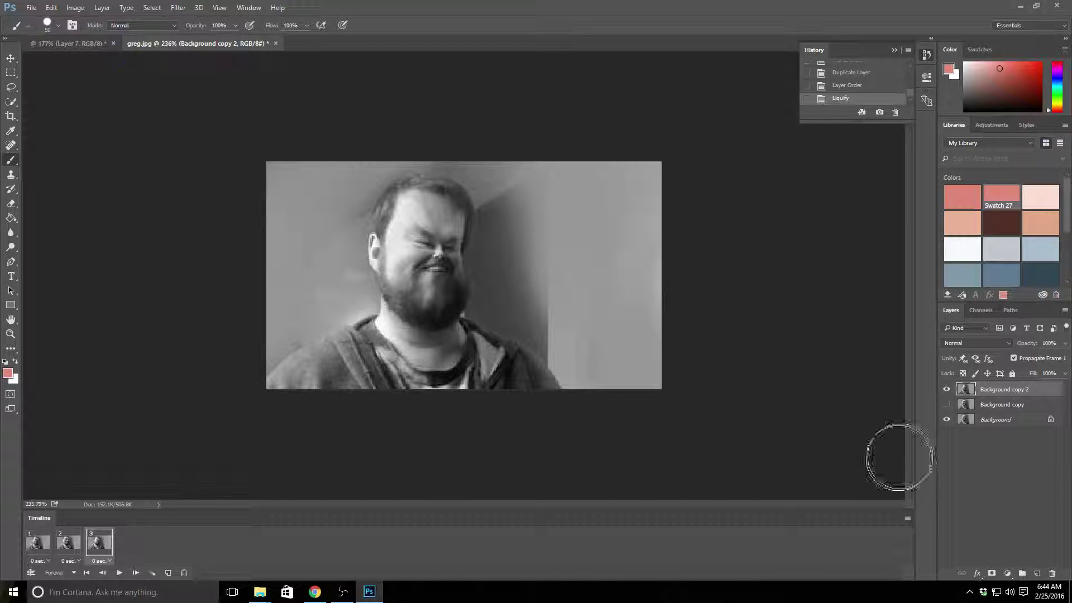
{"action": "left_click", "coordinate": [1036, 573]}
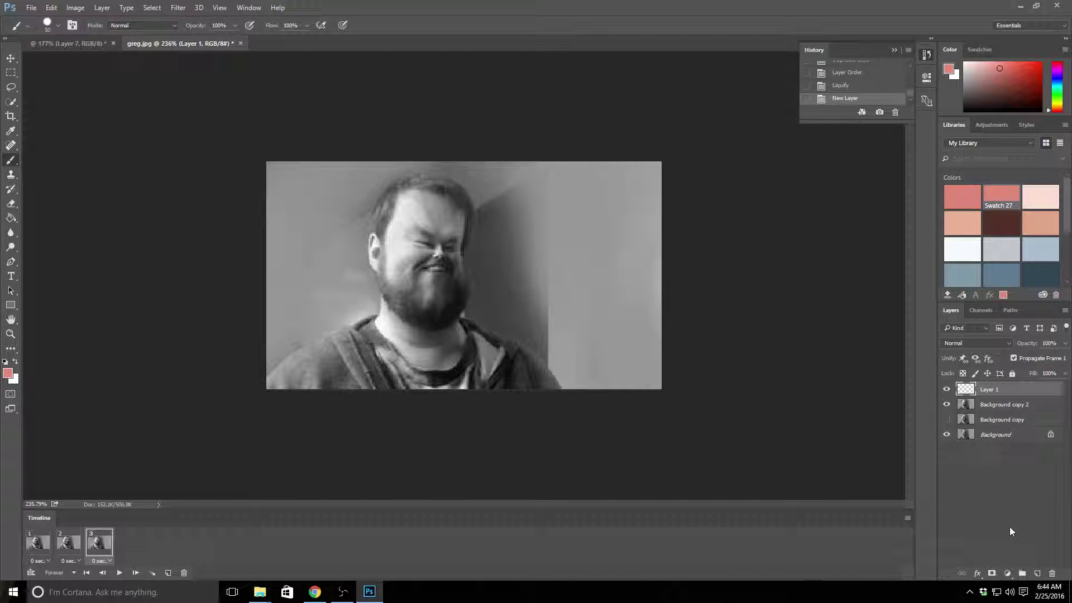
{"action": "key", "text": "ctrl+z"}
{"action": "right_click", "coordinate": [998, 422]}
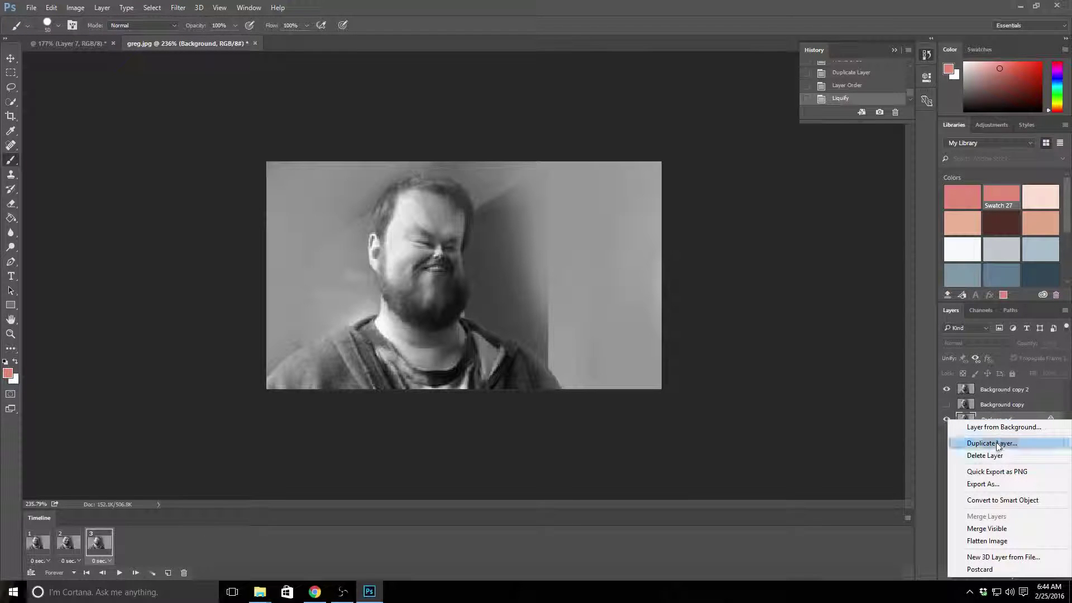
{"action": "left_click", "coordinate": [996, 440]}
{"action": "left_click", "coordinate": [632, 186]}
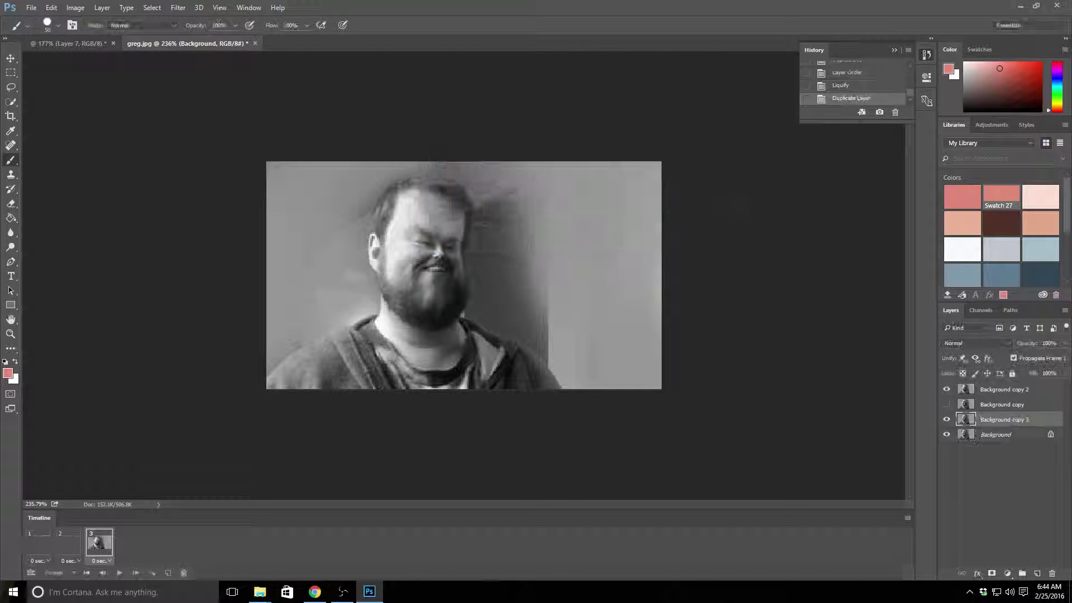
{"action": "left_click_drag", "start_coordinate": [982, 422], "coordinate": [983, 386]}
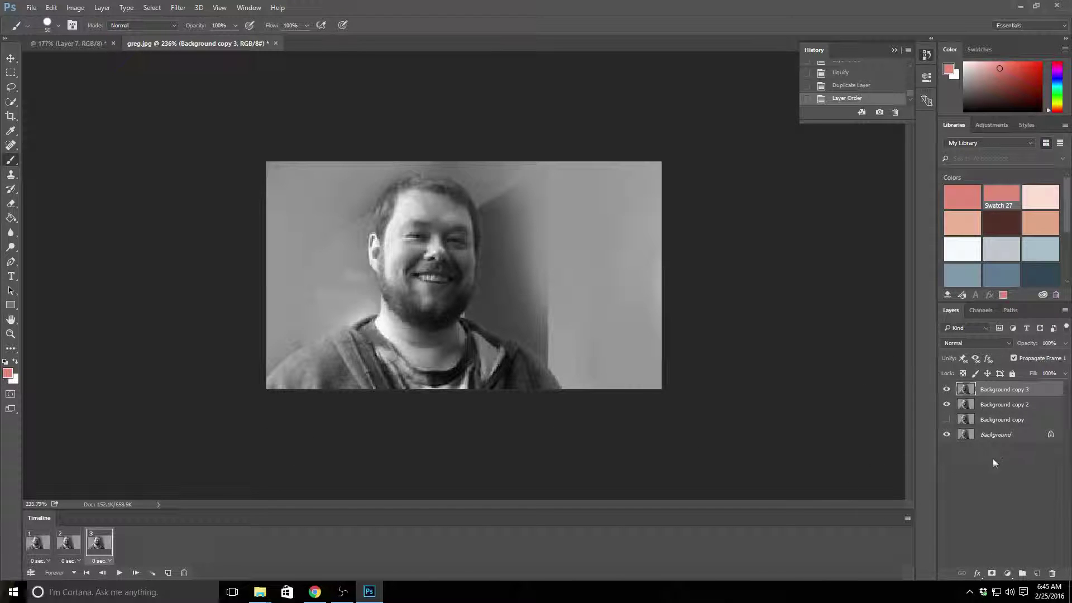
- Hide the unwarped Background copy 3 layer in frames 3, 2 and 1
{"action": "left_click", "coordinate": [946, 390]}
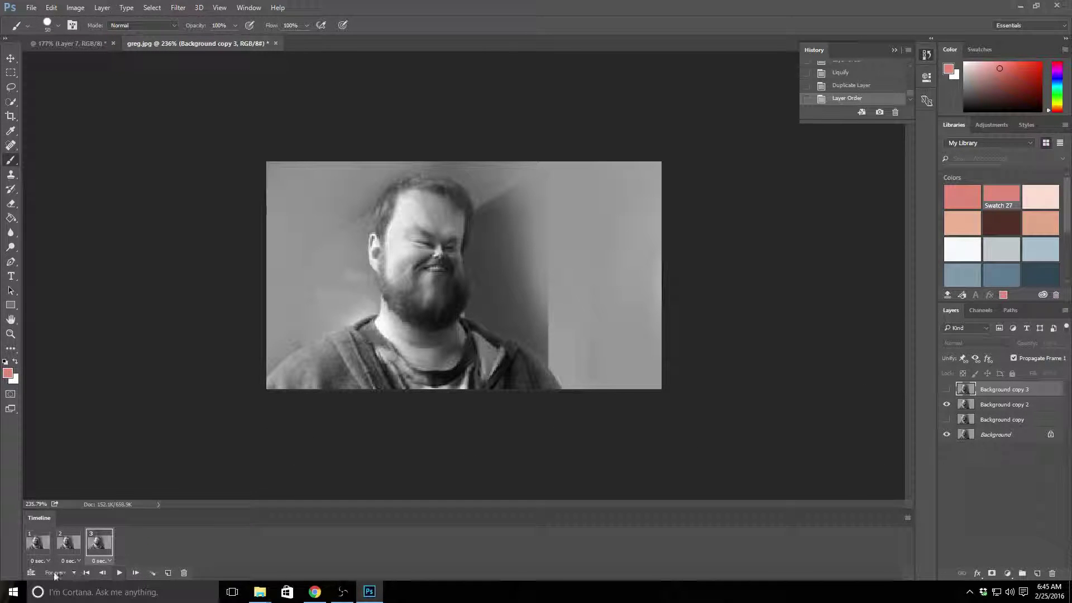
{"action": "left_click", "coordinate": [68, 544]}
{"action": "left_click", "coordinate": [946, 390]}
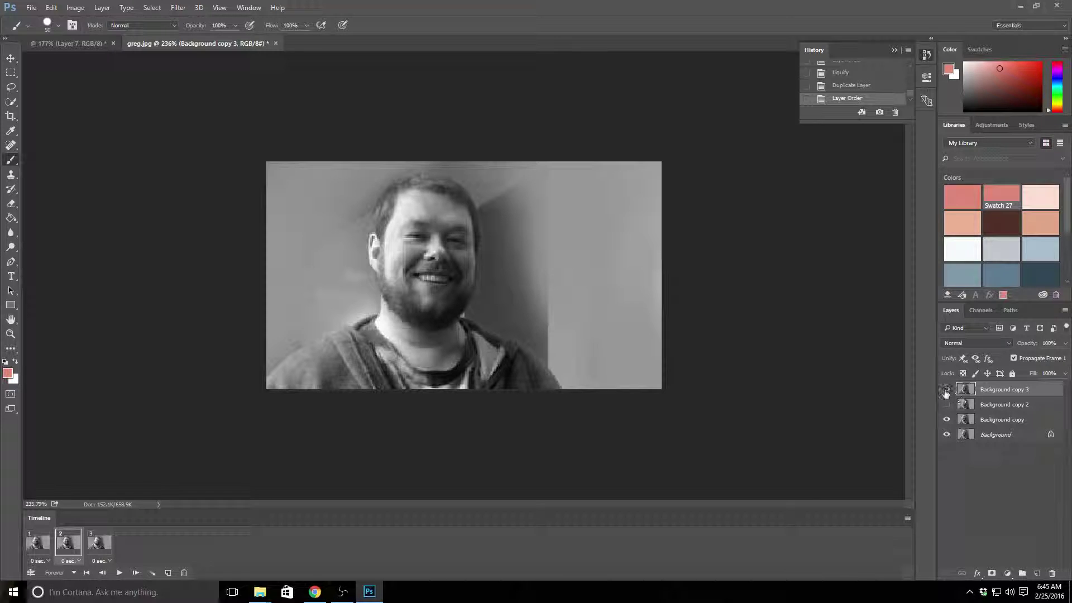
{"action": "left_click", "coordinate": [43, 549]}
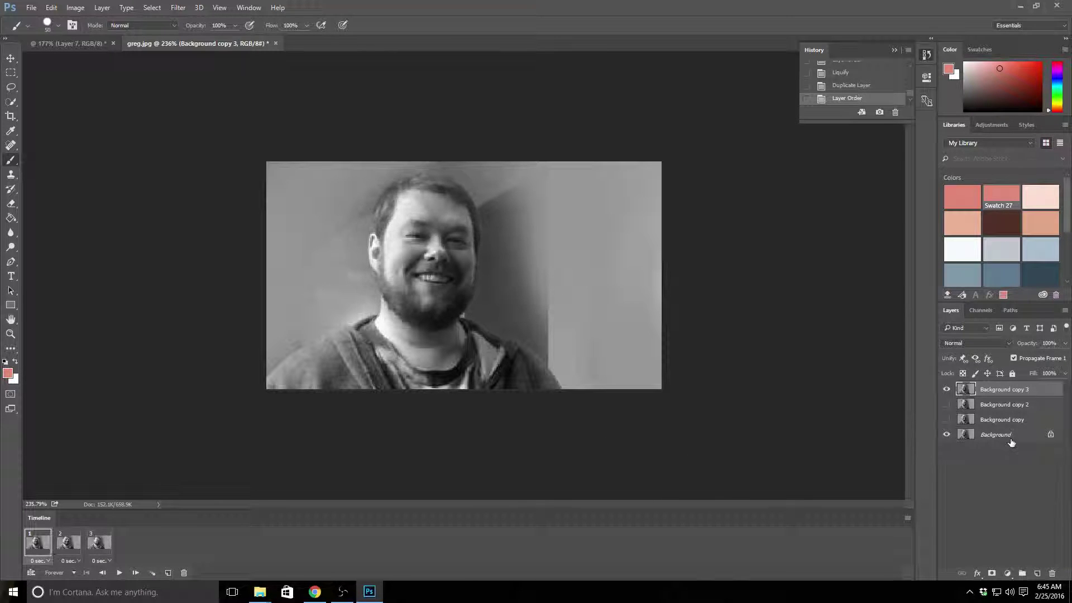
{"action": "left_click", "coordinate": [947, 390]}
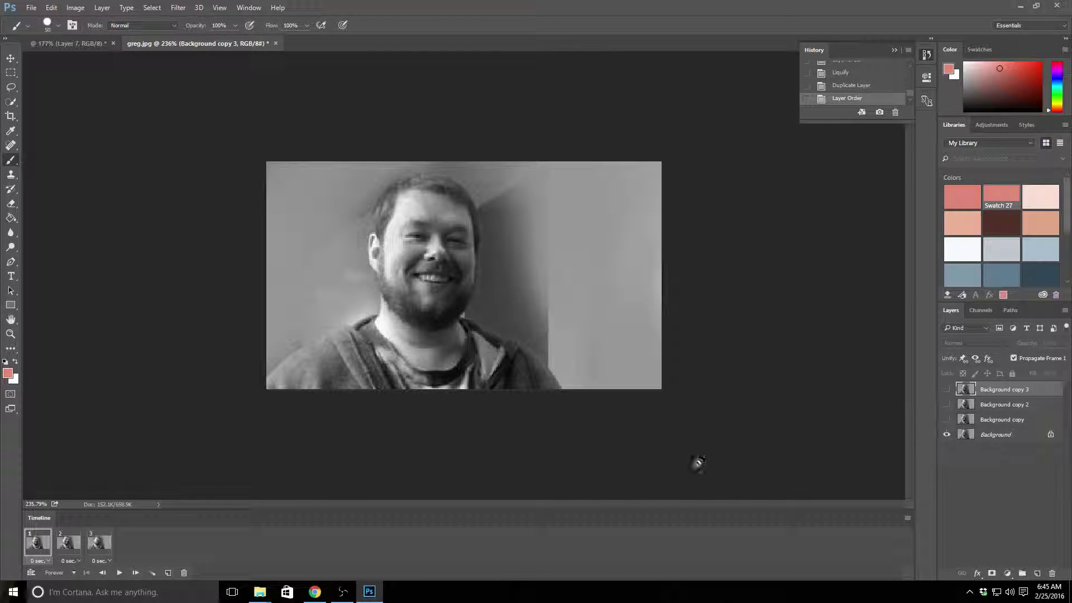
- Duplicate frame 3 as frame 4 and make Background copy 3 visible in the new frame
{"action": "left_click", "coordinate": [69, 546]}
{"action": "left_click", "coordinate": [97, 546]}
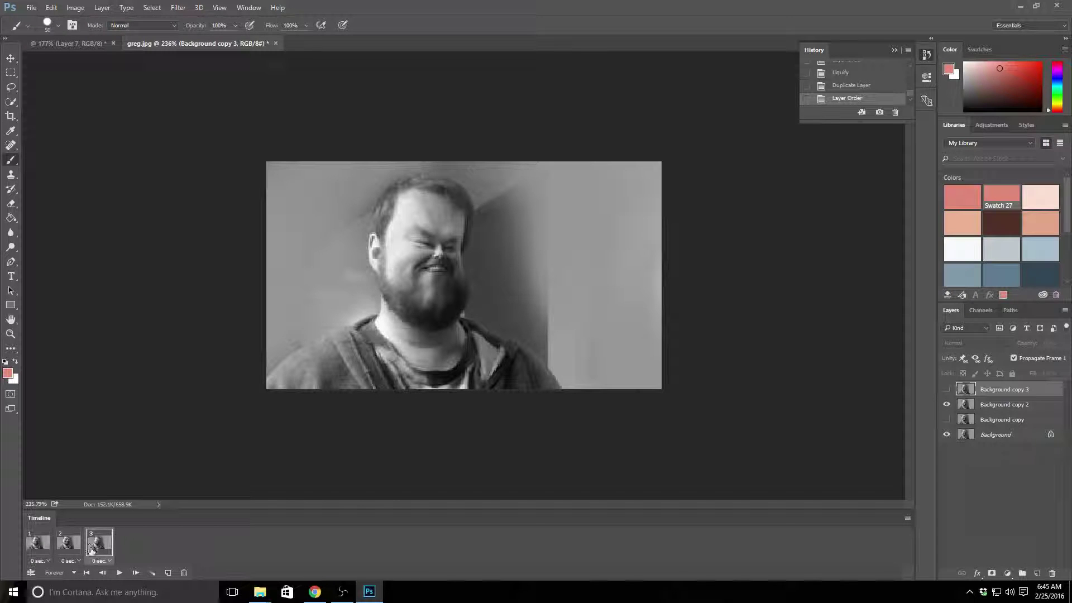
{"action": "left_click", "coordinate": [168, 572]}
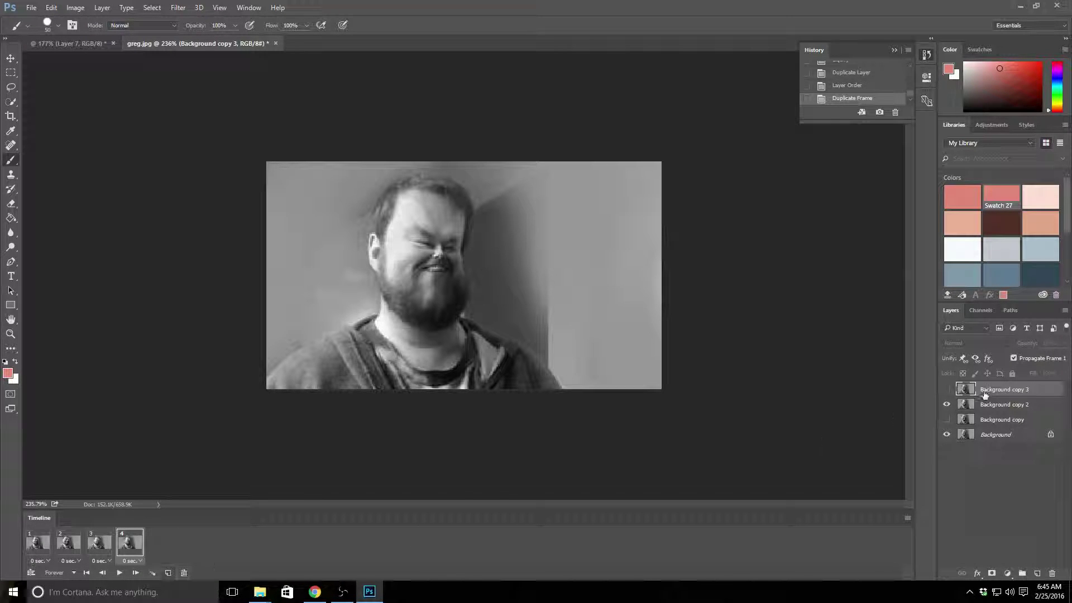
{"action": "left_click", "coordinate": [947, 390]}
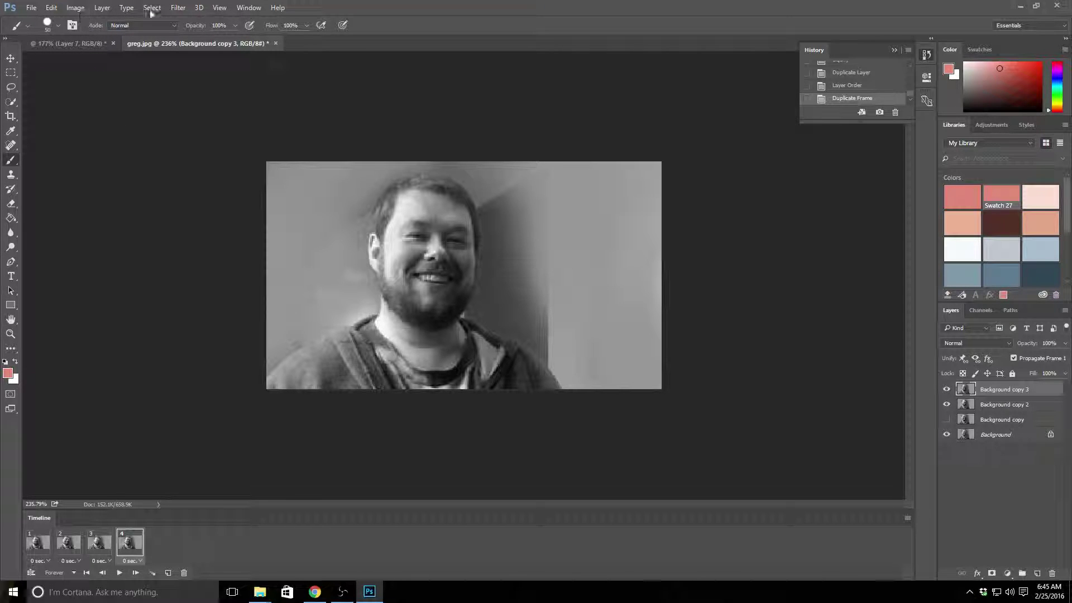
- Enlarge the centre of the face on Background copy 3 with Liquify's Bloat tool, and play and stop the animation to check it
{"action": "left_click", "coordinate": [178, 8]}
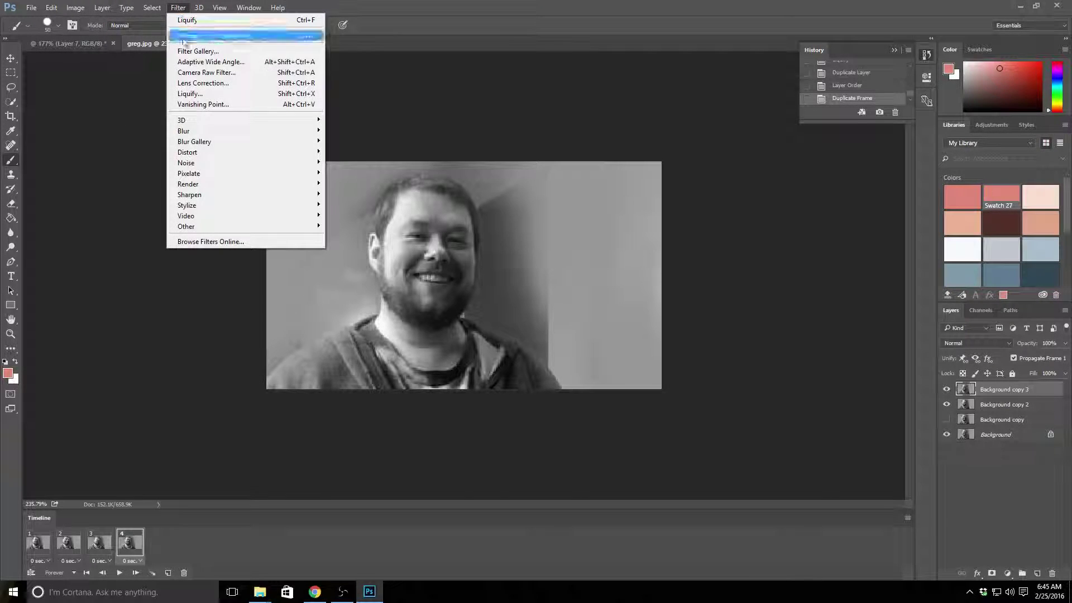
{"action": "left_click", "coordinate": [188, 91]}
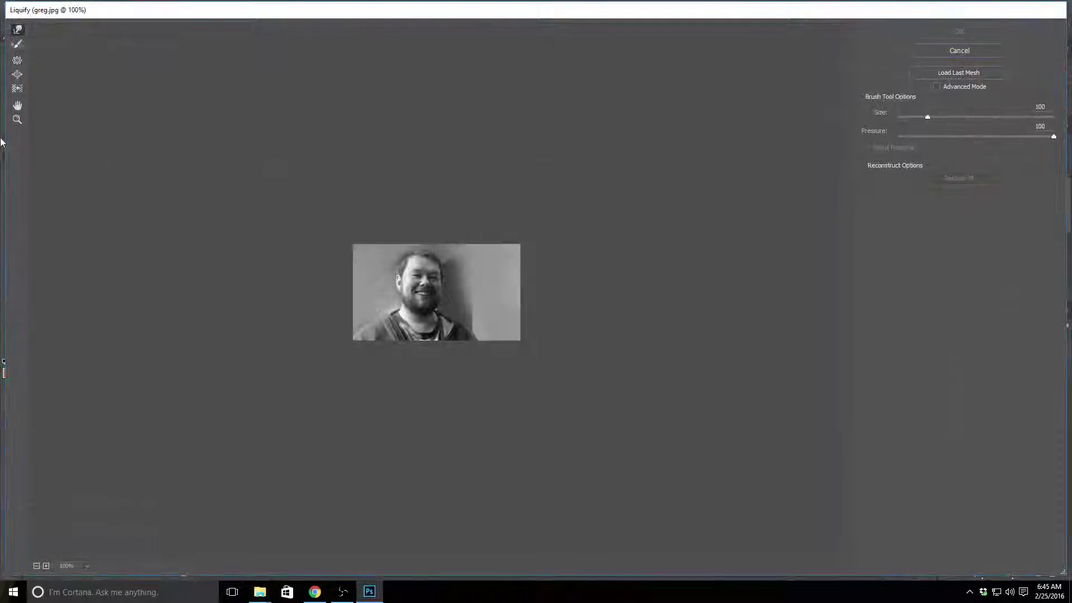
{"action": "left_click", "coordinate": [17, 74]}
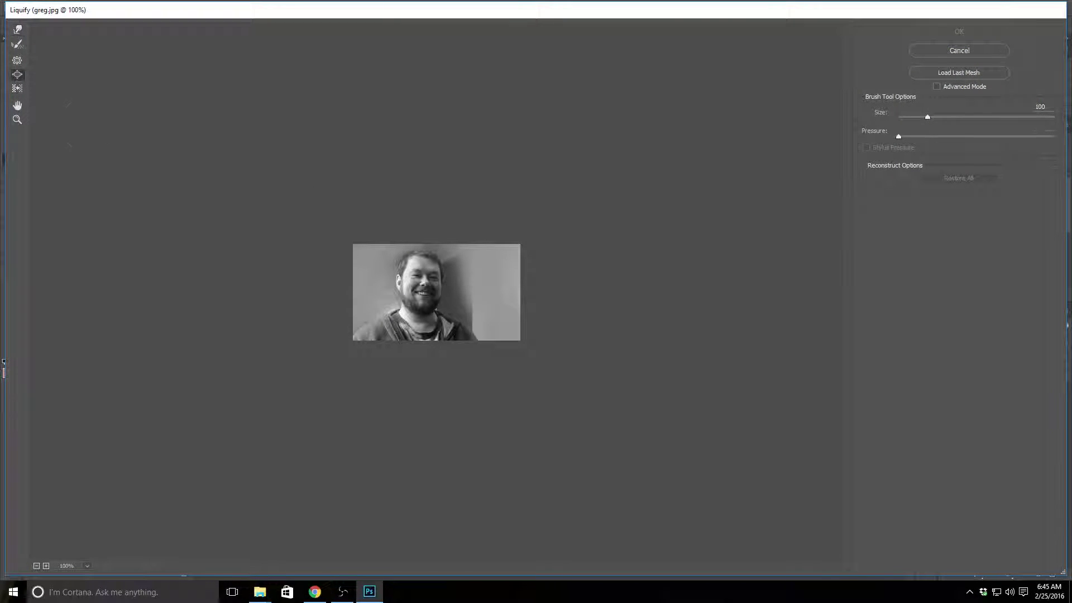
{"action": "left_click", "coordinate": [421, 283]}
{"action": "left_click_drag", "start_coordinate": [422, 283], "coordinate": [422, 282]}
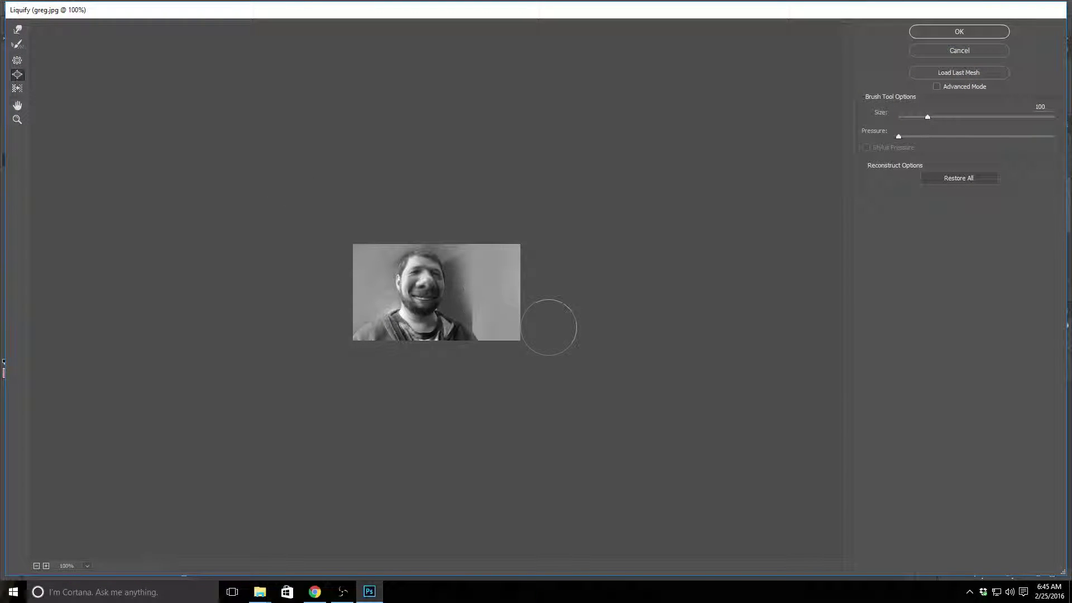
{"action": "left_click", "coordinate": [983, 31]}
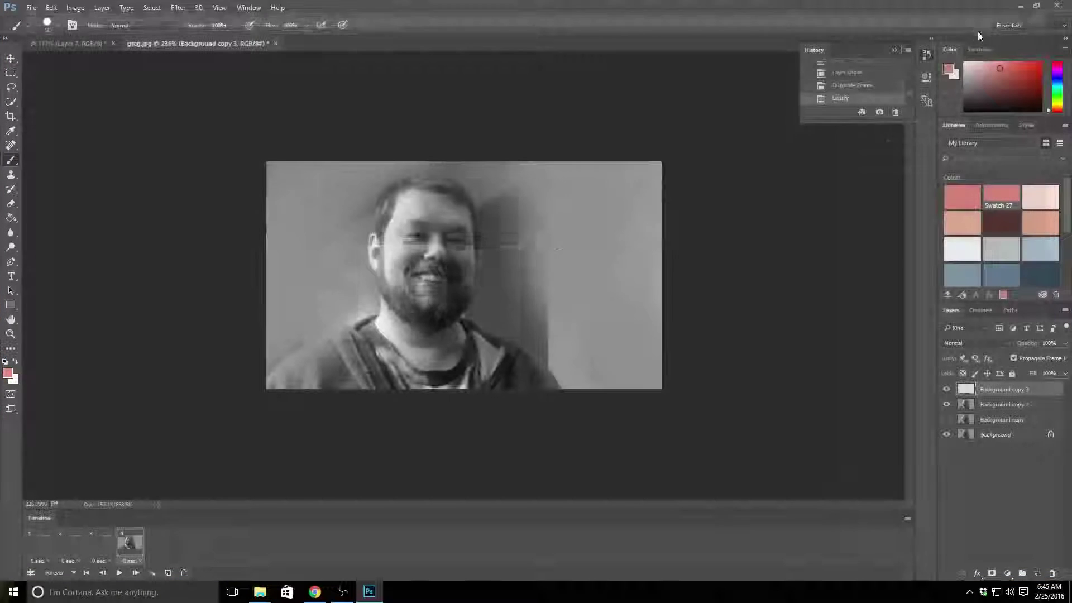
{"action": "left_click", "coordinate": [119, 574]}
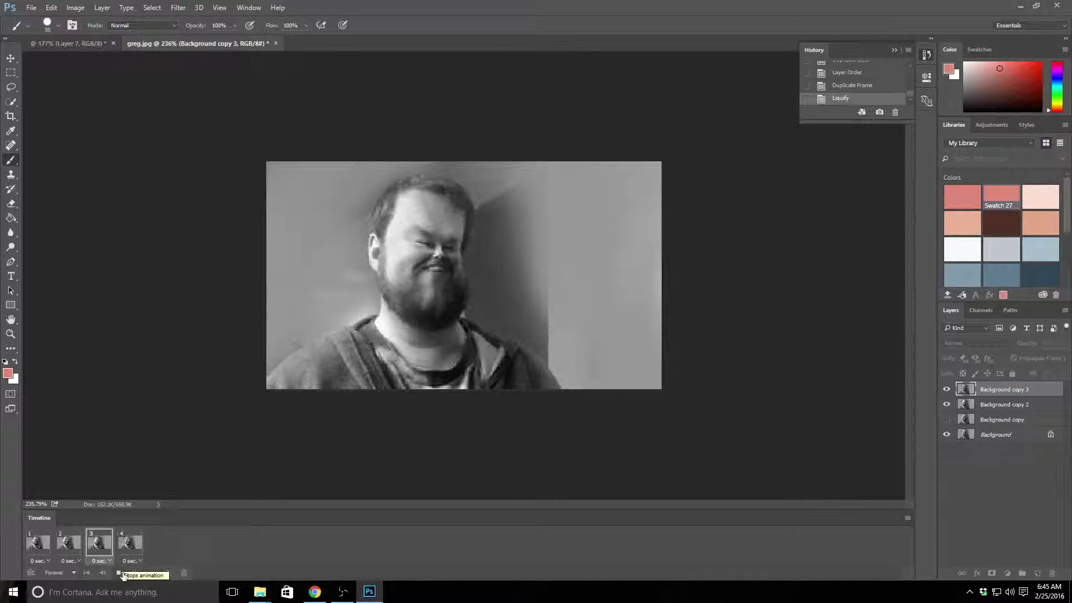
{"action": "left_click", "coordinate": [122, 574]}
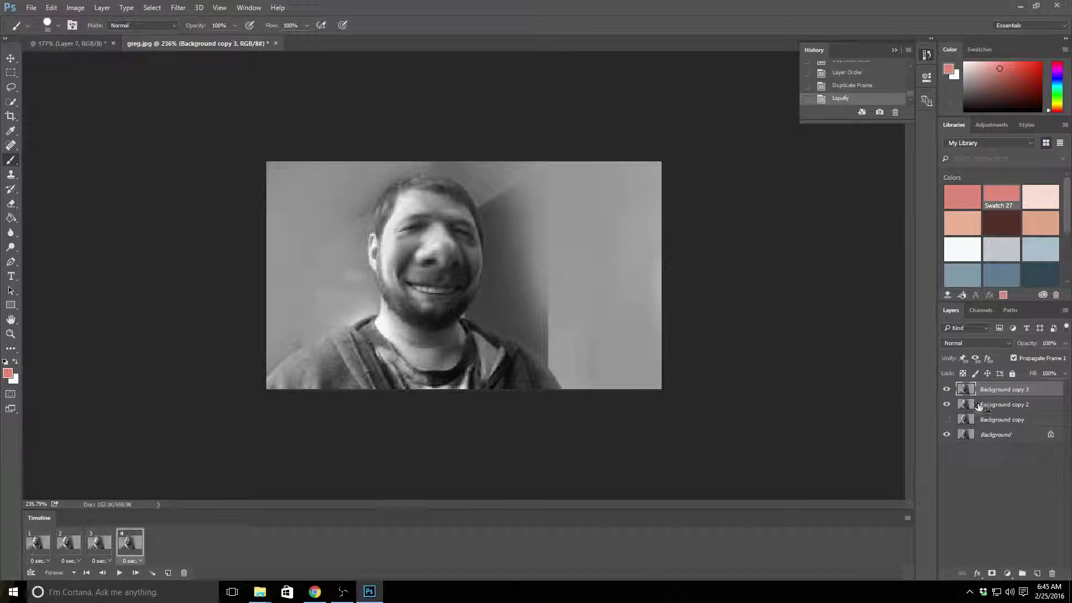
- Duplicate frame 4 as frame 5, and place a duplicate of the original Background layer at the top of the layer stack
{"action": "left_click", "coordinate": [1014, 437]}
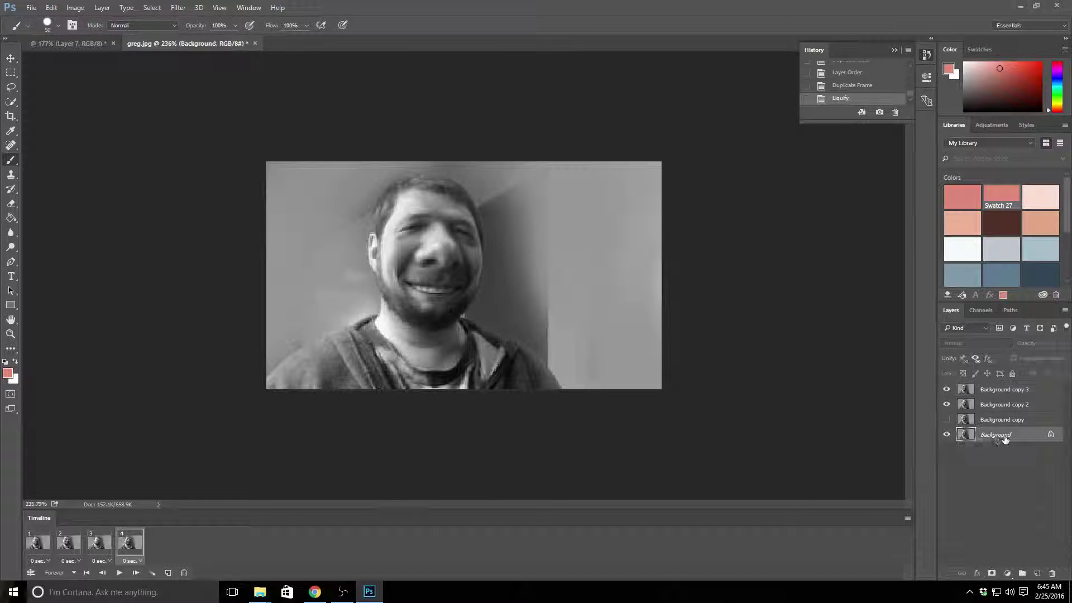
{"action": "left_click", "coordinate": [167, 573]}
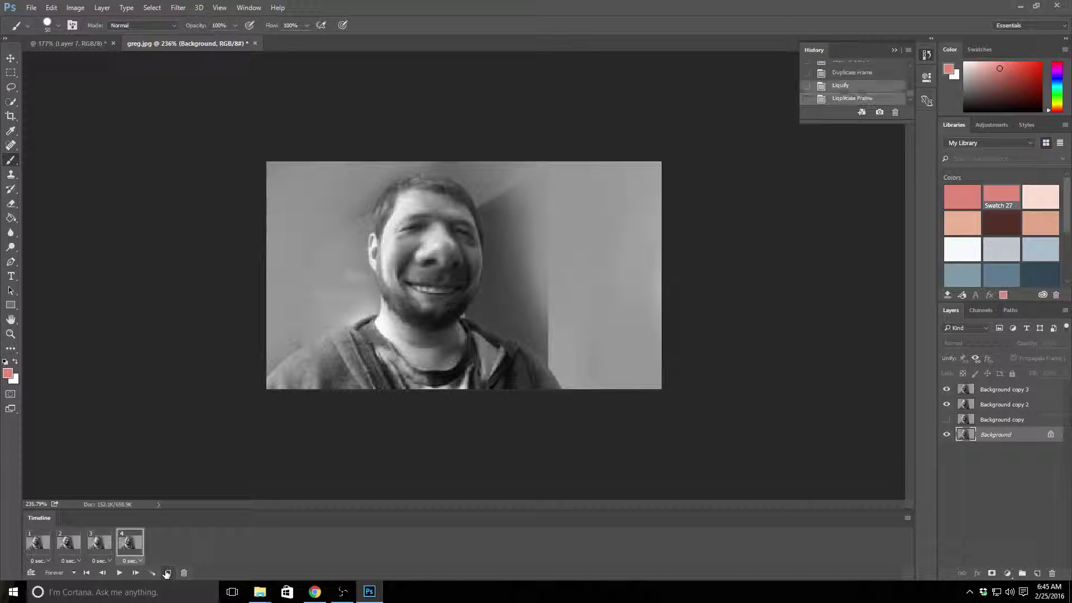
{"action": "right_click", "coordinate": [990, 436]}
{"action": "left_click", "coordinate": [999, 304]}
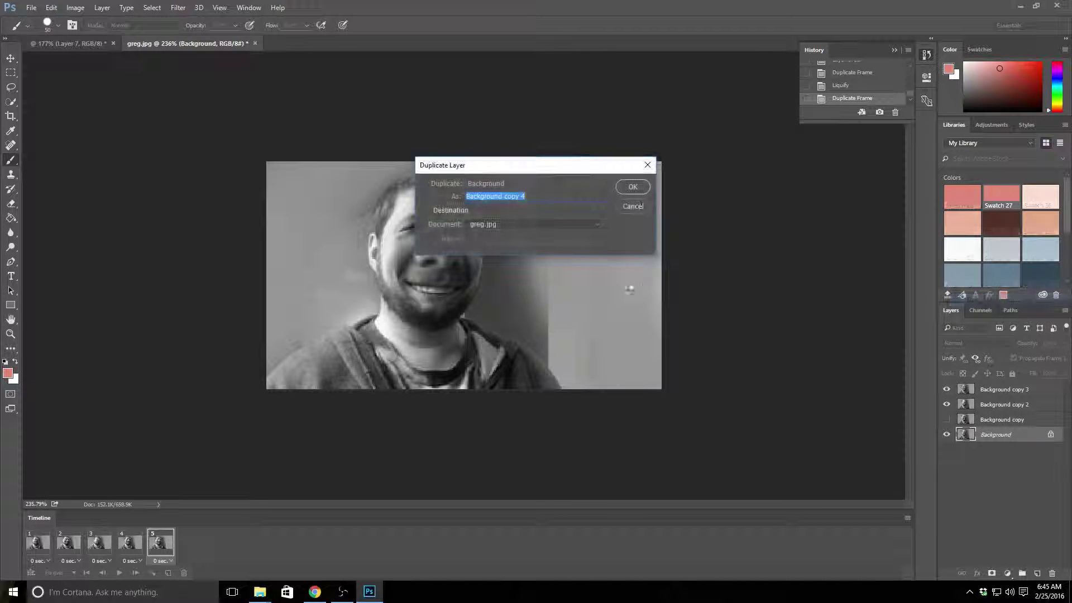
{"action": "left_click", "coordinate": [633, 188]}
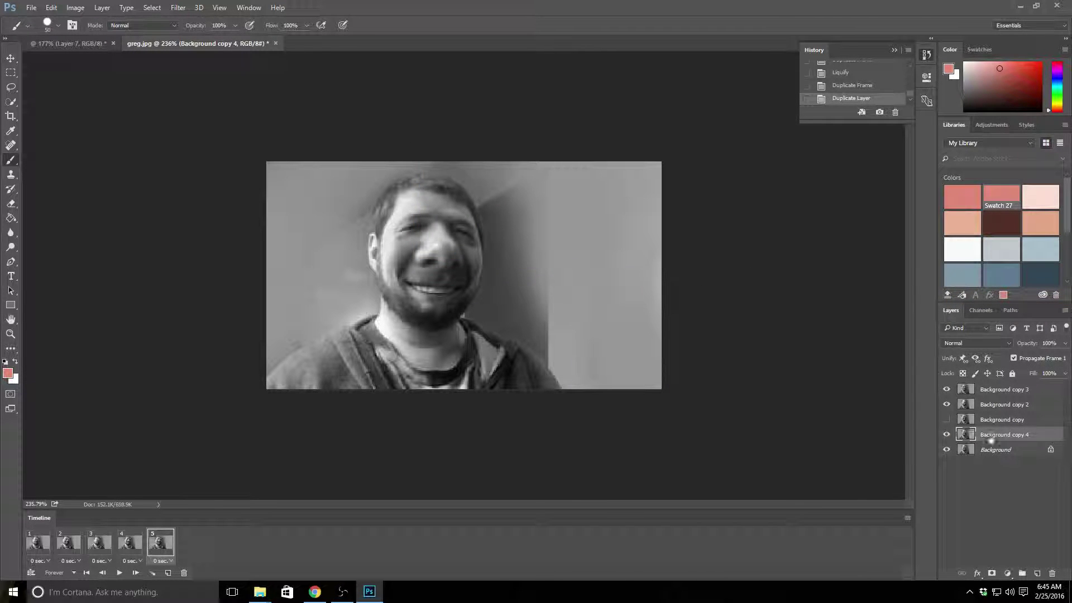
{"action": "left_click_drag", "start_coordinate": [991, 441], "coordinate": [982, 385]}
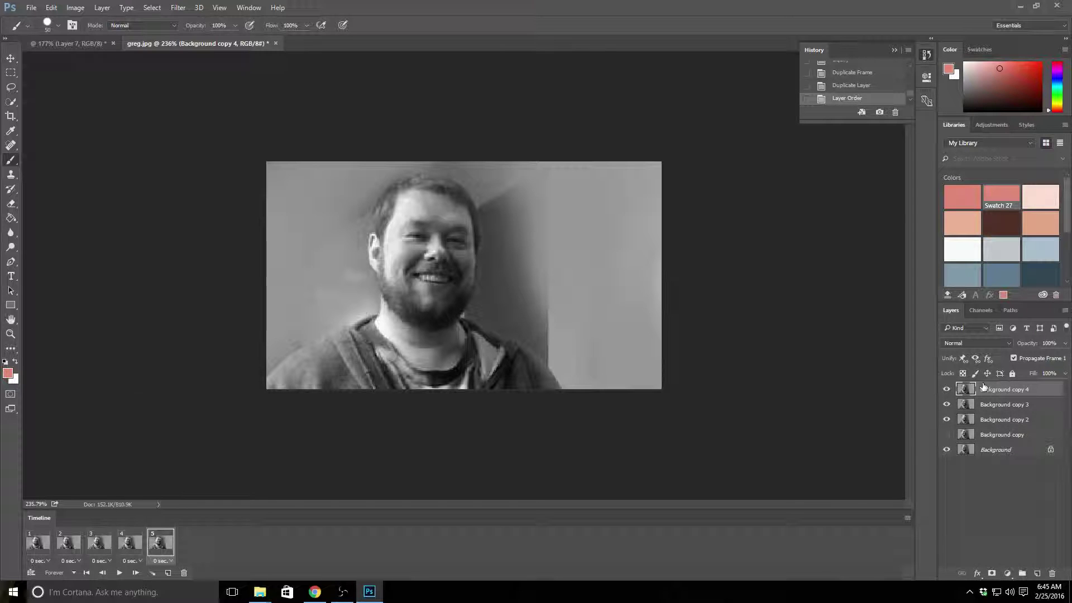
- Hide the Background copy 4 layer in frames 4, 3, 2 and 1, and make it visible in frame 5
{"action": "left_click", "coordinate": [140, 546]}
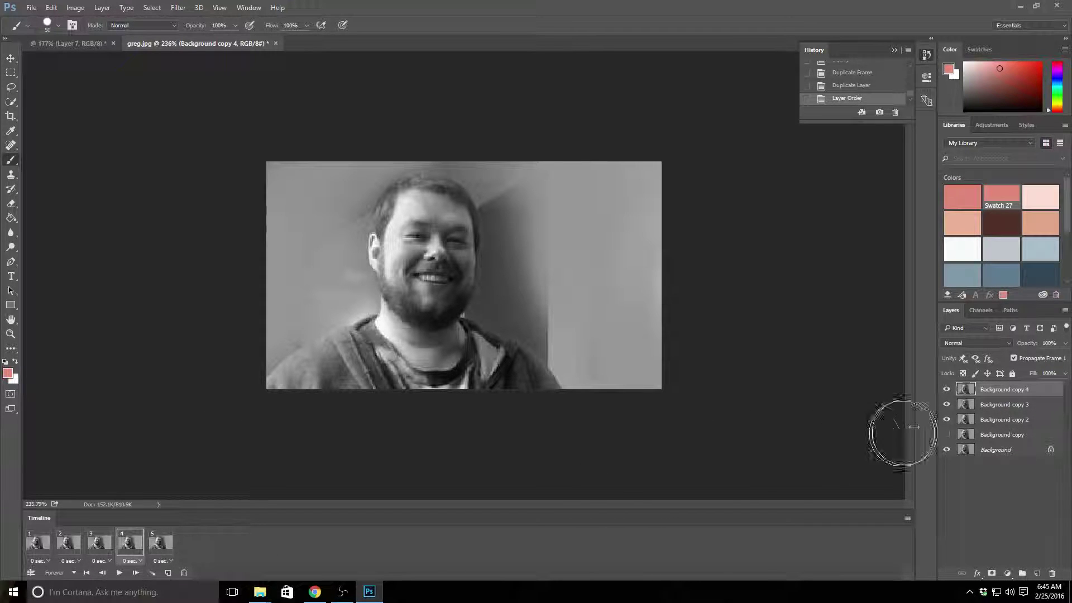
{"action": "left_click", "coordinate": [946, 390]}
{"action": "left_click", "coordinate": [100, 544]}
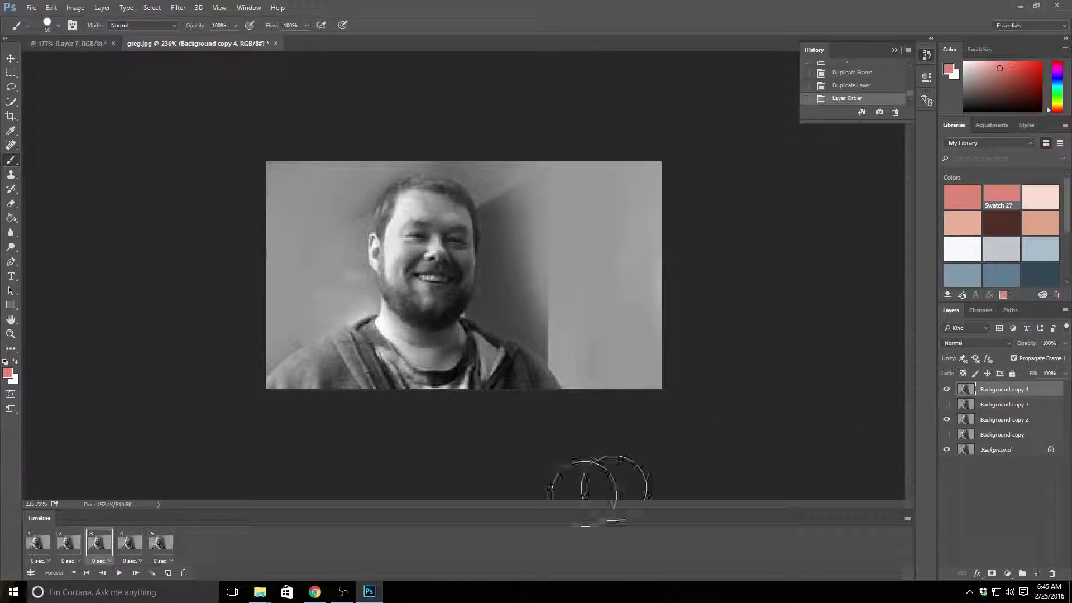
{"action": "left_click", "coordinate": [68, 542]}
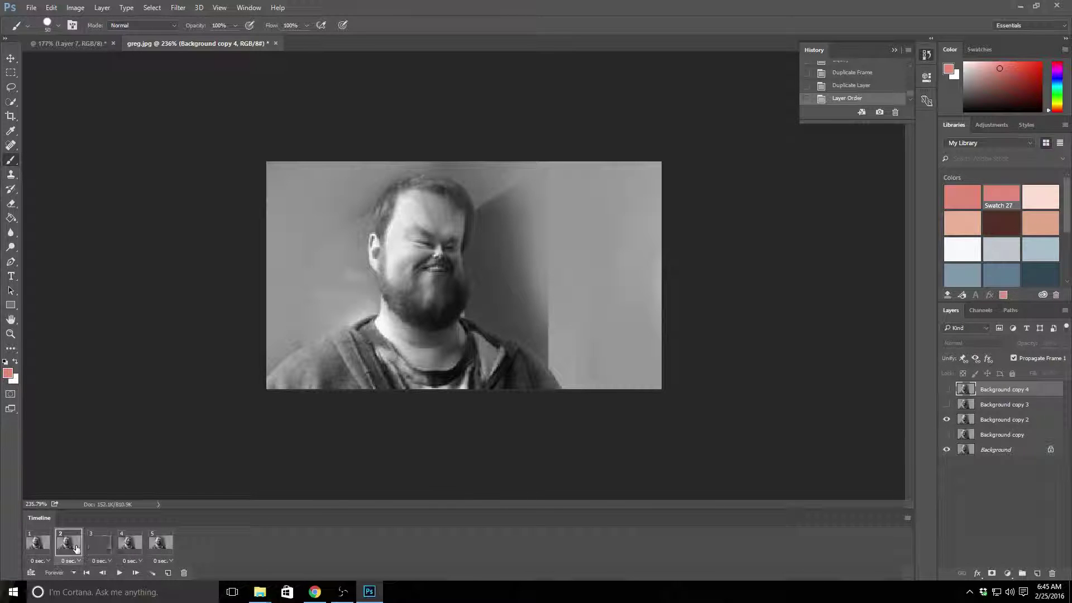
{"action": "left_click", "coordinate": [947, 390]}
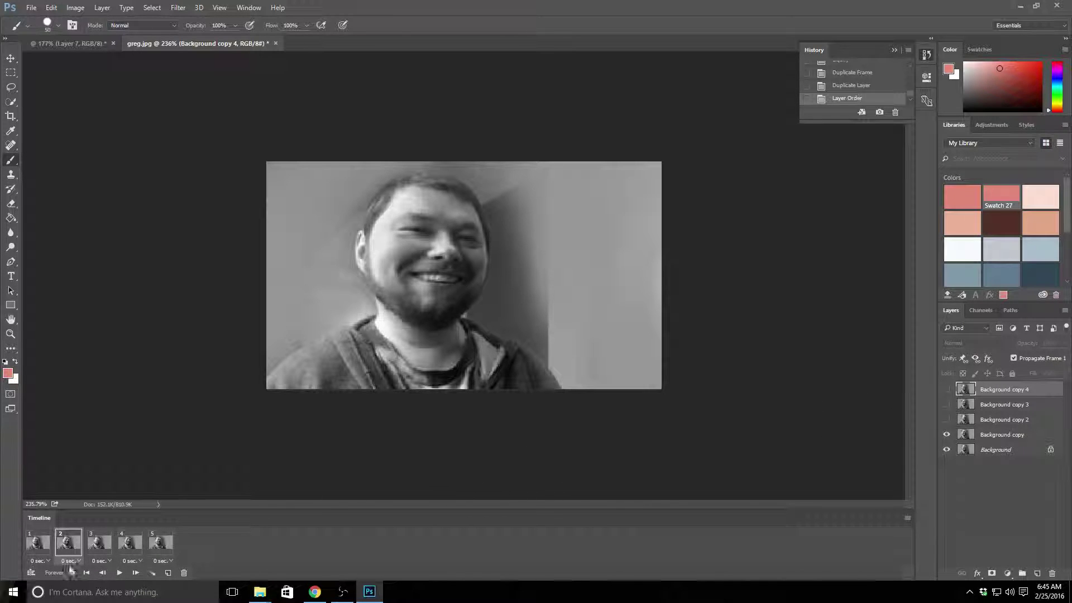
{"action": "left_click", "coordinate": [37, 541]}
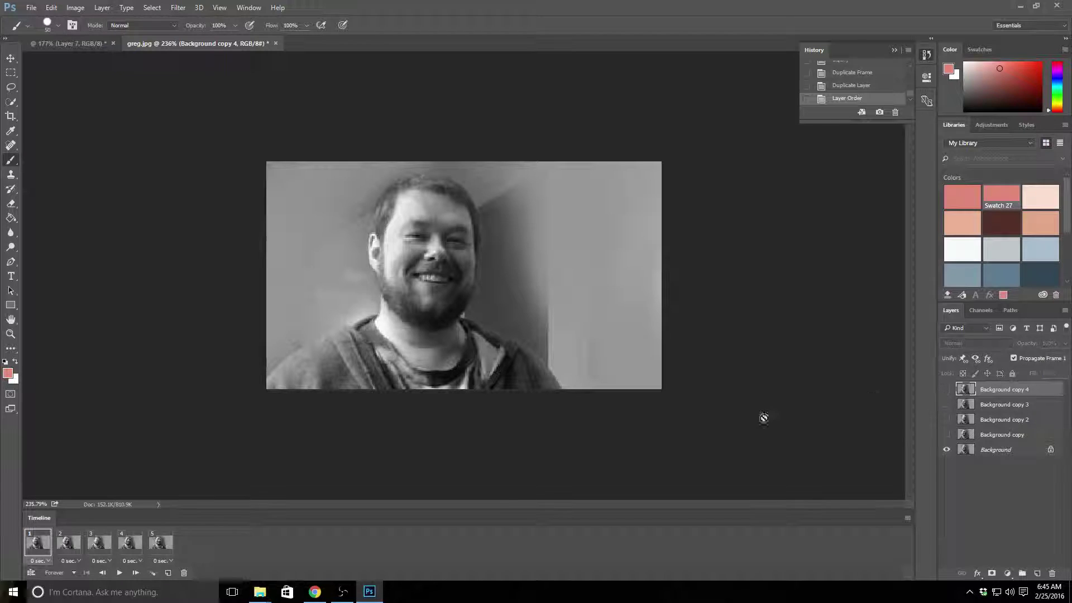
{"action": "left_click", "coordinate": [161, 550]}
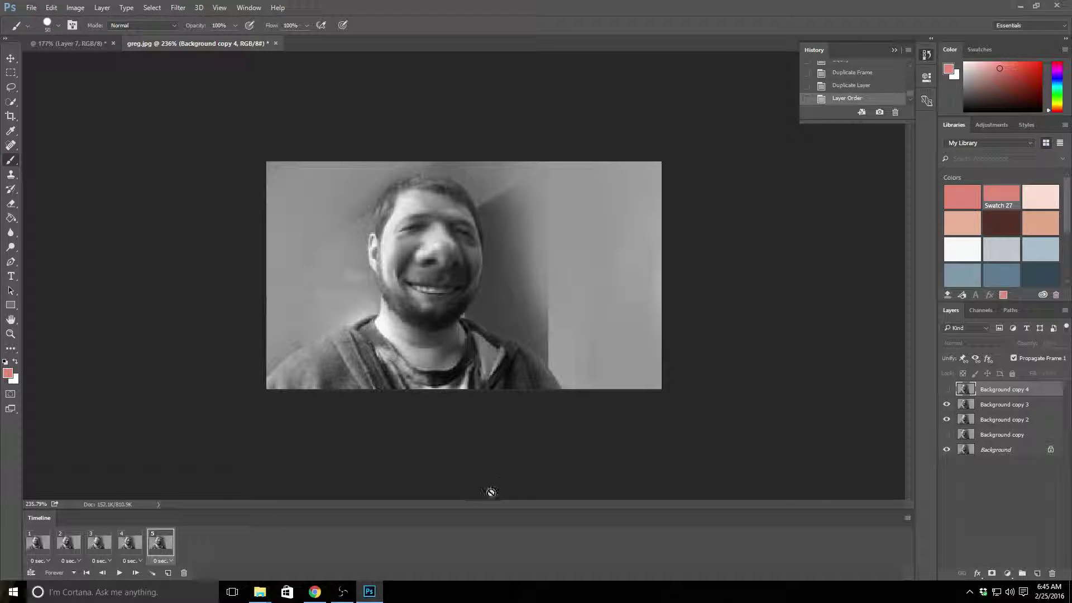
{"action": "left_click", "coordinate": [946, 390]}
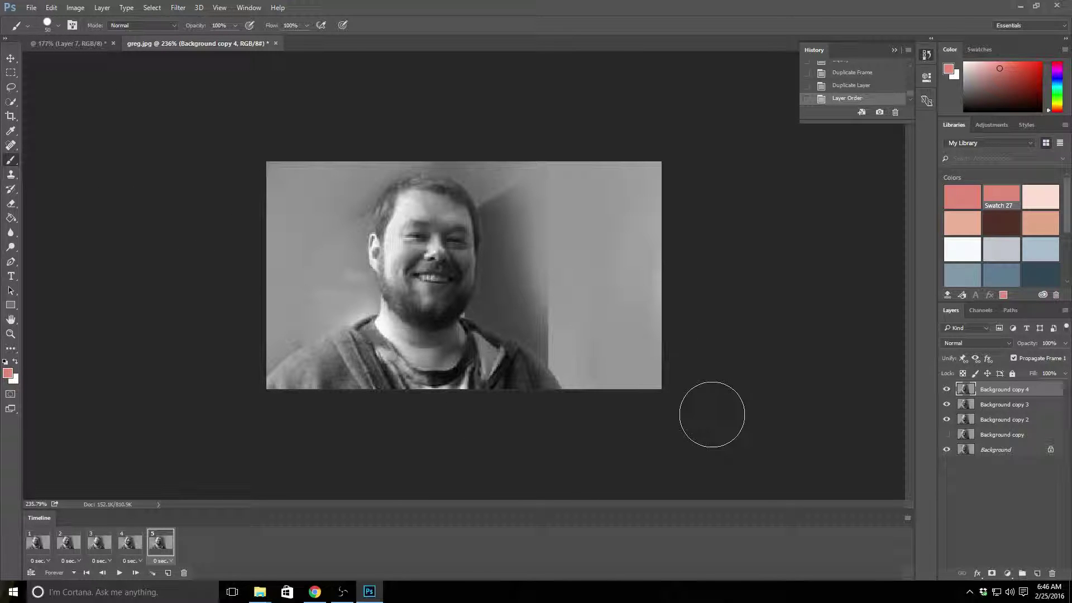
- Duplicate the Background copy 4 layer as Background copy 5
{"action": "right_click", "coordinate": [994, 391]}
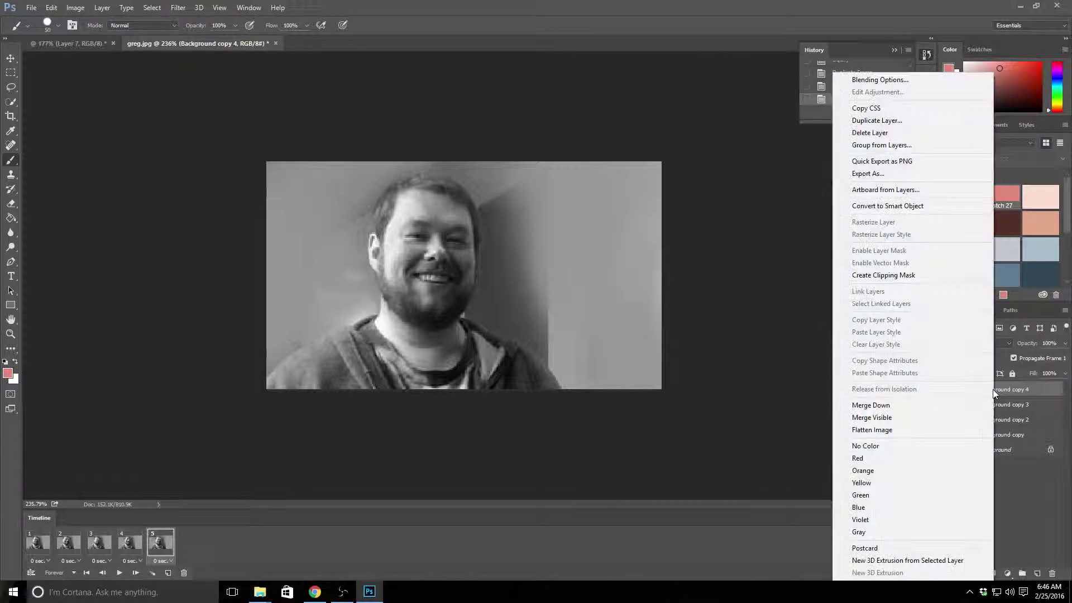
{"action": "left_click", "coordinate": [893, 121]}
{"action": "left_click", "coordinate": [633, 185]}
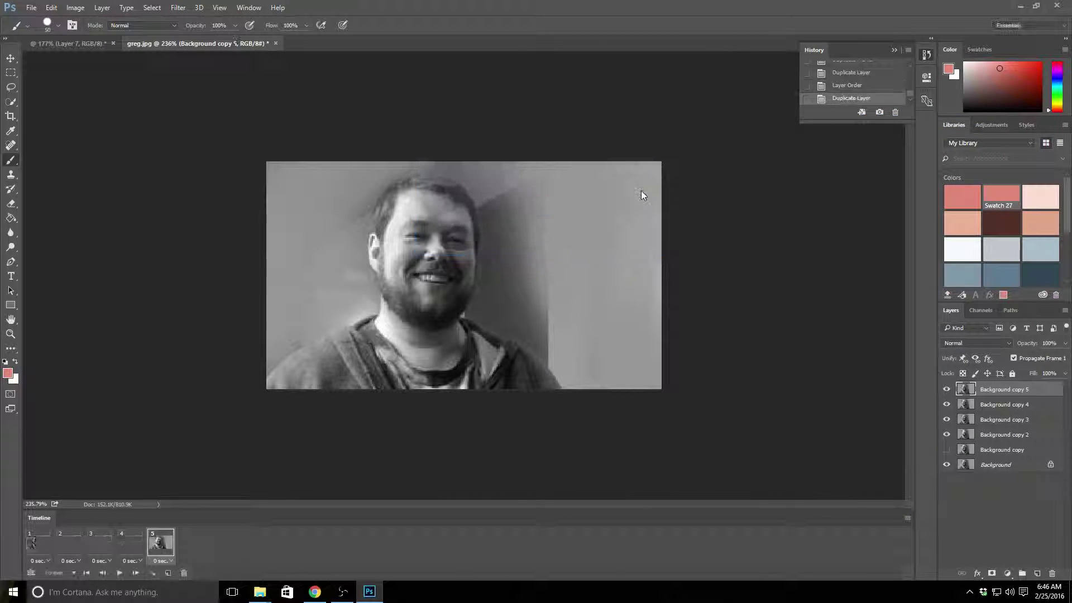
- Hide Background copy 5 in frames 4, 3, 2 and 1, and keep it visible in frame 5
{"action": "left_click", "coordinate": [124, 550]}
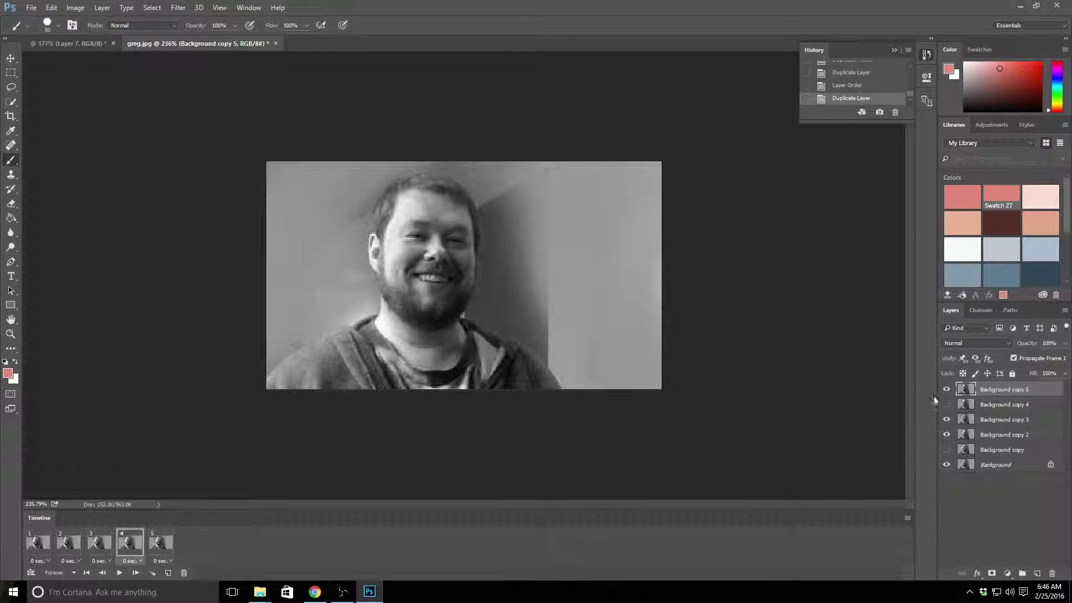
{"action": "left_click", "coordinate": [105, 548]}
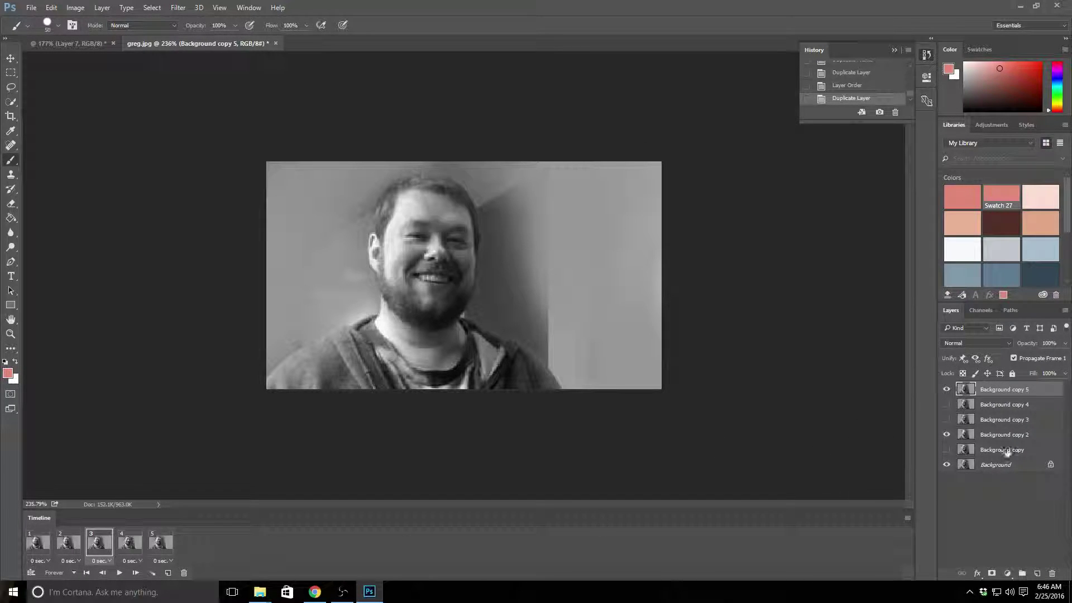
{"action": "left_click", "coordinate": [947, 390]}
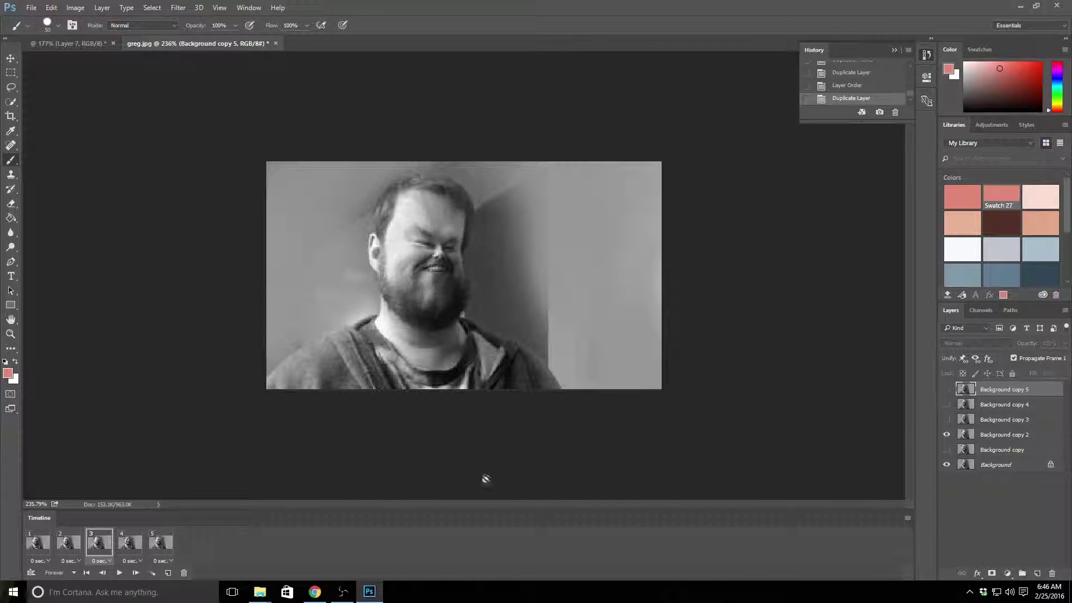
{"action": "left_click", "coordinate": [71, 544]}
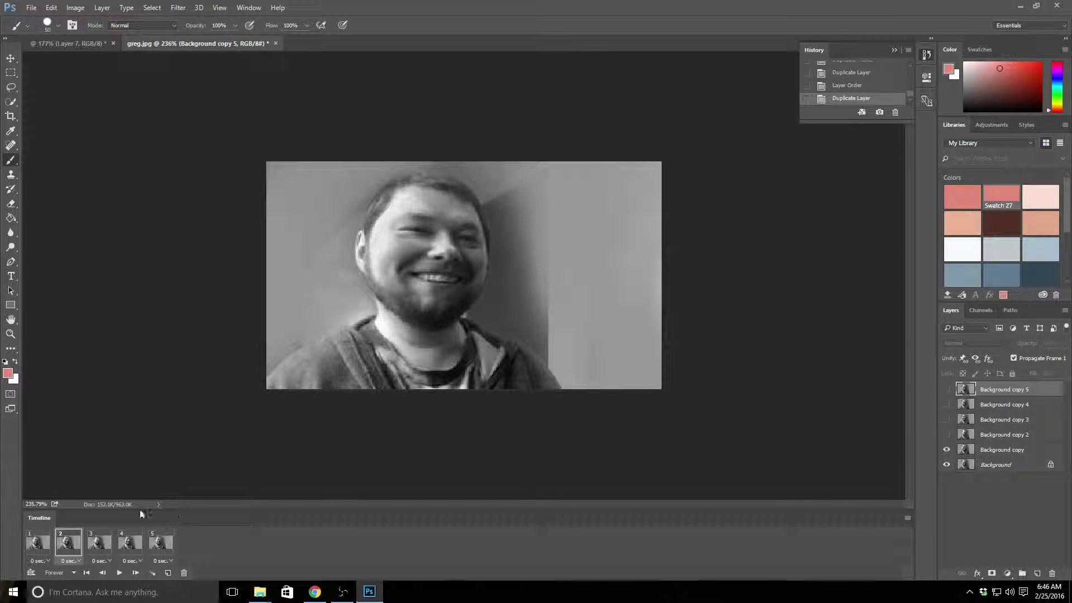
{"action": "left_click", "coordinate": [41, 544]}
{"action": "left_click", "coordinate": [945, 391]}
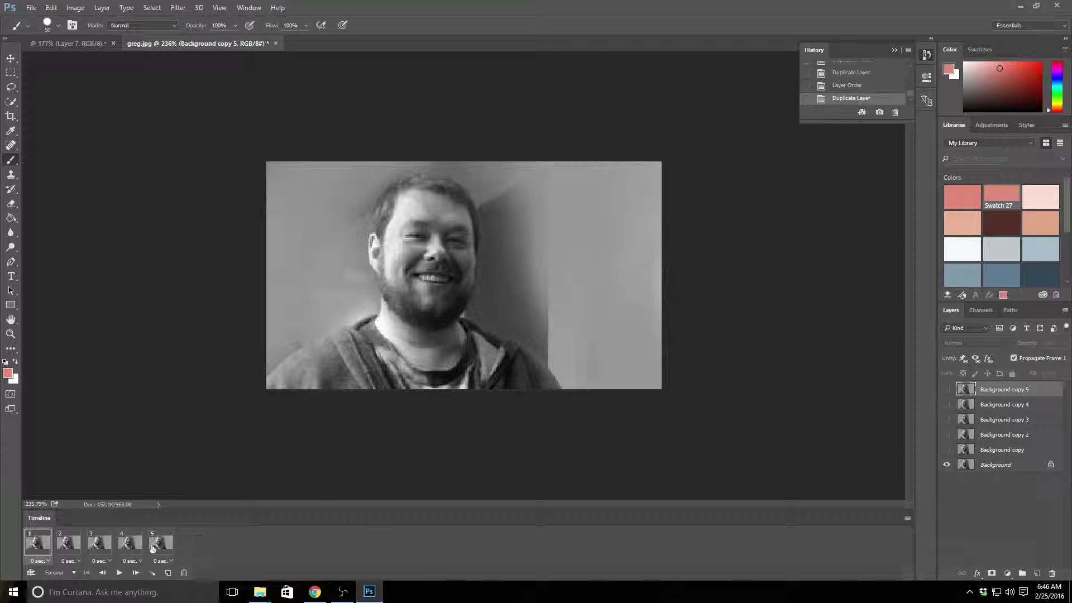
{"action": "left_click", "coordinate": [153, 547]}
{"action": "left_click", "coordinate": [946, 390]}
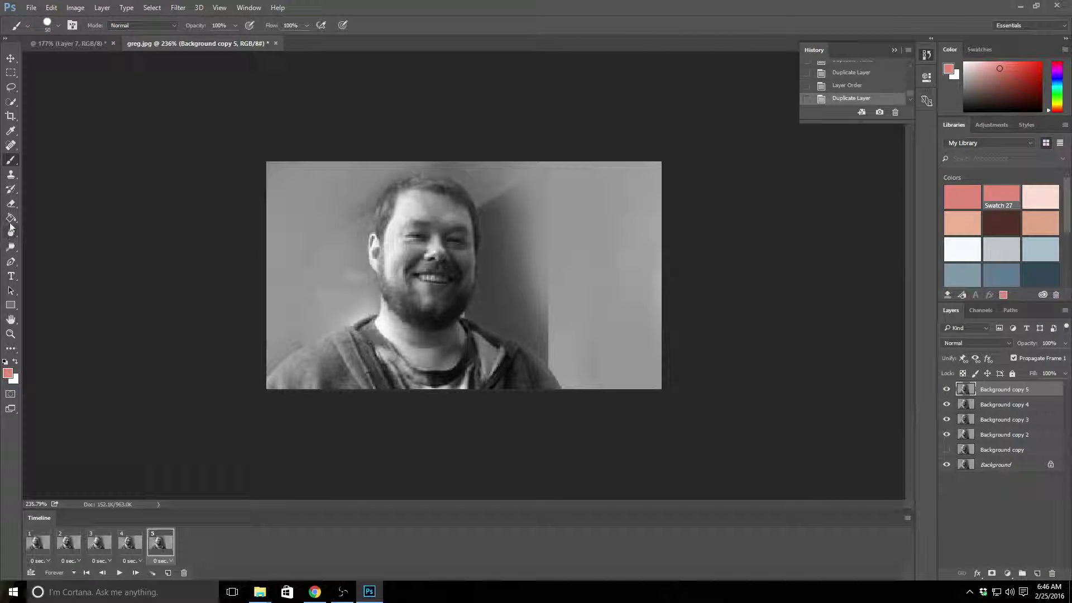
- Erase the backdrop around the man on Background copy 5 with the other layers hidden, and make the other background copies visible again
{"action": "left_click", "coordinate": [10, 203]}
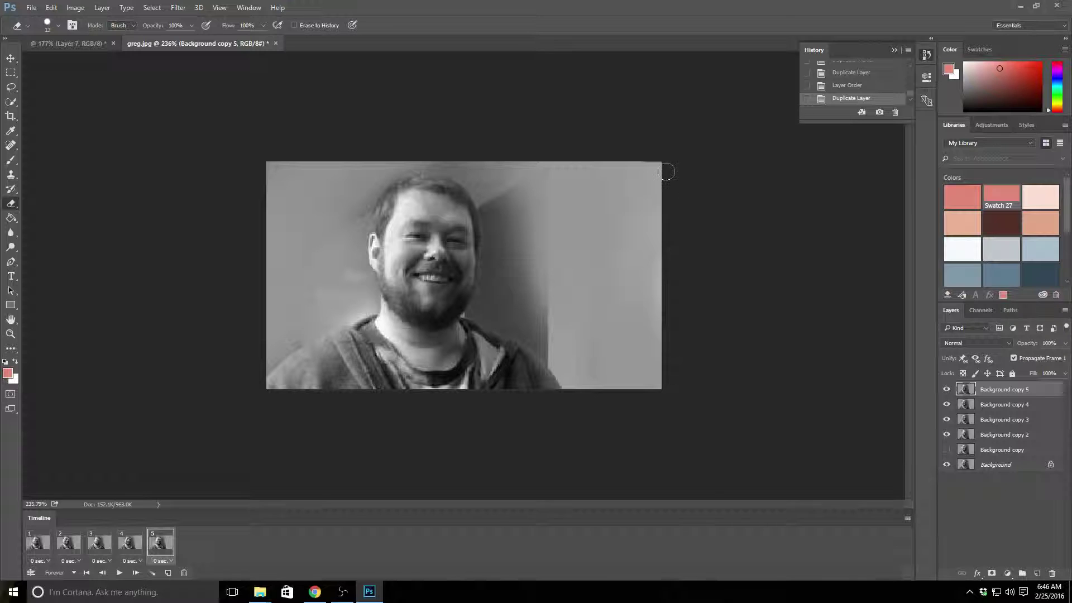
{"action": "left_click_drag", "start_coordinate": [492, 157], "coordinate": [370, 174]}
{"action": "left_click", "coordinate": [948, 465]}
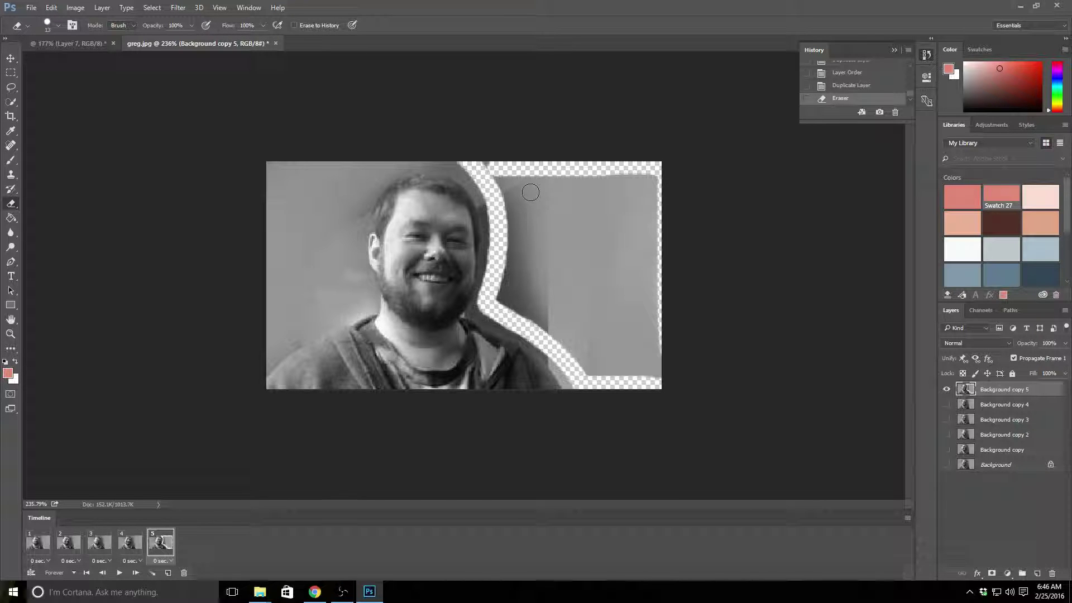
{"action": "key", "text": "bracketright"}
{"action": "key", "text": "bracketright"}
{"action": "key", "text": "bracketright"}
{"action": "mouse_move", "coordinate": [497, 155]}
{"action": "left_mouse_down"}
{"action": "mouse_move", "coordinate": [527, 188]}
{"action": "mouse_move", "coordinate": [515, 289]}
{"action": "mouse_move", "coordinate": [607, 365]}
{"action": "mouse_move", "coordinate": [653, 367]}
{"action": "mouse_move", "coordinate": [649, 259]}
{"action": "mouse_move", "coordinate": [664, 160]}
{"action": "mouse_move", "coordinate": [586, 184]}
{"action": "mouse_move", "coordinate": [562, 178]}
{"action": "mouse_move", "coordinate": [583, 330]}
{"action": "mouse_move", "coordinate": [616, 357]}
{"action": "mouse_move", "coordinate": [645, 201]}
{"action": "mouse_move", "coordinate": [635, 234]}
{"action": "mouse_move", "coordinate": [599, 260]}
{"action": "left_mouse_up"}
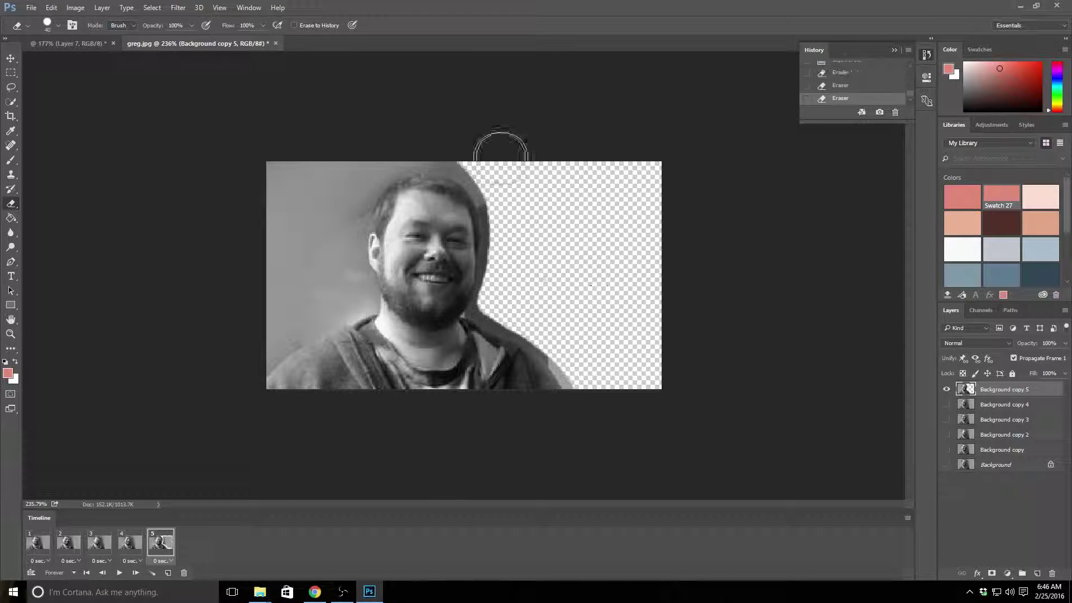
{"action": "mouse_move", "coordinate": [498, 148]}
{"action": "left_mouse_down"}
{"action": "mouse_move", "coordinate": [382, 139]}
{"action": "mouse_move", "coordinate": [317, 172]}
{"action": "mouse_move", "coordinate": [302, 222]}
{"action": "mouse_move", "coordinate": [278, 221]}
{"action": "mouse_move", "coordinate": [284, 148]}
{"action": "mouse_move", "coordinate": [330, 189]}
{"action": "mouse_move", "coordinate": [351, 156]}
{"action": "mouse_move", "coordinate": [364, 155]}
{"action": "mouse_move", "coordinate": [330, 238]}
{"action": "mouse_move", "coordinate": [338, 293]}
{"action": "mouse_move", "coordinate": [265, 322]}
{"action": "mouse_move", "coordinate": [259, 251]}
{"action": "mouse_move", "coordinate": [251, 264]}
{"action": "mouse_move", "coordinate": [246, 335]}
{"action": "mouse_move", "coordinate": [279, 325]}
{"action": "mouse_move", "coordinate": [254, 352]}
{"action": "mouse_move", "coordinate": [286, 314]}
{"action": "mouse_move", "coordinate": [317, 306]}
{"action": "mouse_move", "coordinate": [290, 304]}
{"action": "left_mouse_up"}
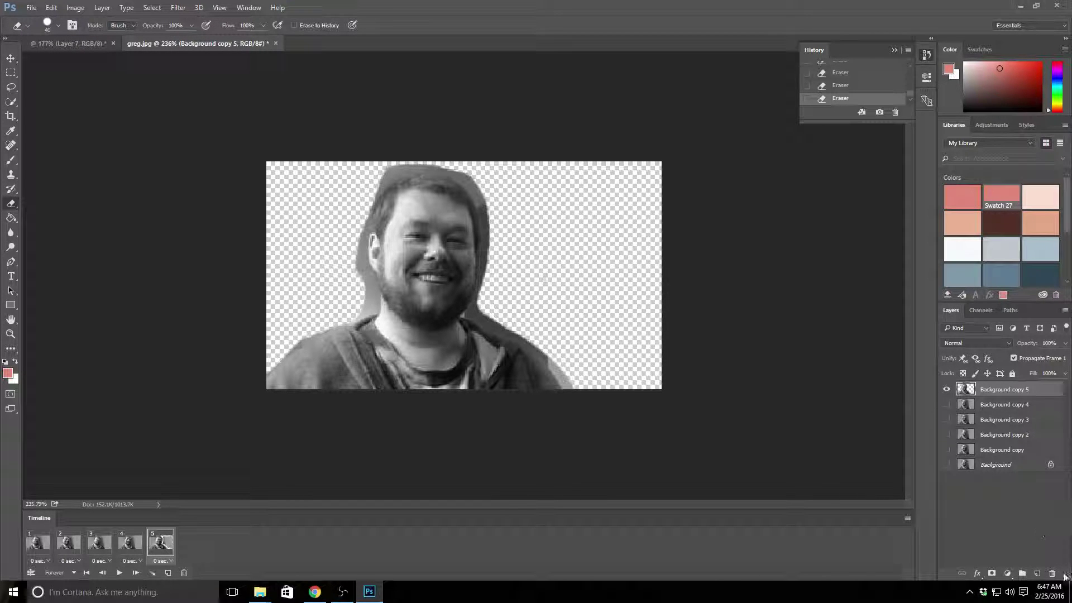
{"action": "left_click", "coordinate": [946, 404]}
{"action": "left_click_drag", "start_coordinate": [946, 439], "coordinate": [947, 459]}
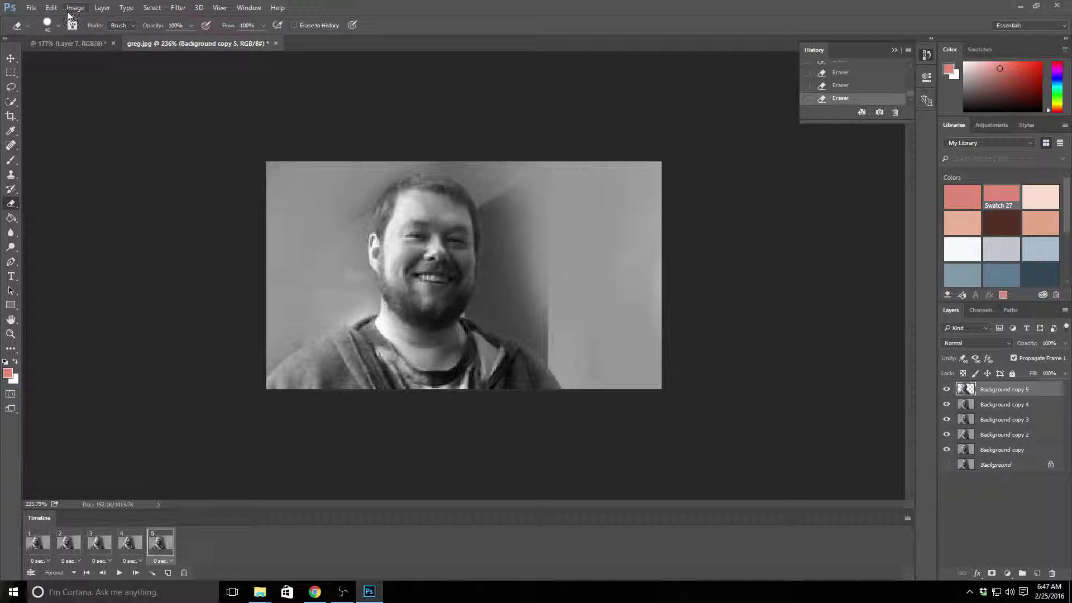
- Start Puppet Warp on the cut-out man and place pins along the shoulders and chest and on the neck, mouth and forehead
{"action": "left_click", "coordinate": [51, 7]}
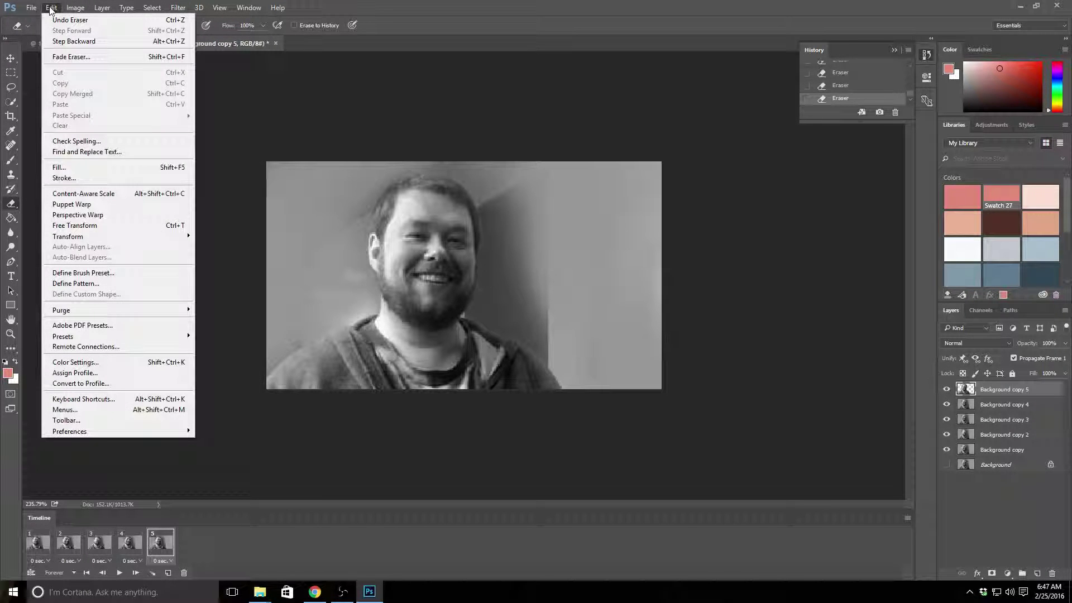
{"action": "left_click", "coordinate": [77, 206]}
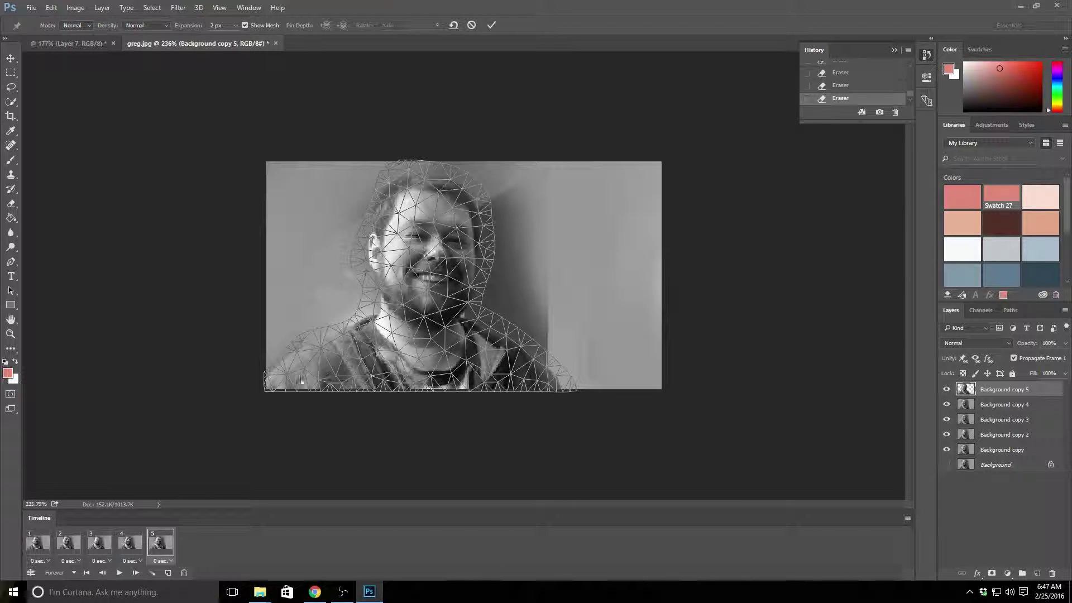
{"action": "left_click", "coordinate": [418, 382]}
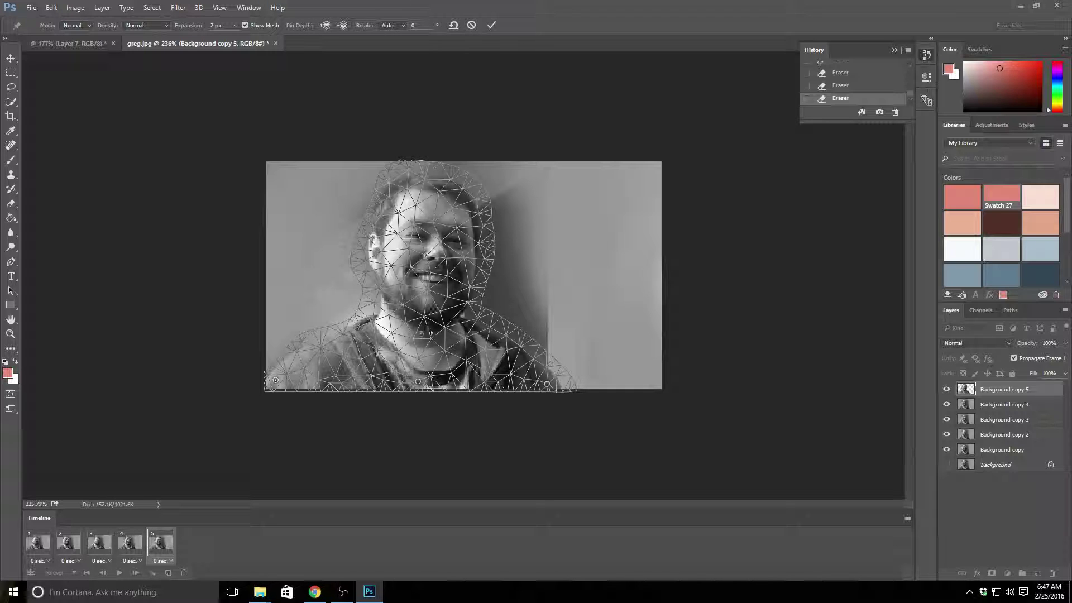
{"action": "left_click", "coordinate": [428, 278]}
{"action": "left_click", "coordinate": [432, 197]}
- Tilt the head towards the photo's left side by moving the forehead and mouth pins, and apply the Puppet Warp
{"action": "left_click_drag", "start_coordinate": [433, 197], "coordinate": [365, 196]}
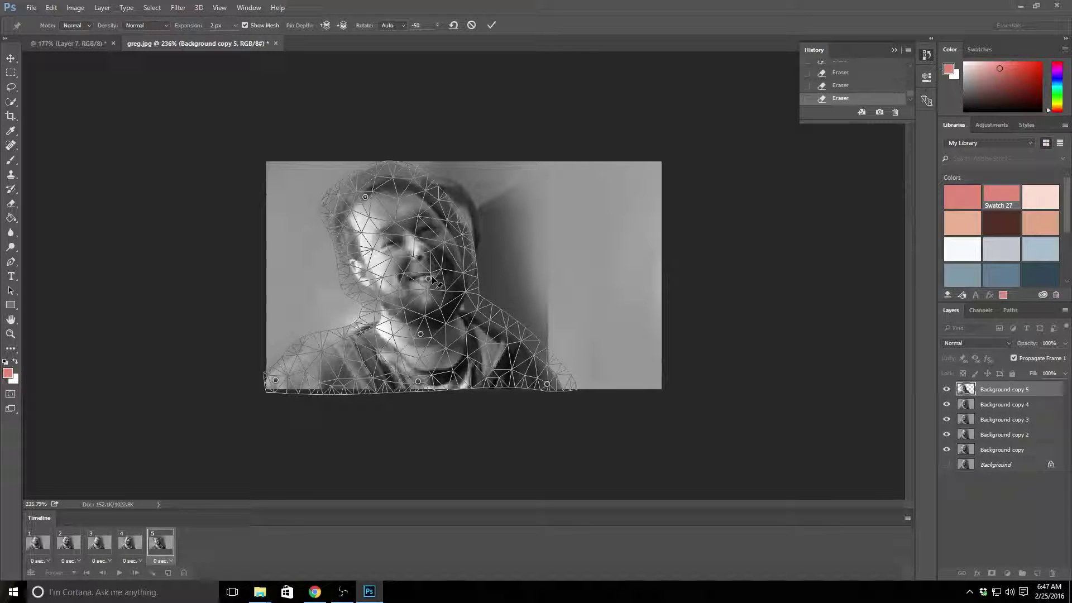
{"action": "left_click_drag", "start_coordinate": [430, 278], "coordinate": [406, 280]}
{"action": "mouse_move", "coordinate": [365, 197]}
{"action": "left_mouse_down"}
{"action": "mouse_move", "coordinate": [348, 194]}
{"action": "mouse_move", "coordinate": [356, 206]}
{"action": "left_mouse_up"}
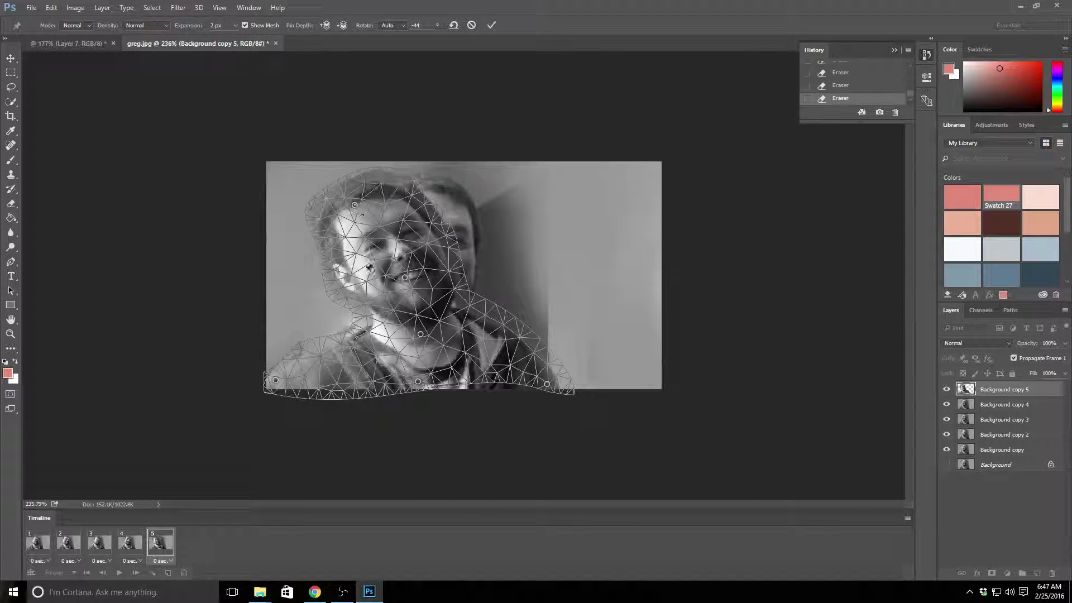
{"action": "left_click", "coordinate": [10, 58]}
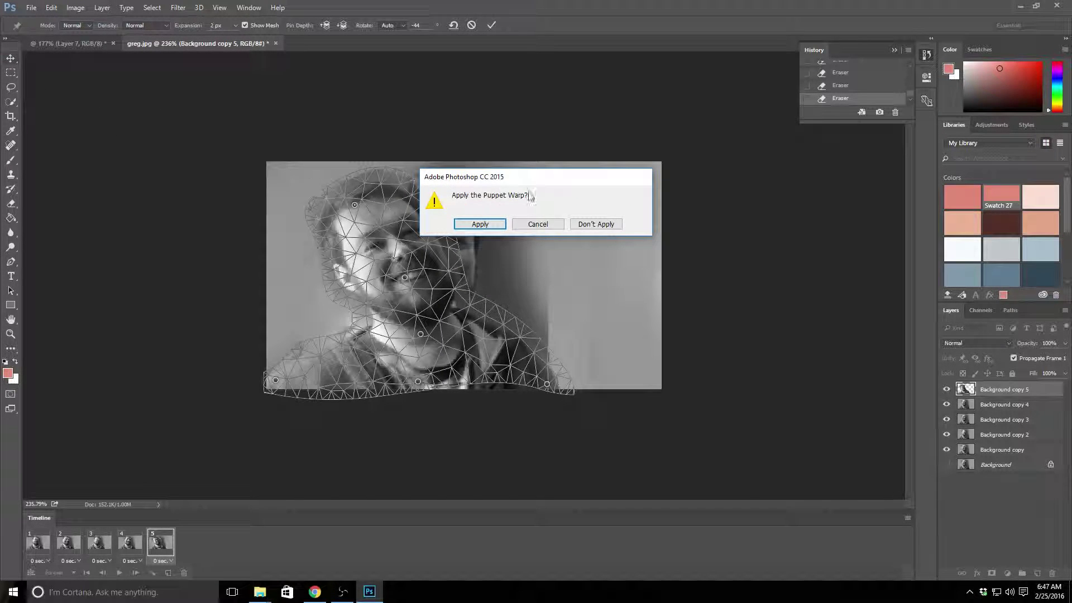
{"action": "left_click", "coordinate": [480, 226]}
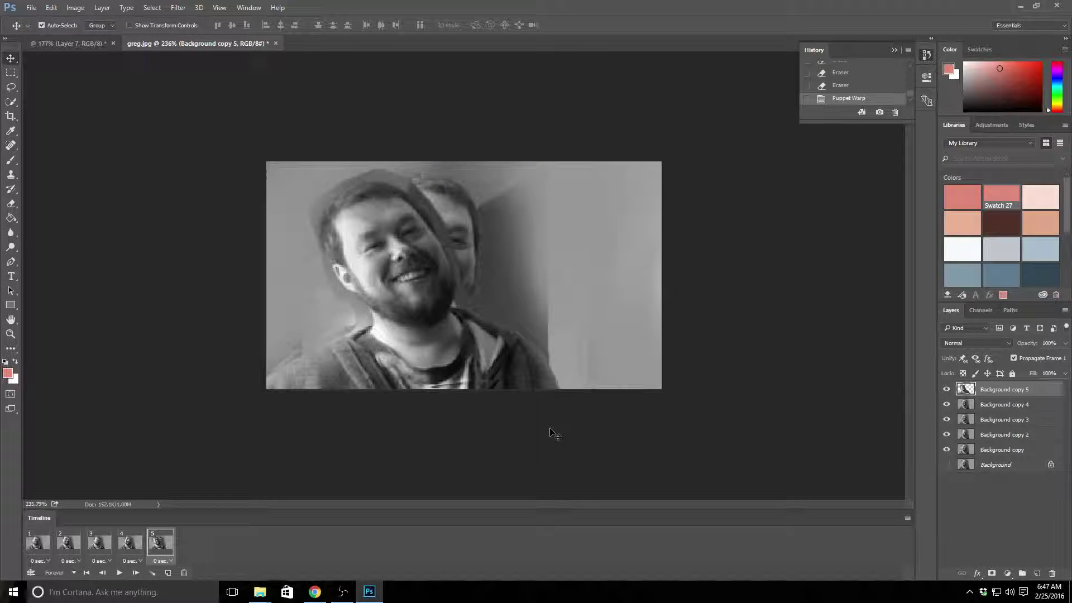
- Compare frames 4 and 5, and play and stop the animation to check the tilted head
{"action": "left_click", "coordinate": [131, 544]}
{"action": "left_click", "coordinate": [151, 545]}
{"action": "left_click", "coordinate": [119, 573]}
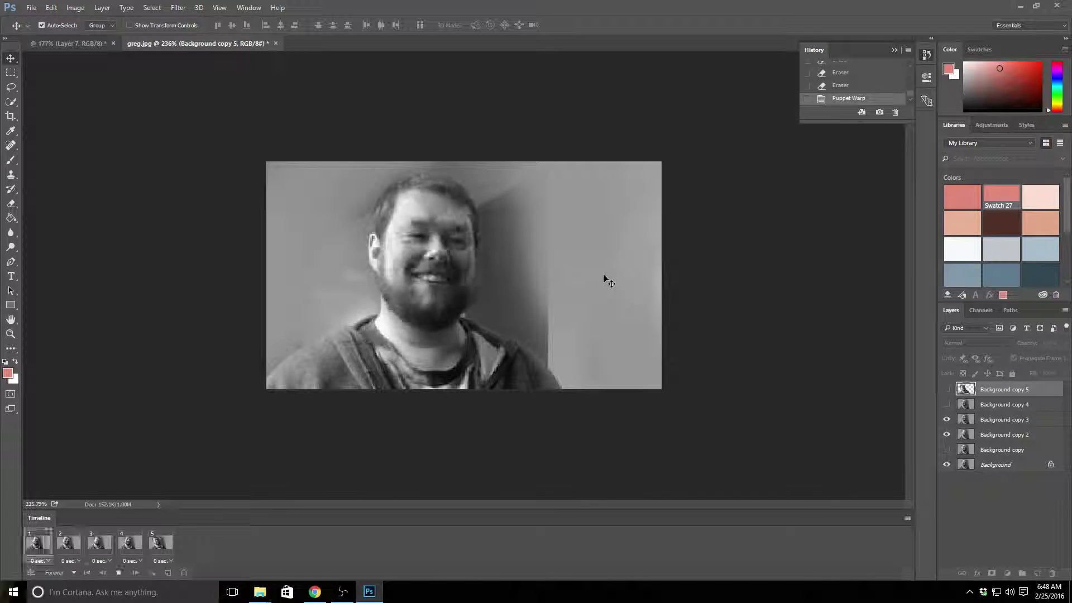
{"action": "left_click", "coordinate": [120, 572]}
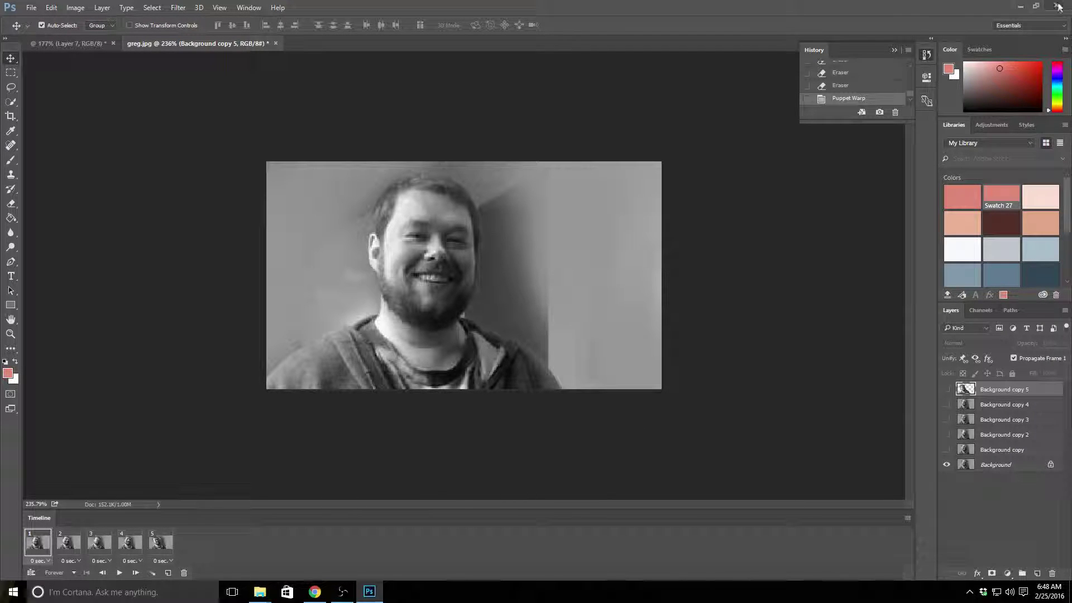
{"action": "left_click", "coordinate": [342, 592]}
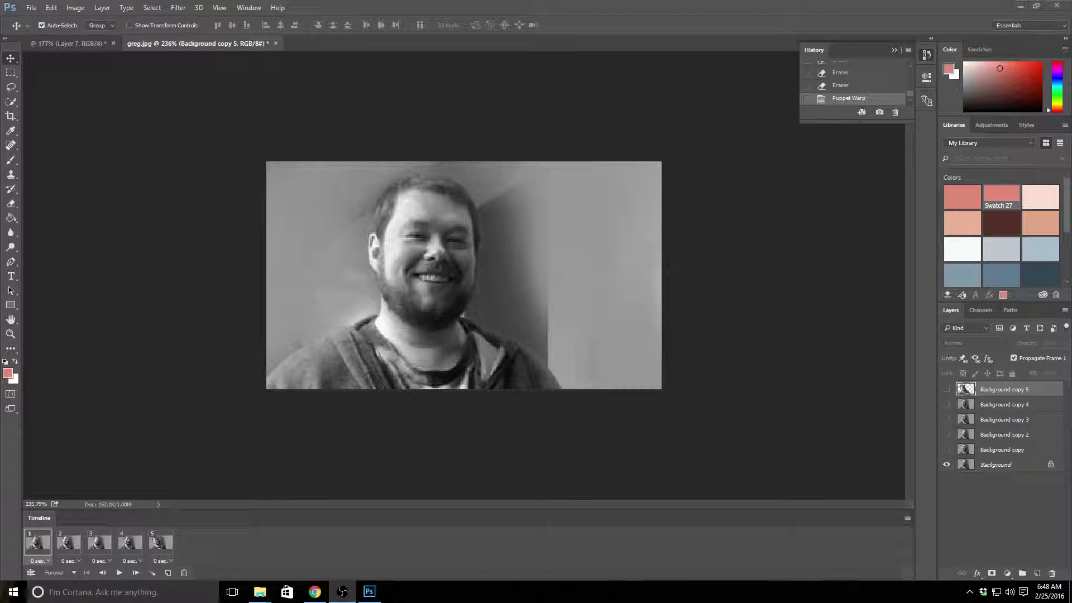